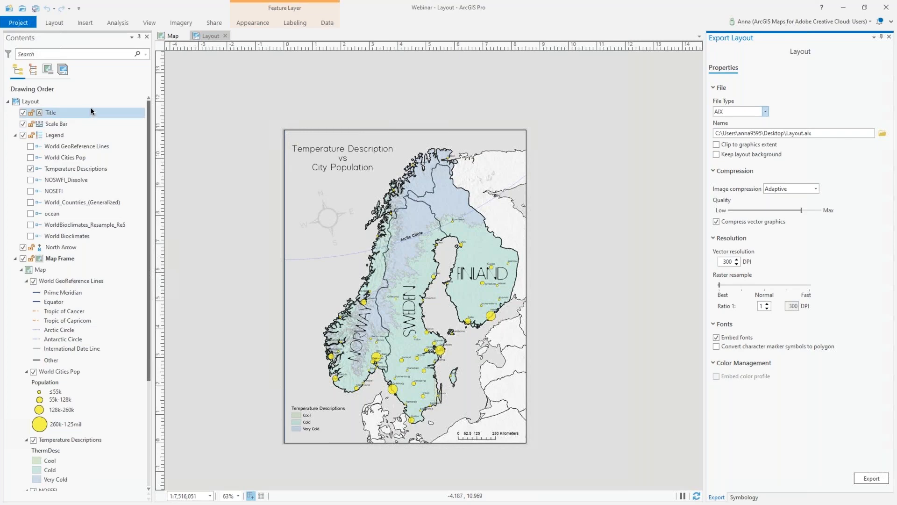
left_click(95, 114)
left_click(95, 122)
left_click(96, 135)
left_click(97, 158)
left_click(98, 247)
left_click(89, 169)
left_click(77, 113)
left_click(81, 113)
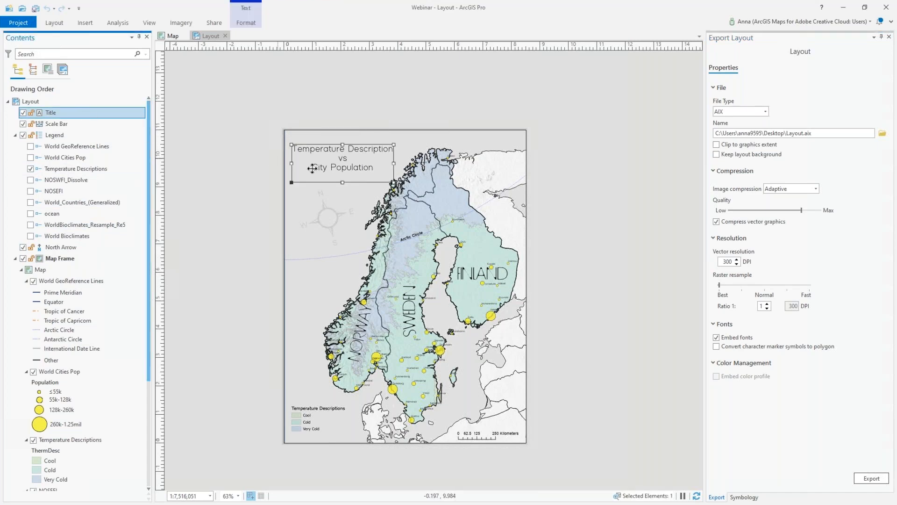
left_click(83, 125)
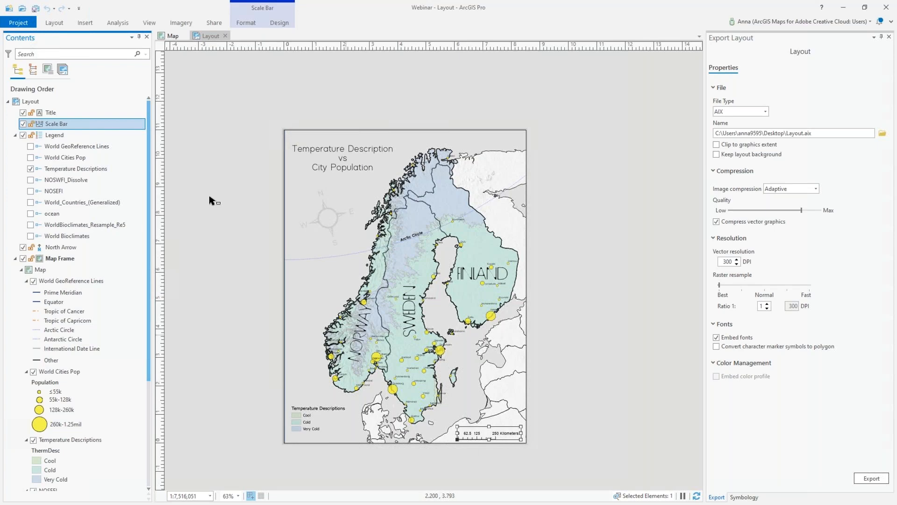
left_click(86, 135)
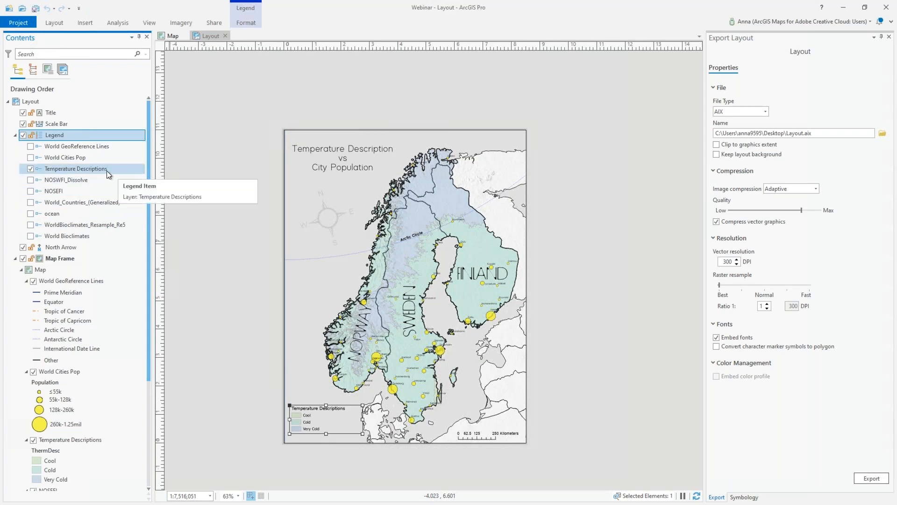
left_click(97, 247)
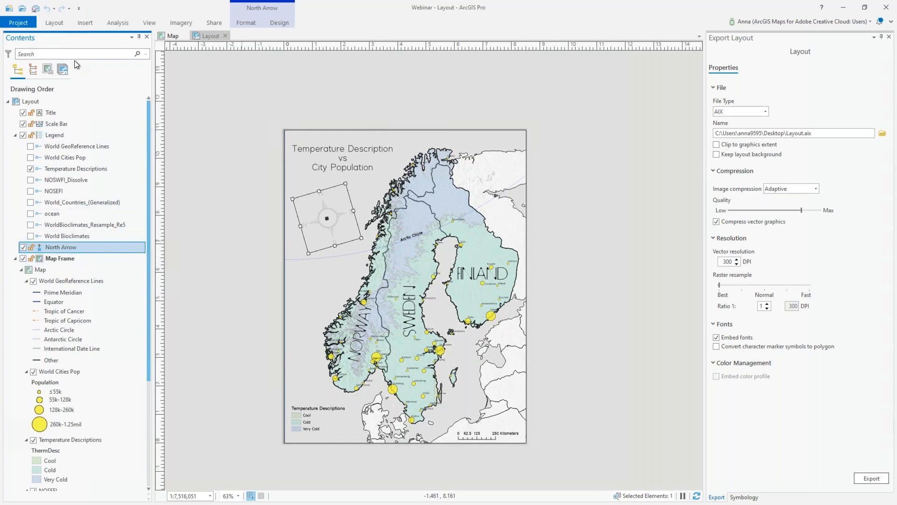
left_click(113, 112)
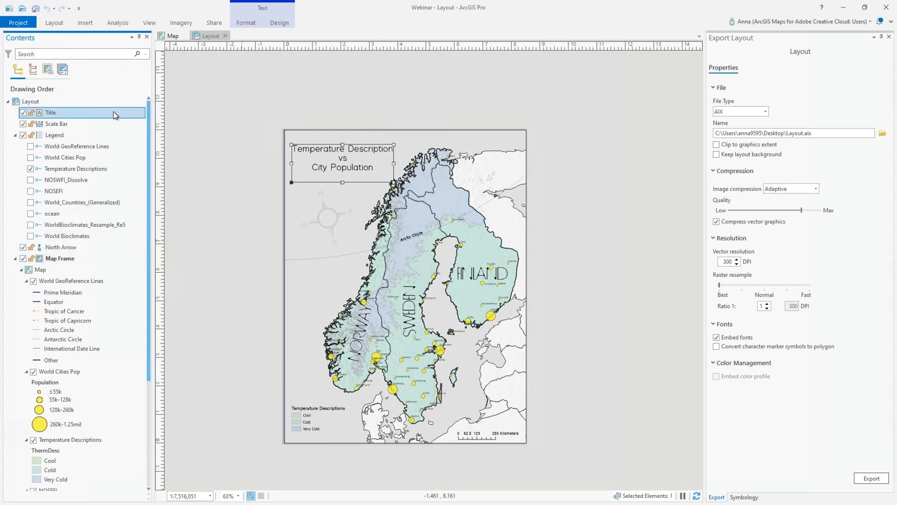
left_click(86, 23)
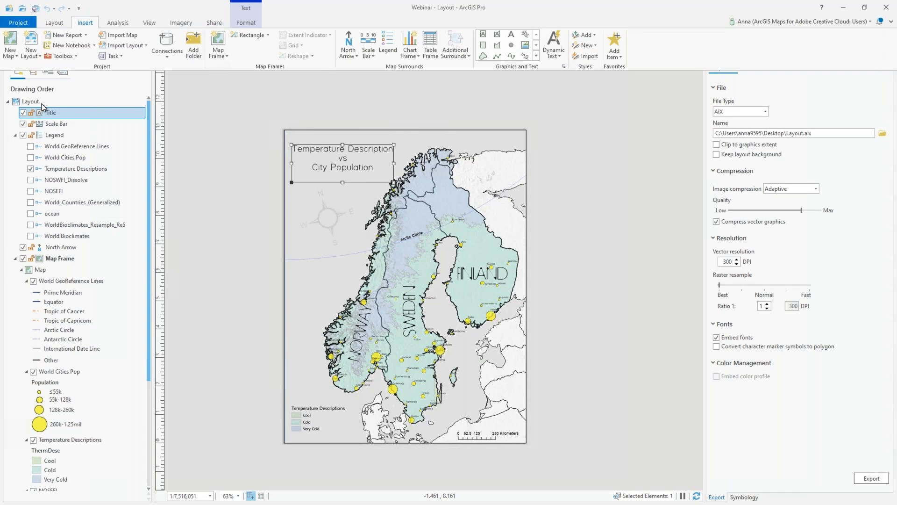
left_click(68, 125)
left_click(67, 137)
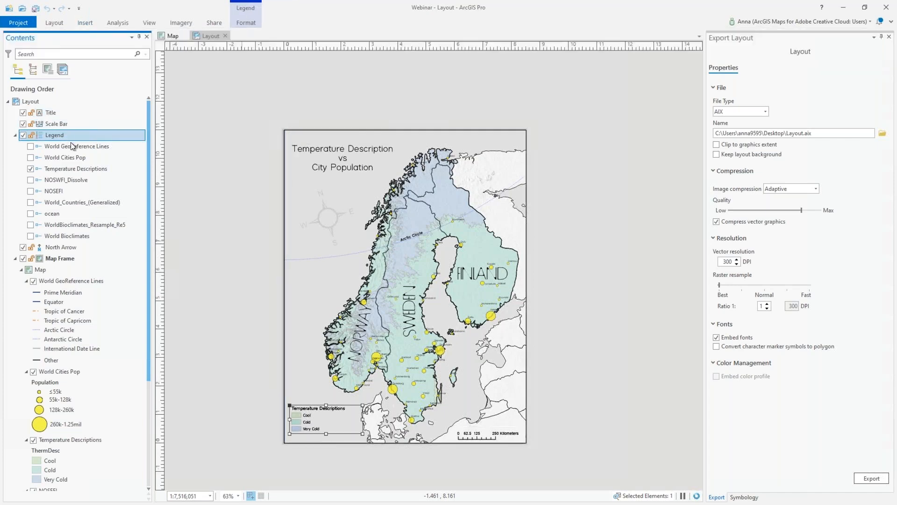
left_click(95, 247)
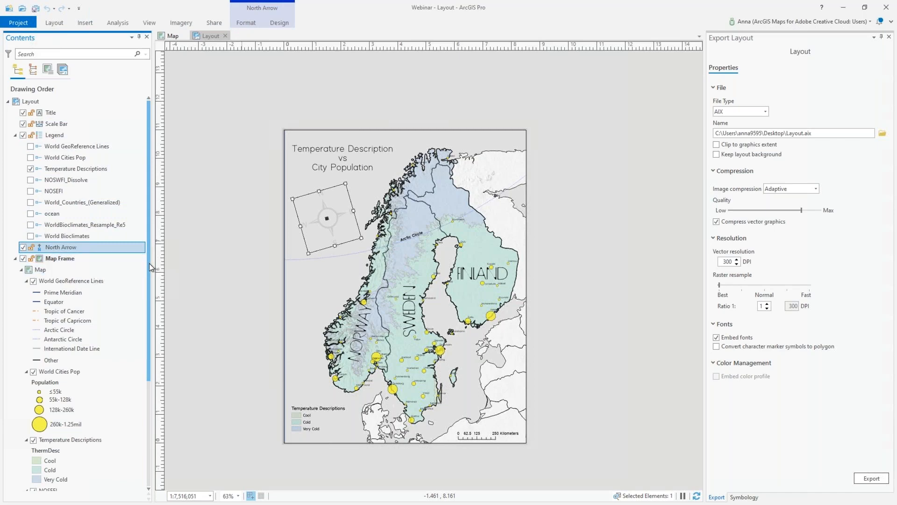
left_click_drag(150, 262, 147, 276)
- Open the Arctic Circle line symbol's format settings under World GeoReference Lines
scroll(147, 275, "down", 5)
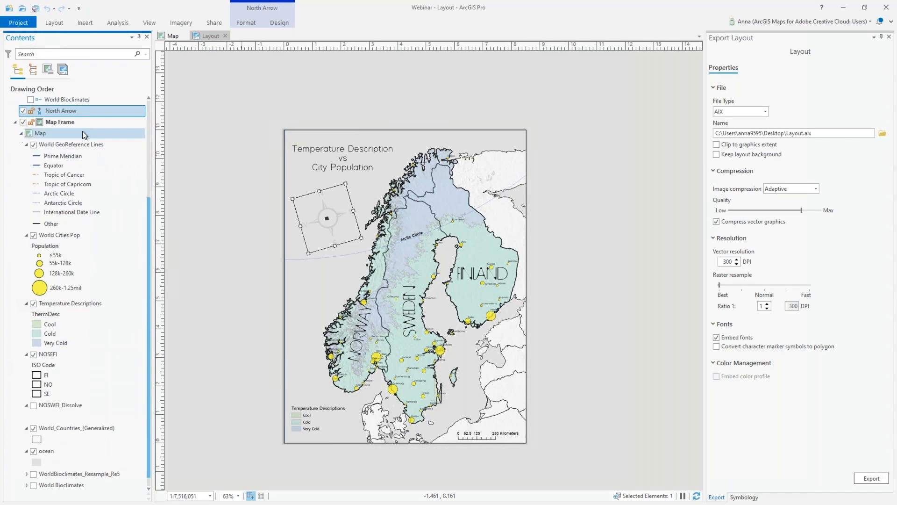
left_click(106, 145)
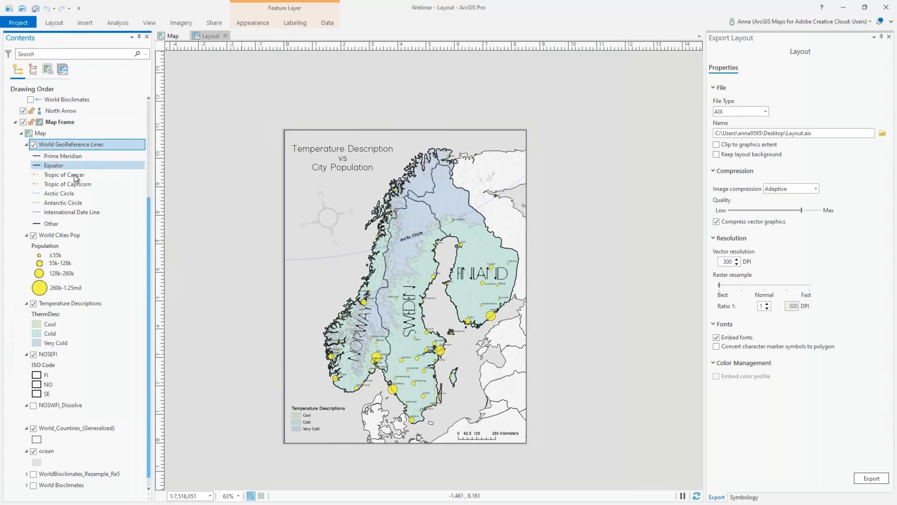
left_click(35, 195)
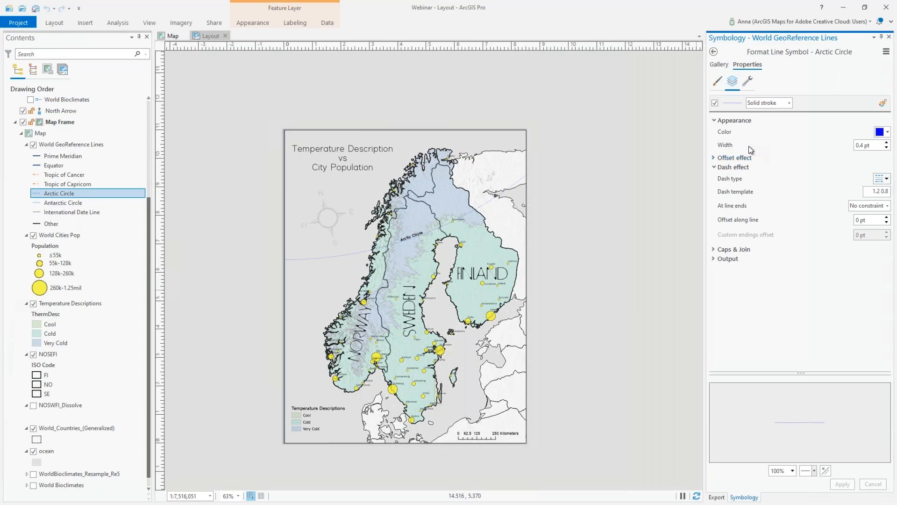
- Show World Cities Pop's graduated symbols: Population, Natural Breaks, 4 classes sized 5–24 pt
left_click_drag(147, 214, 146, 222)
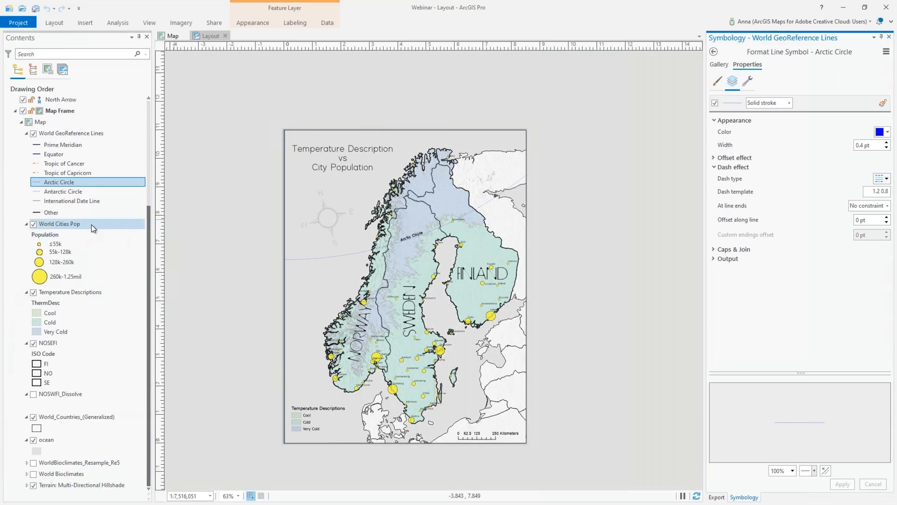
left_click(83, 225)
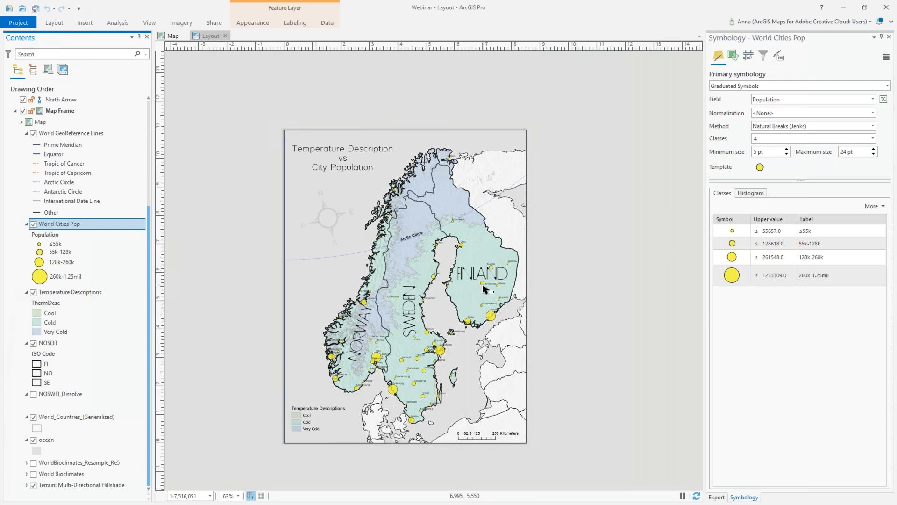
- Inspect the ≤55k and 260k–1.25mil city classes, then show Temperature Descriptions' Cool/Cold/Very Cold symbology
left_click(748, 231)
left_click(724, 283)
left_click(89, 293)
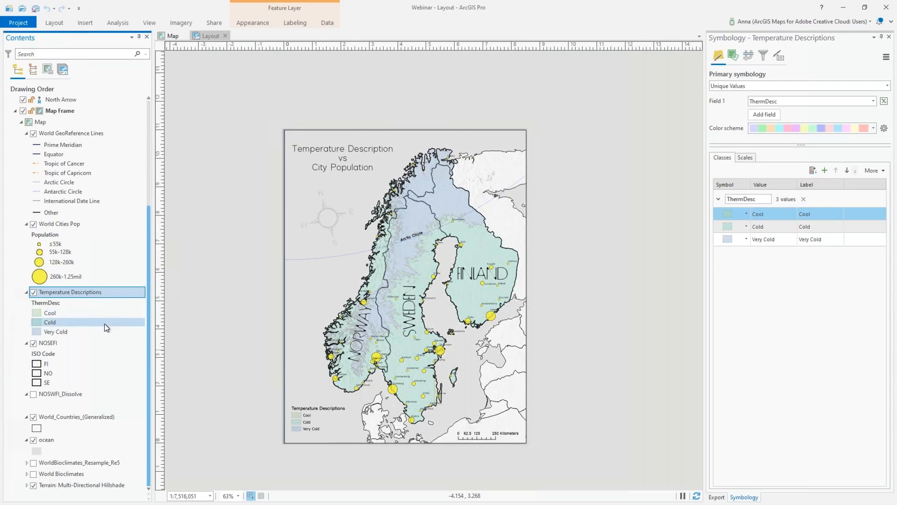
- Switch the Symbology pane to NOSEFI's ISO Code classes FI, NO and SE
left_click(79, 314)
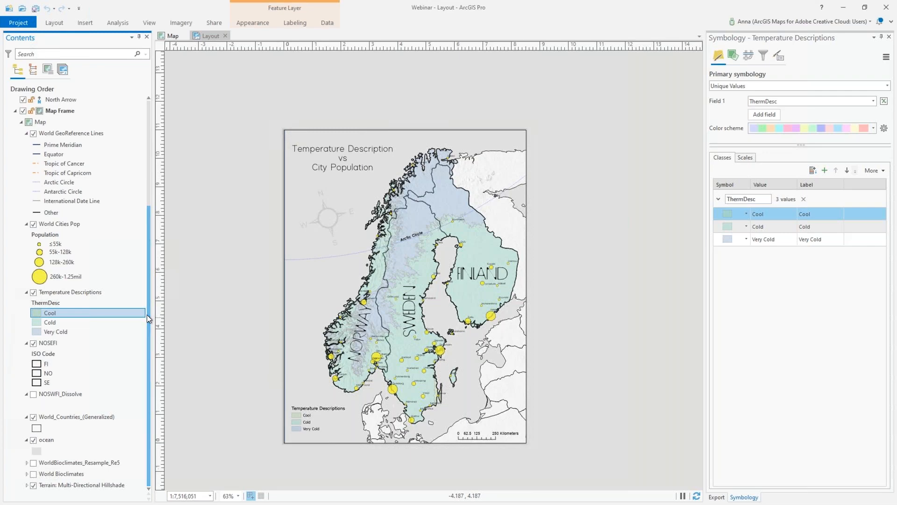
left_click_drag(148, 319, 148, 342)
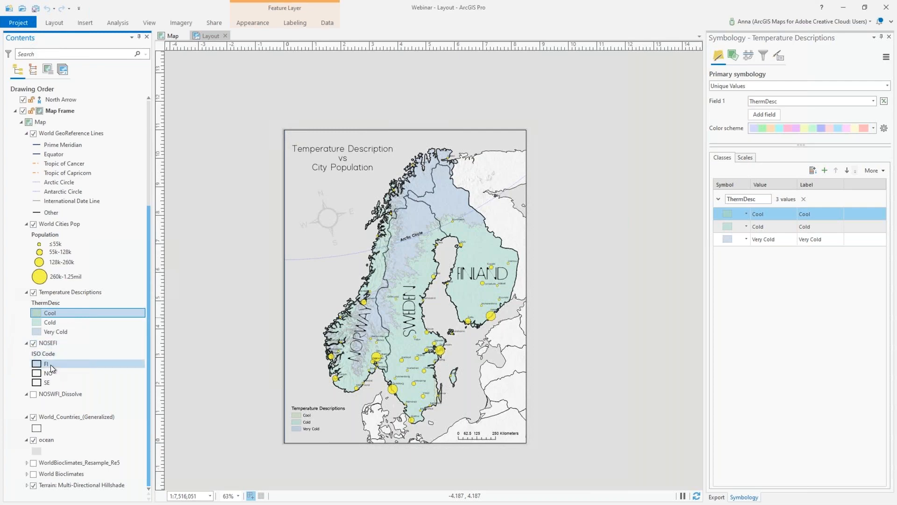
left_click(84, 364)
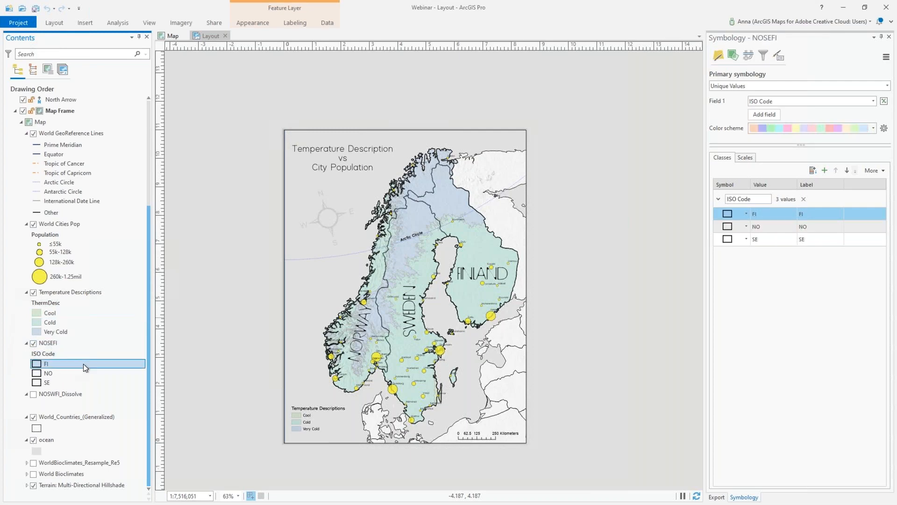
left_click(38, 363)
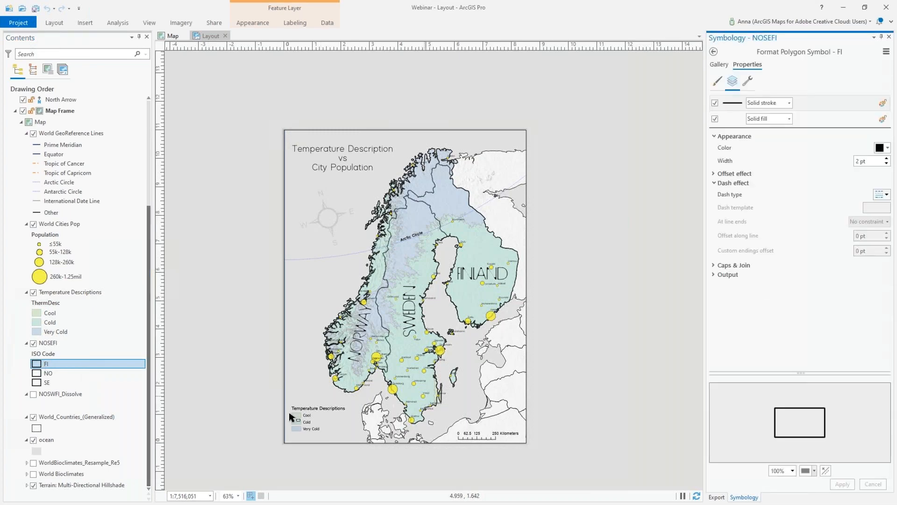
- Open World_Countries_(Generalized)'s polygon symbol: black 1 pt solid stroke with solid fill
left_click(39, 430)
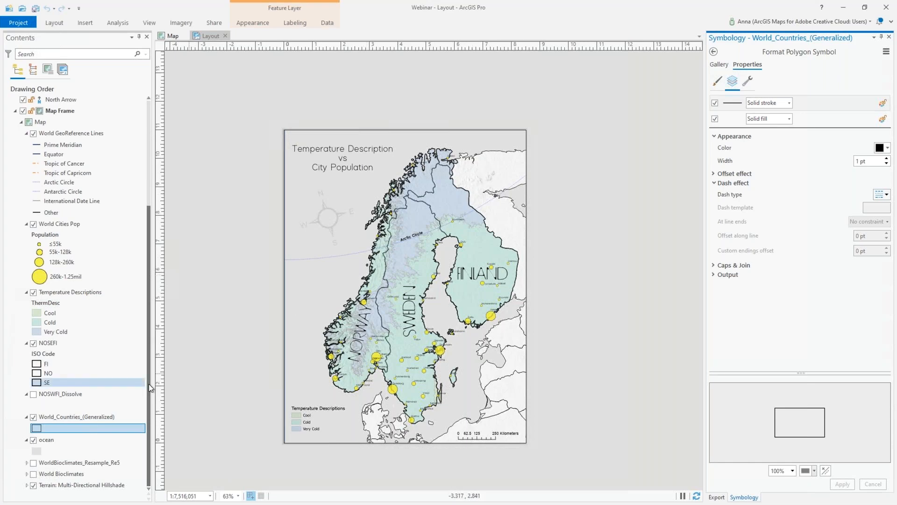
left_click_drag(147, 389, 143, 269)
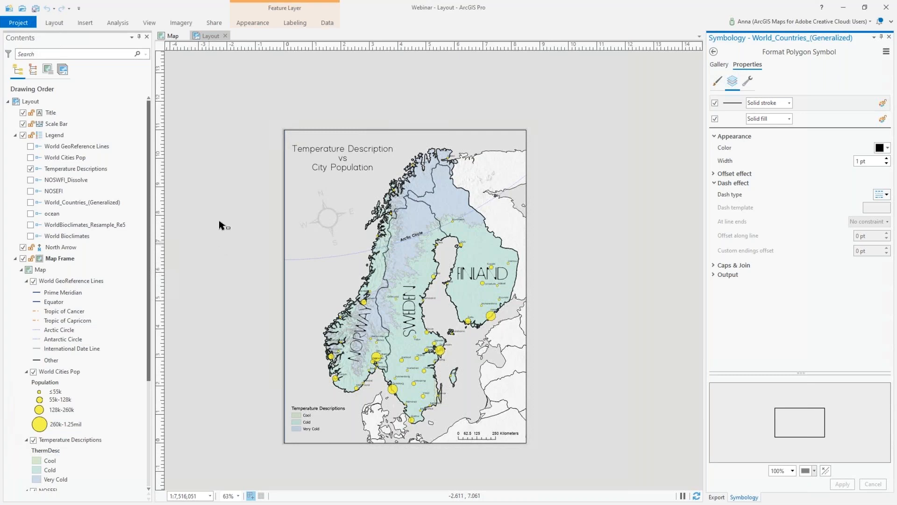
- Export the map layout in AIX format as Layout.aix on the Desktop
left_click(224, 23)
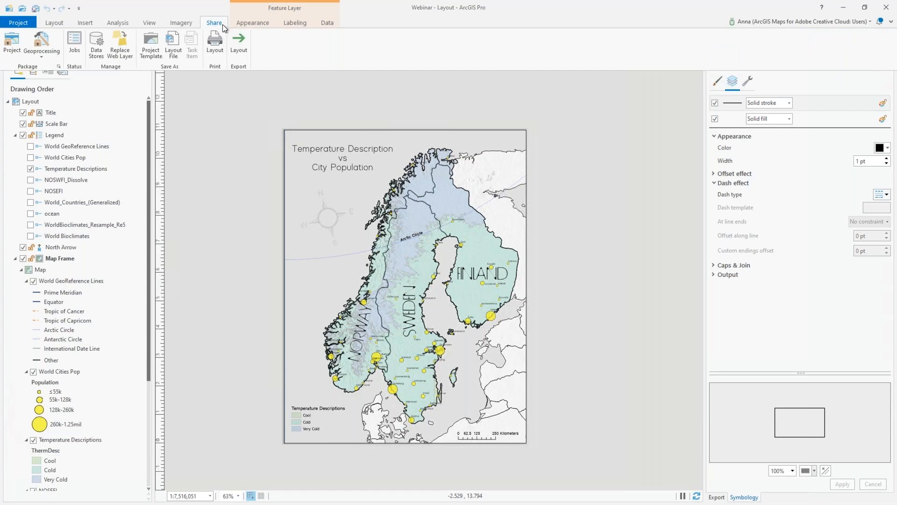
left_click(245, 55)
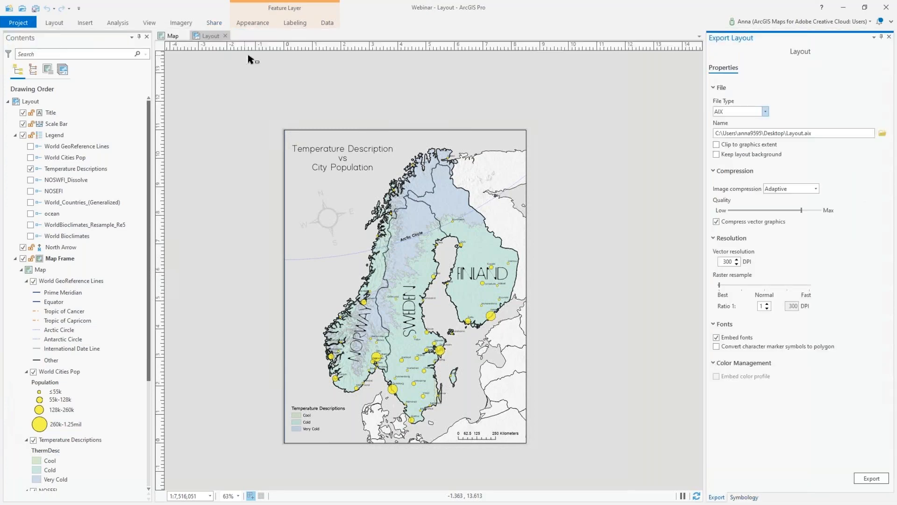
left_click(766, 112)
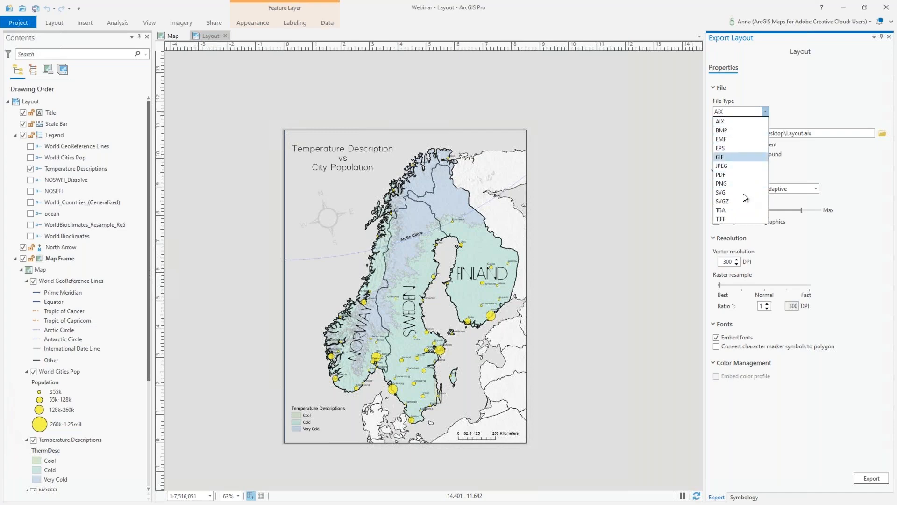
left_click(733, 122)
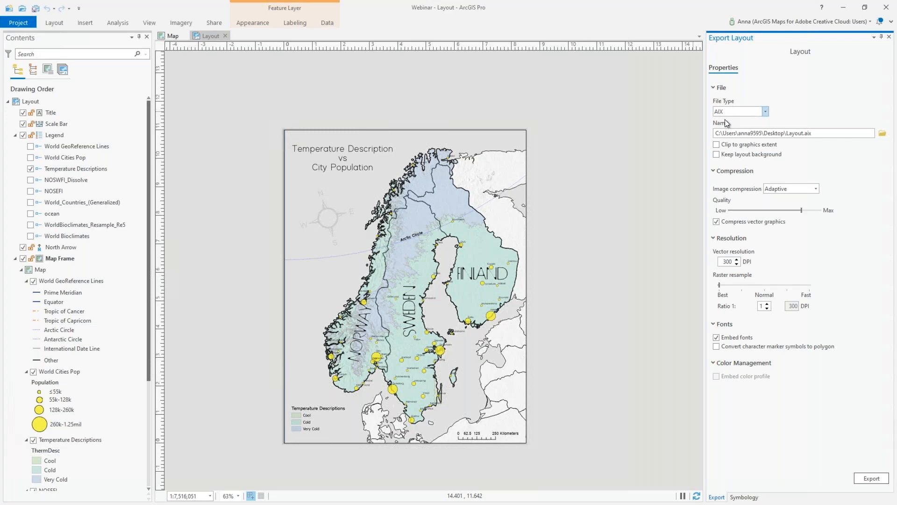
left_click(766, 112)
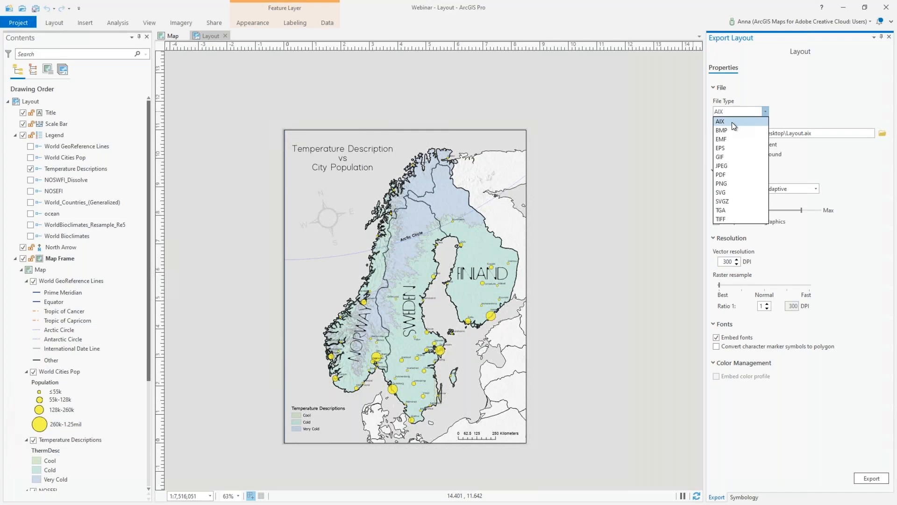
left_click(733, 122)
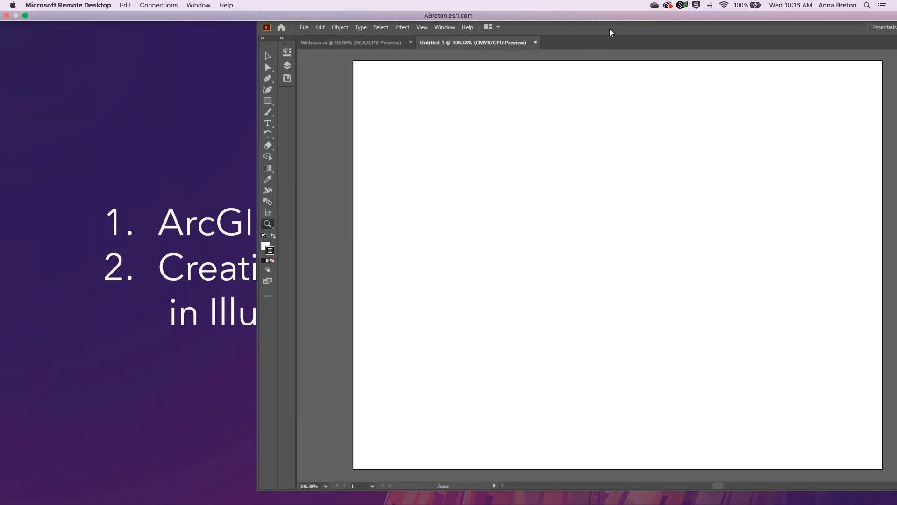
- Maximize the Illustrator window to fill the remote desktop
left_click_drag(562, 29, 444, 32)
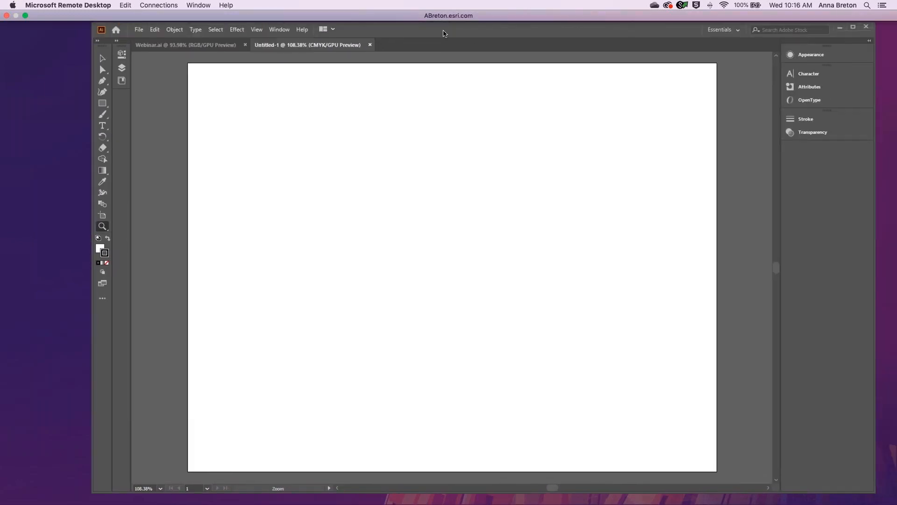
left_click(852, 26)
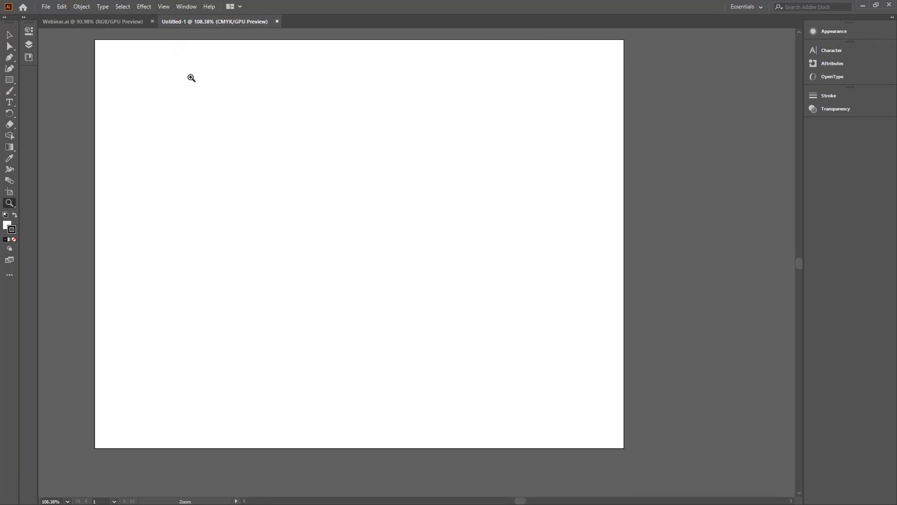
- Launch ArcGIS Maps for Adobe Creative Cloud from the Window > Extensions menu
left_click(195, 7)
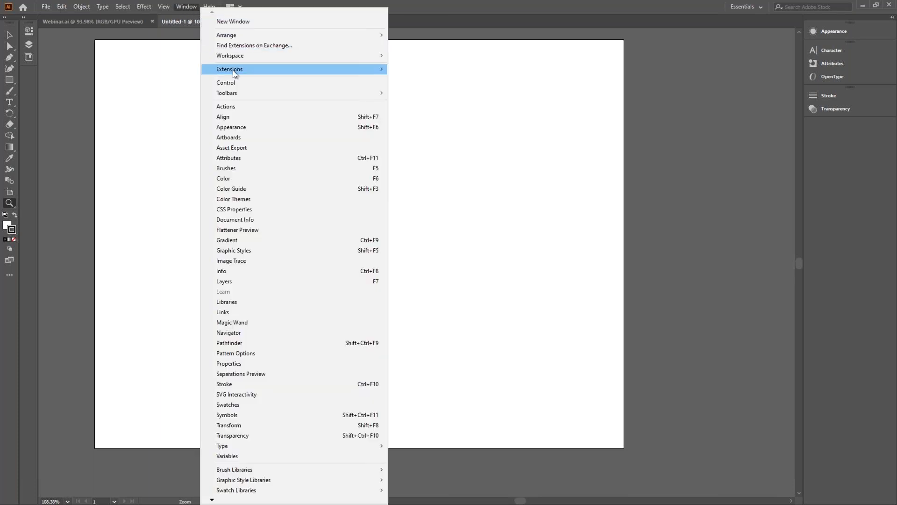
mouse_move(235, 71)
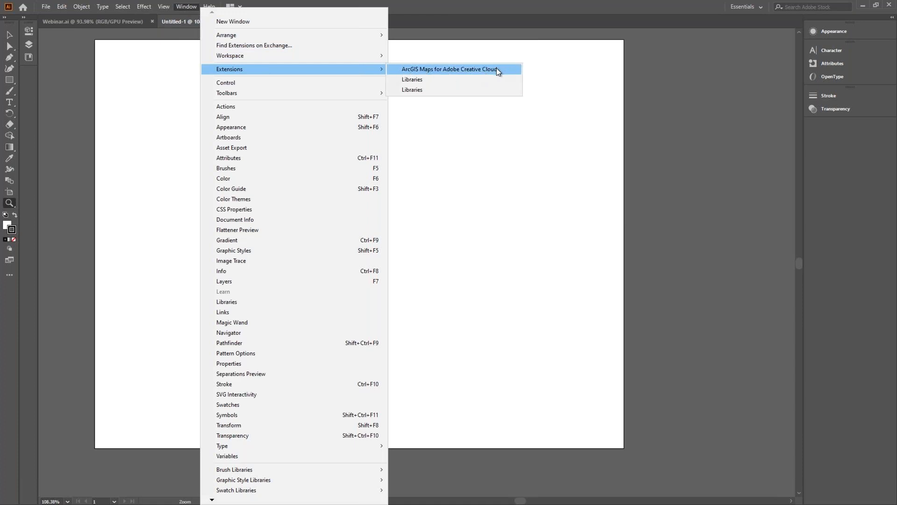
left_click(478, 70)
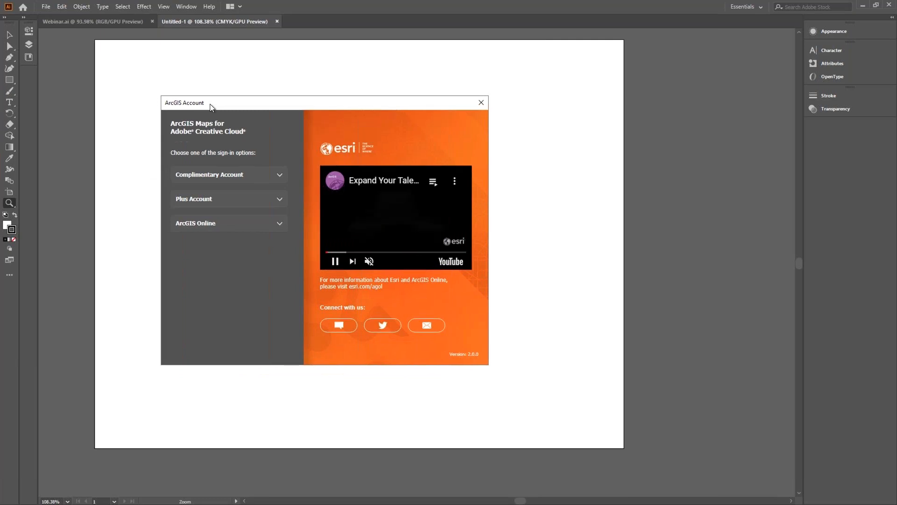
- Sign in to ArcGIS Online with the account username and password
left_click_drag(222, 102, 291, 96)
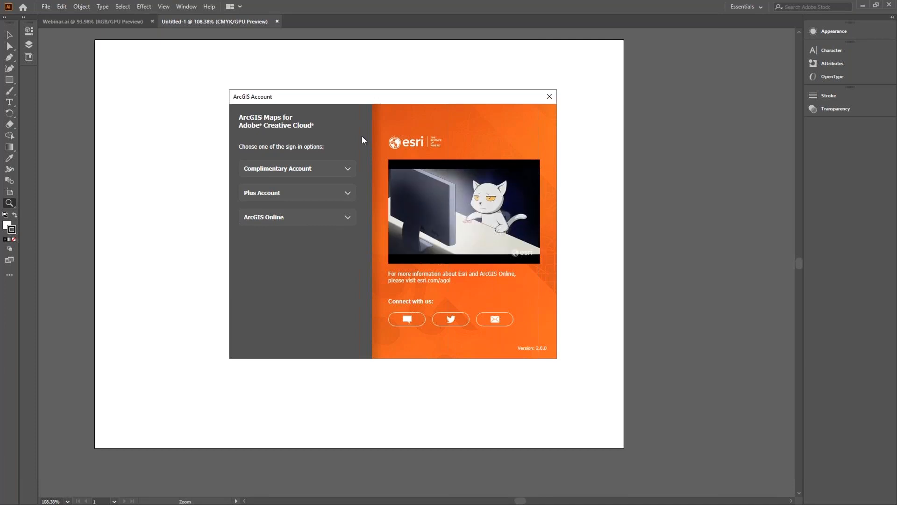
left_click(343, 226)
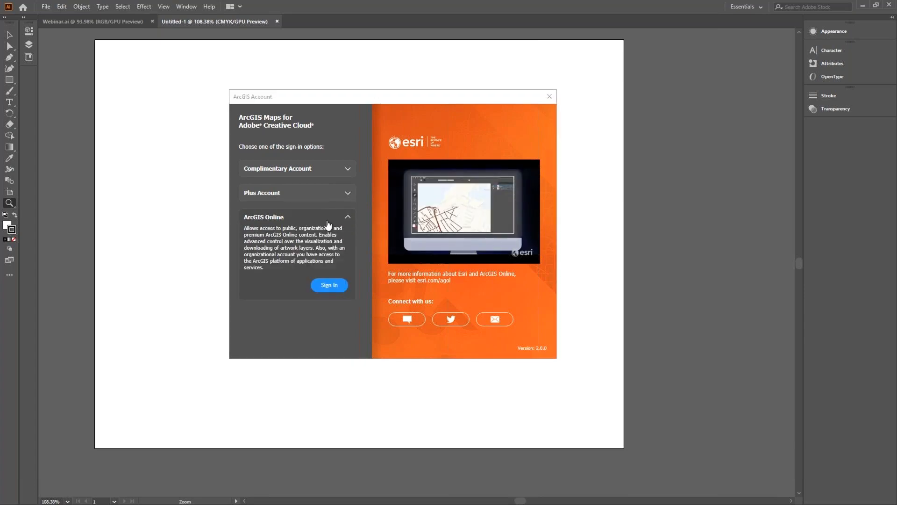
left_click(332, 287)
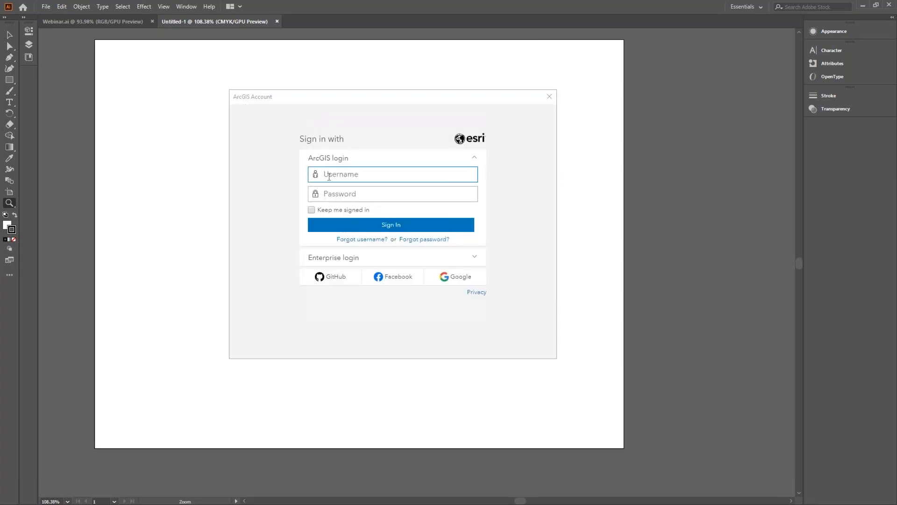
key("Tab")
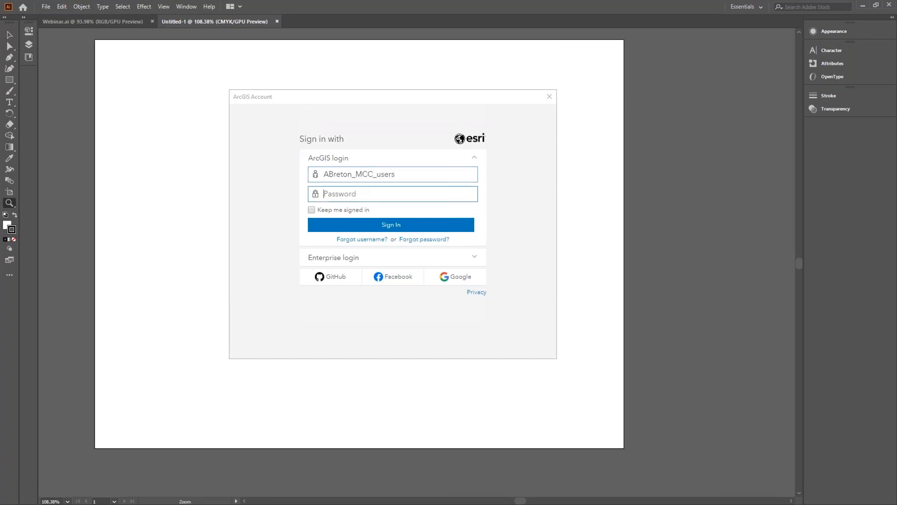
type("••••••••••••••")
key("Return")
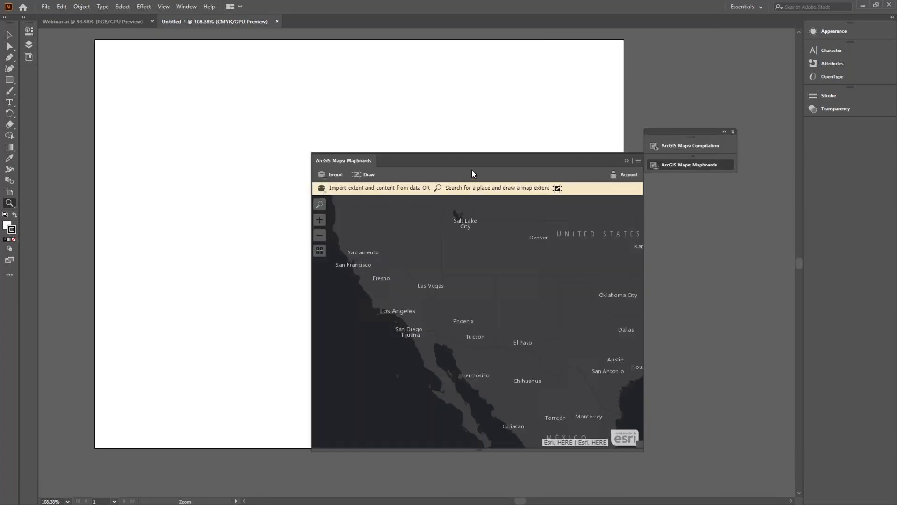
- Float the Mapboards panel, collapse it, and park it beside the Compilation panel
left_click_drag(482, 162, 437, 130)
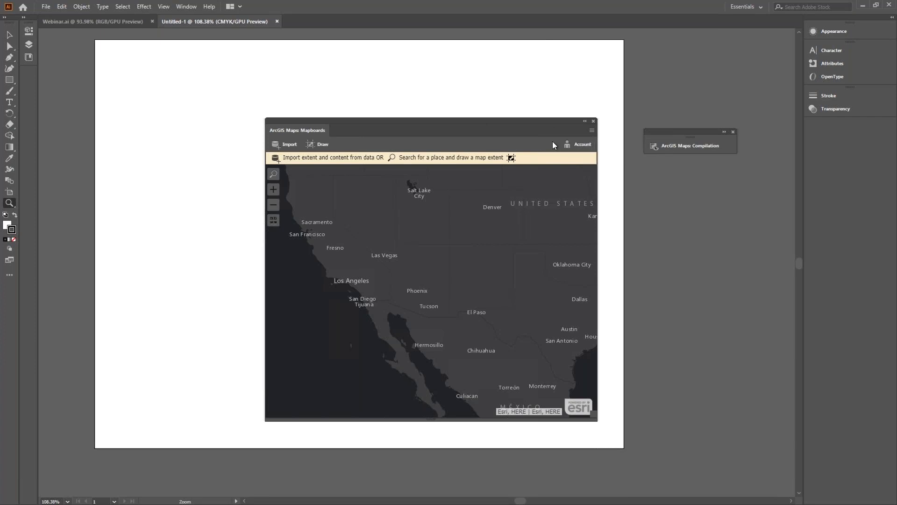
left_click(591, 132)
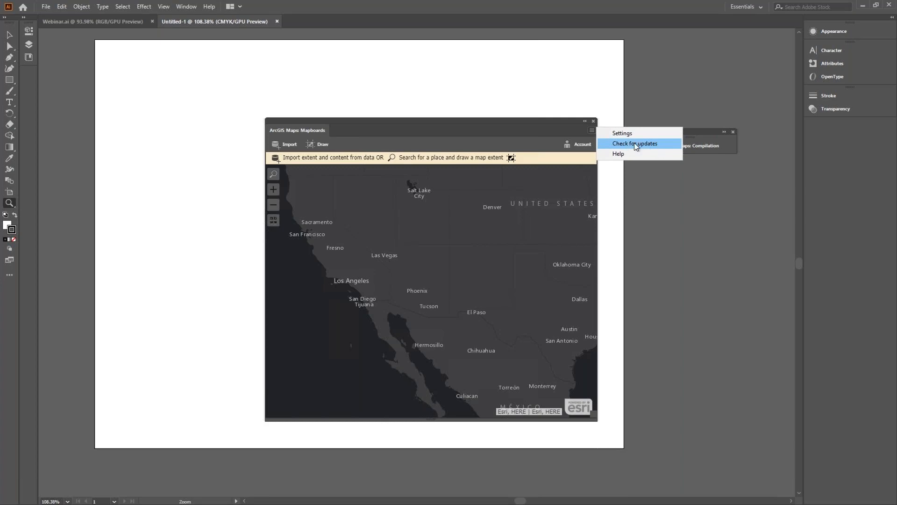
left_click(585, 121)
left_click_drag(319, 123, 600, 128)
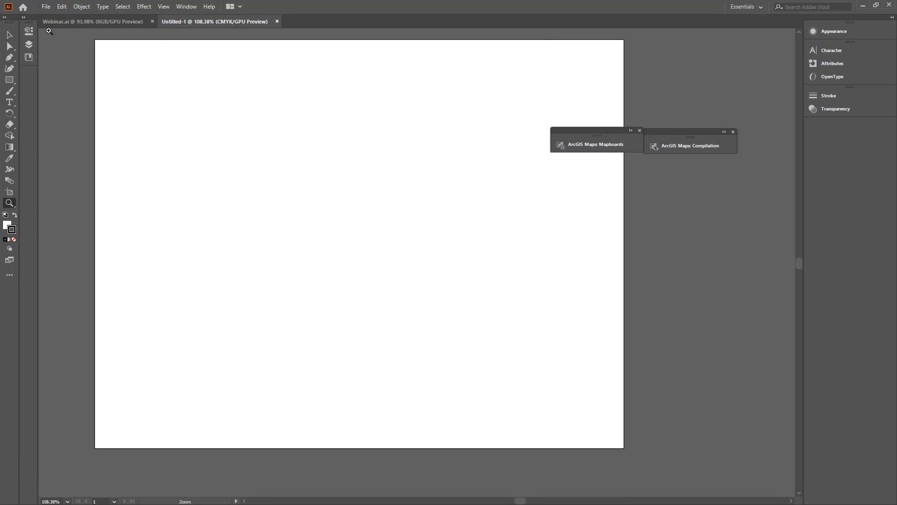
left_click(45, 7)
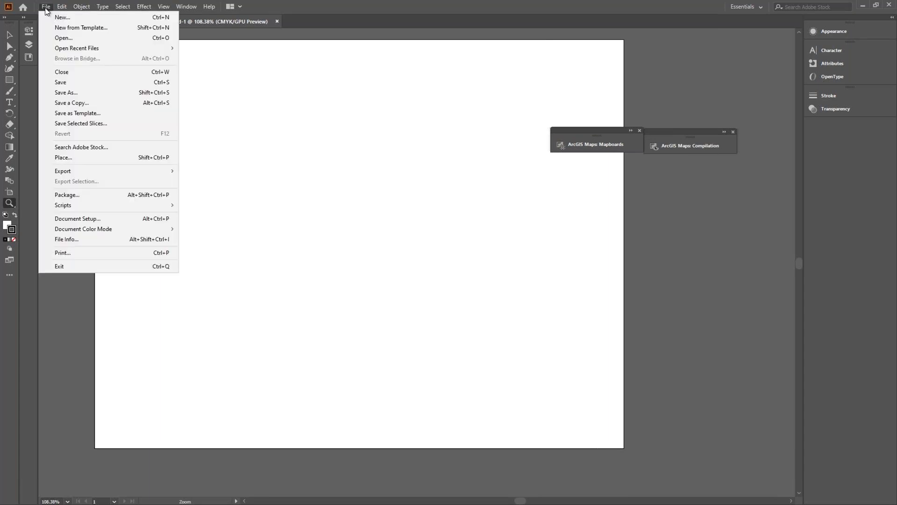
left_click(58, 38)
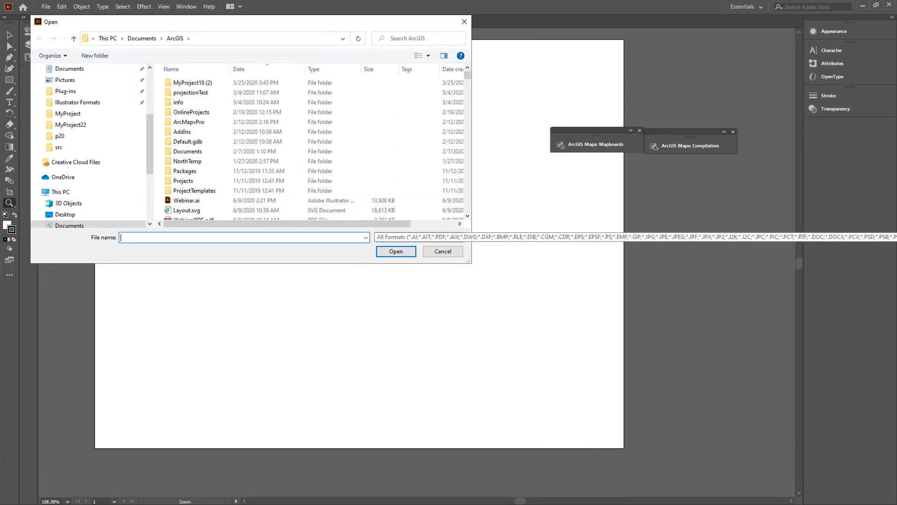
left_click(421, 237)
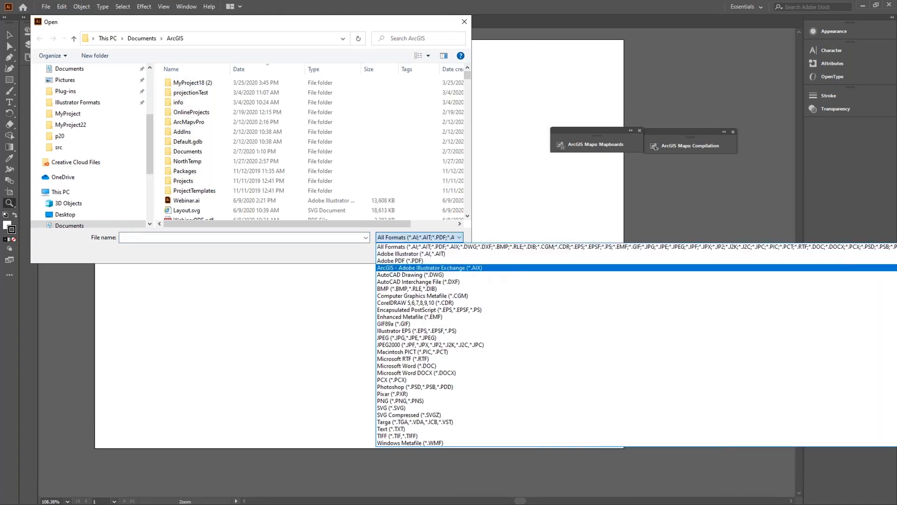
left_click(476, 273)
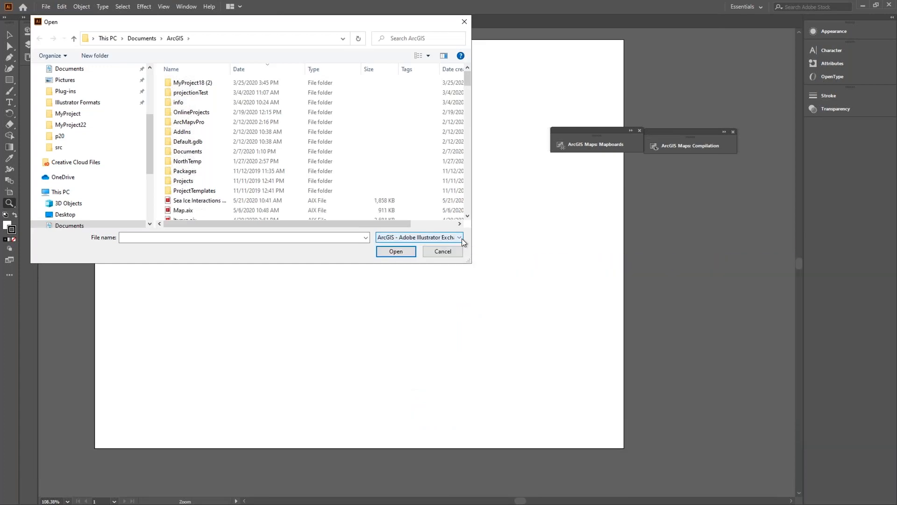
mouse_move(467, 82)
left_mouse_down()
mouse_move(461, 123)
mouse_move(468, 78)
left_mouse_up()
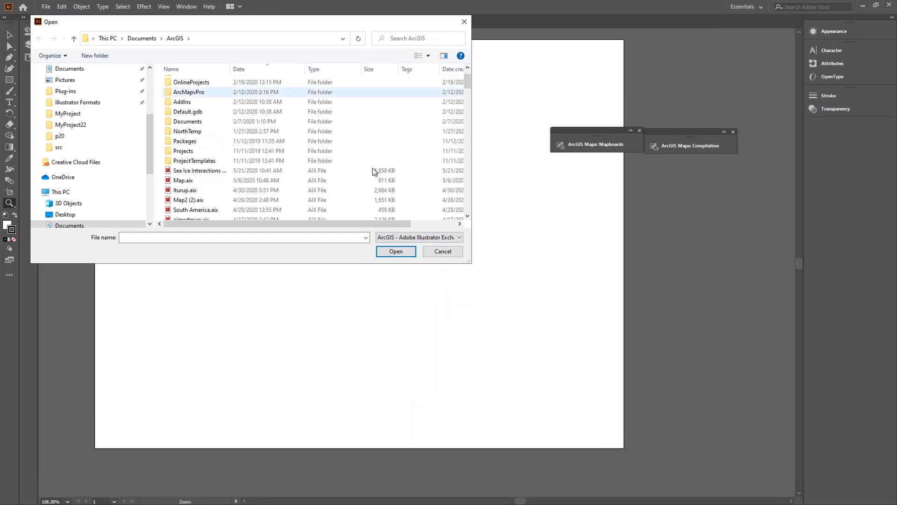
left_click(454, 255)
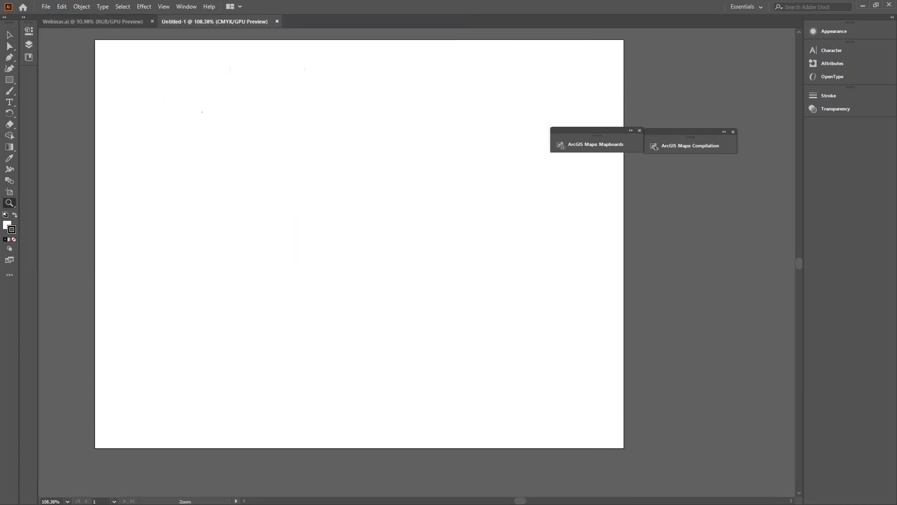
- Switch to Webinar.ai, stack Mapboards under Compilation, and show the Layers panel
left_click(78, 24)
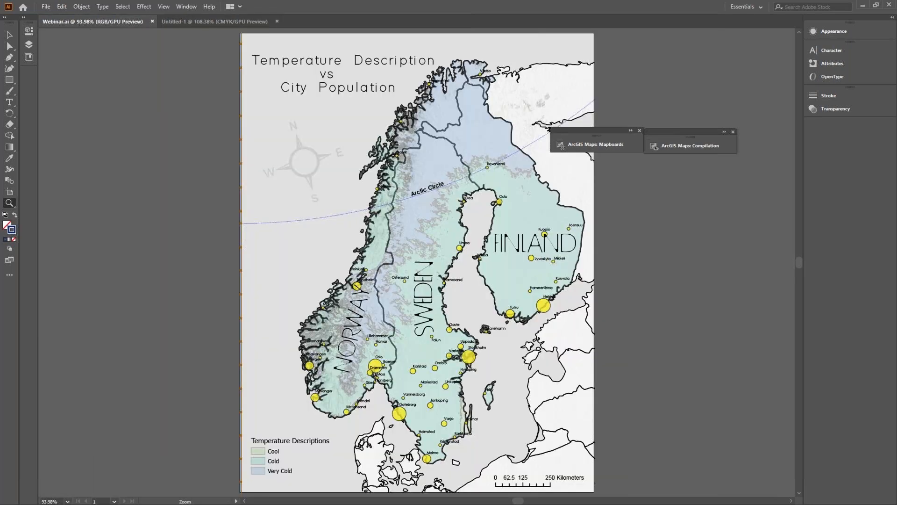
left_click_drag(616, 132, 710, 164)
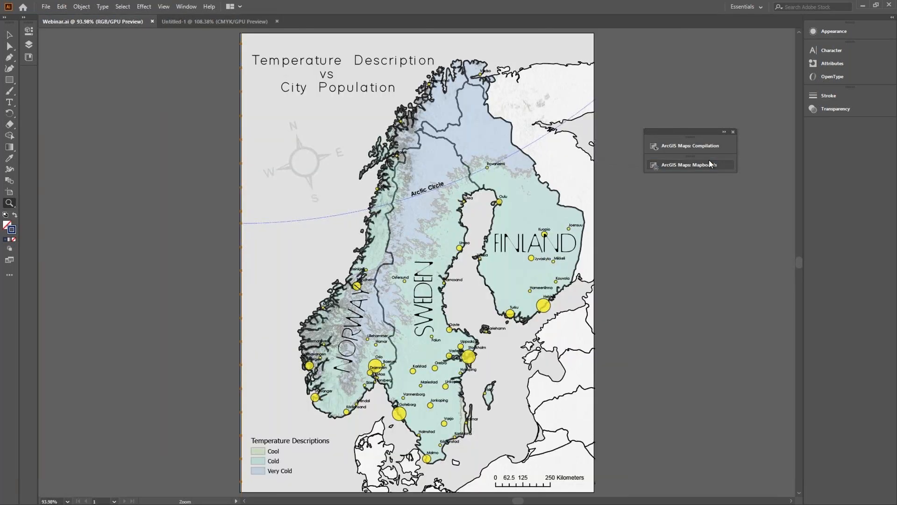
left_click(27, 45)
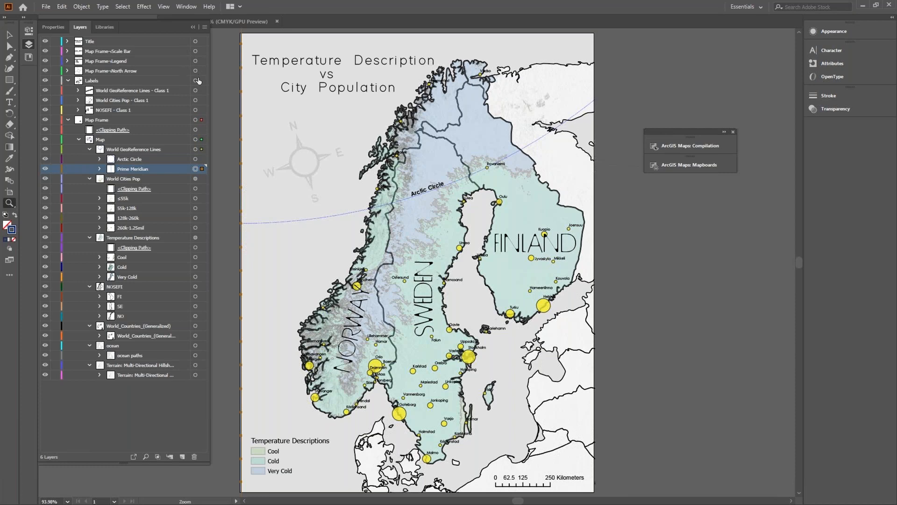
- Inspect the Prime Meridian and Arctic Circle lines, zooming in off Norway and back out to the full map
left_click(196, 168)
left_click(196, 160)
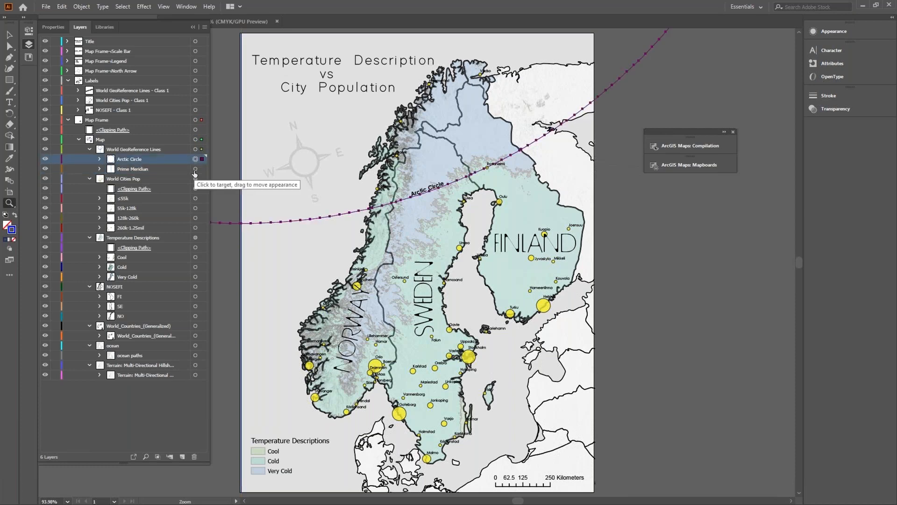
left_click(195, 171)
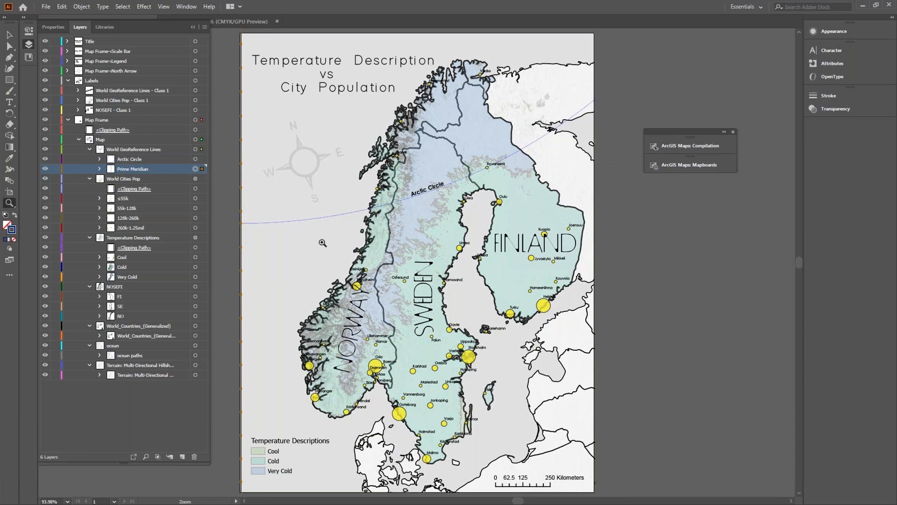
left_click_drag(303, 213, 453, 339)
left_click_drag(350, 216, 449, 311)
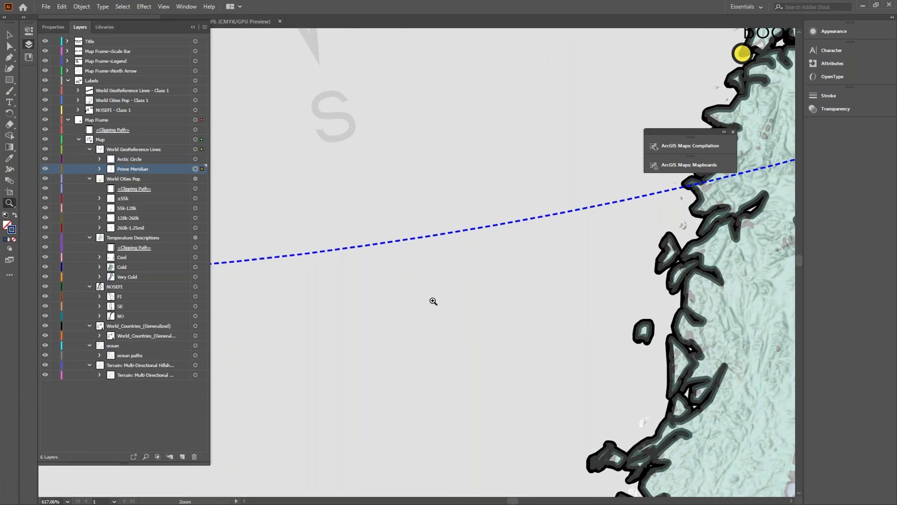
key("v")
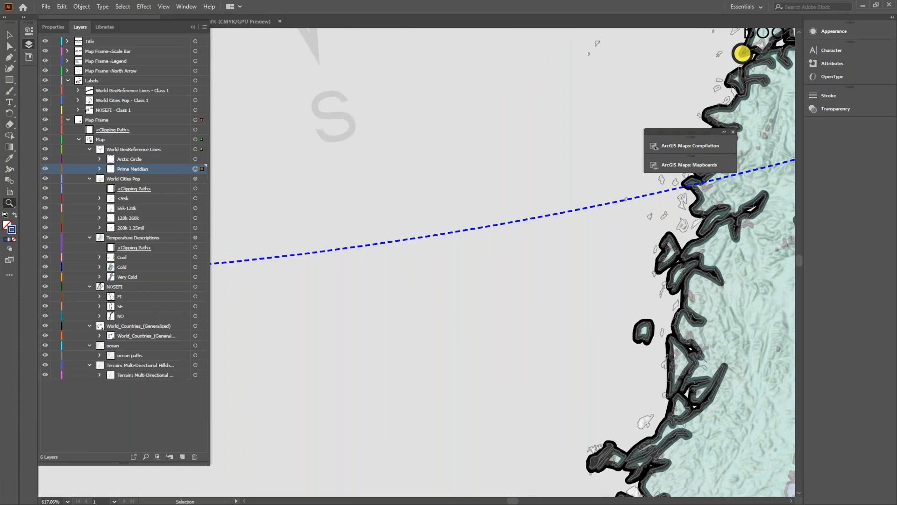
key("ctrl+0")
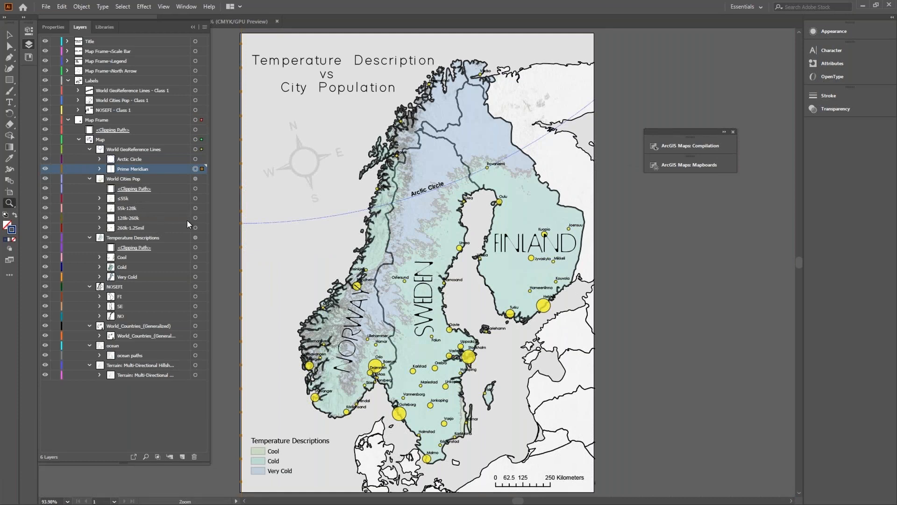
- Target the Cool, Cold and Very Cold zone layers, expand the Terrain hillshade layer, and select the map title
left_click(195, 258)
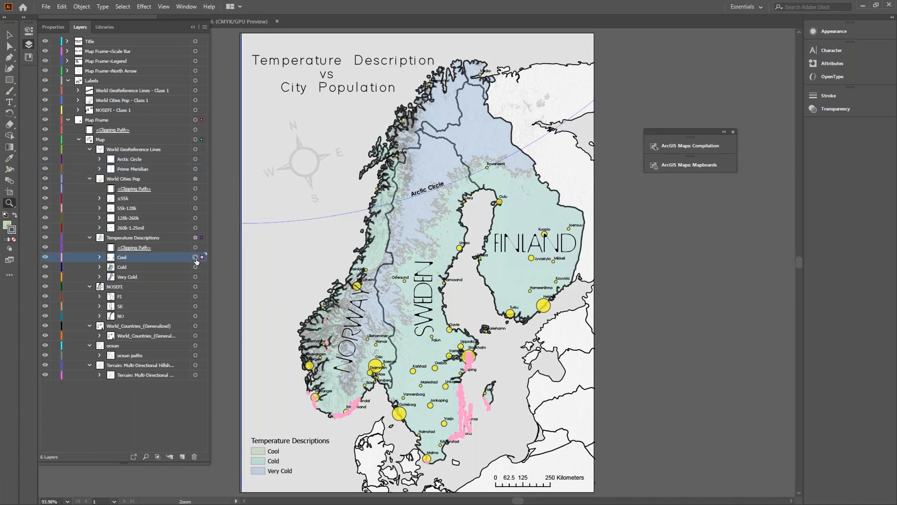
left_click(195, 267)
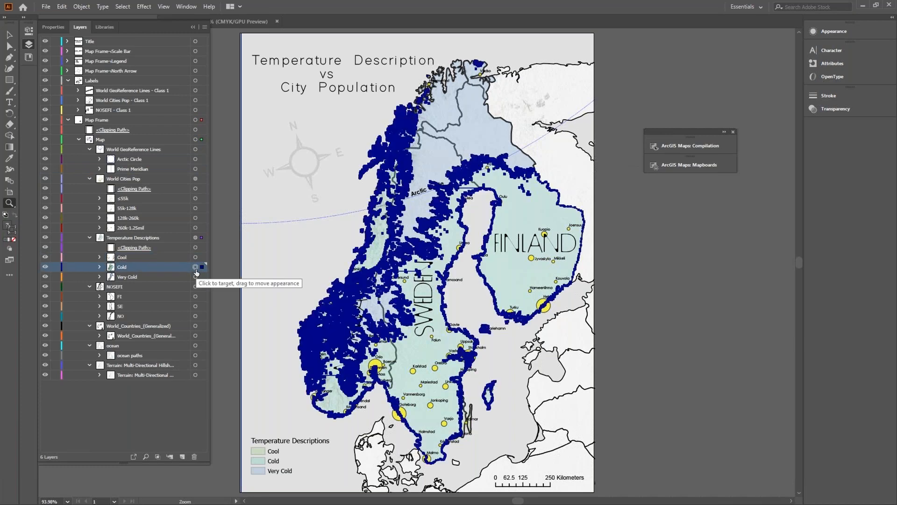
left_click(196, 278)
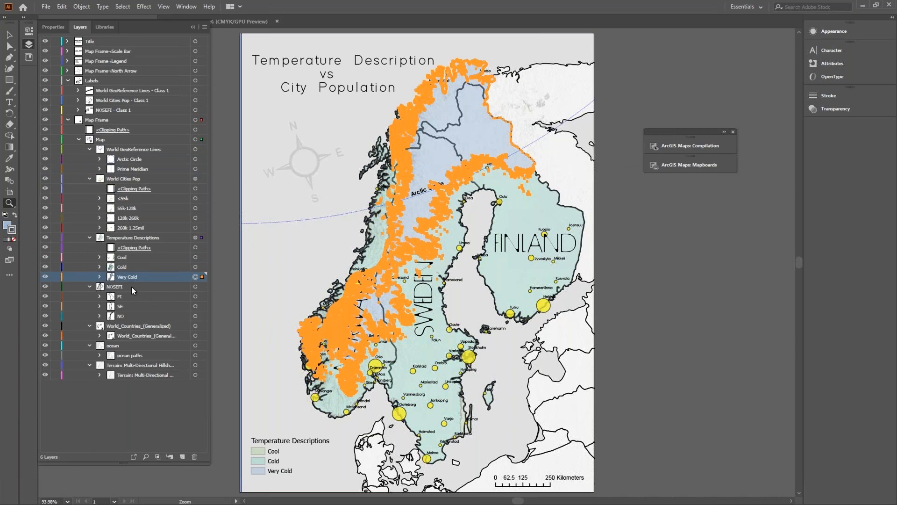
left_click(100, 375)
left_click(195, 42)
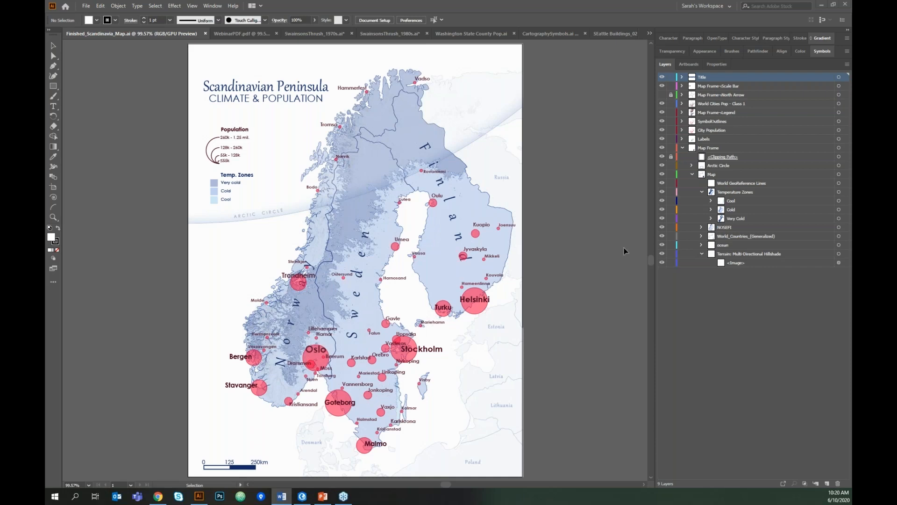
left_click(759, 148)
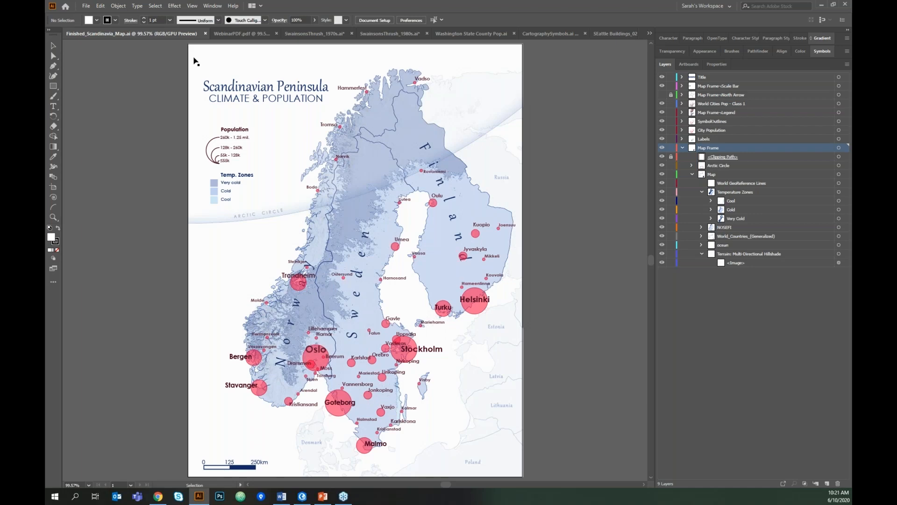
left_click(238, 34)
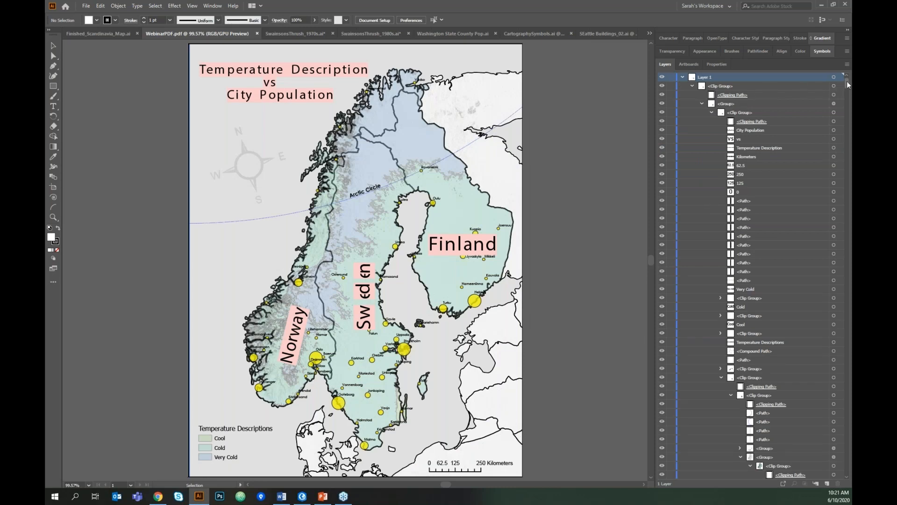
left_click_drag(847, 82, 846, 119)
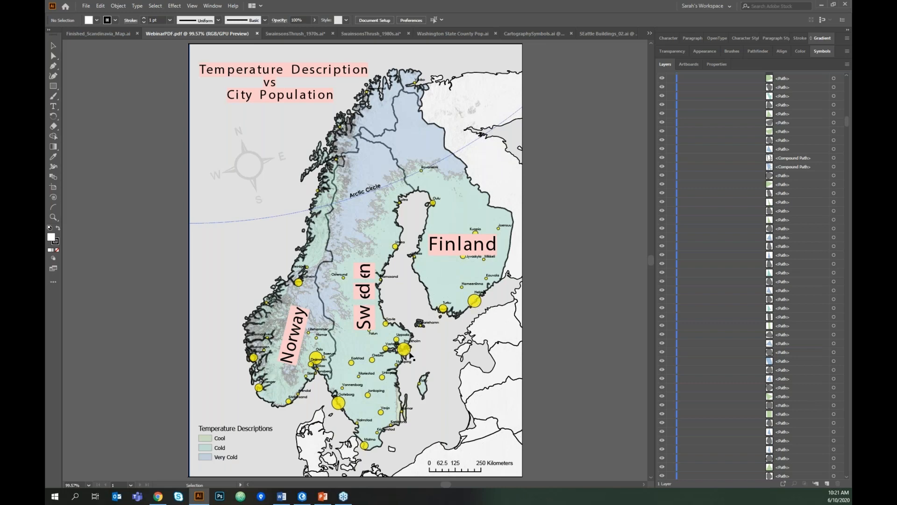
left_click(97, 34)
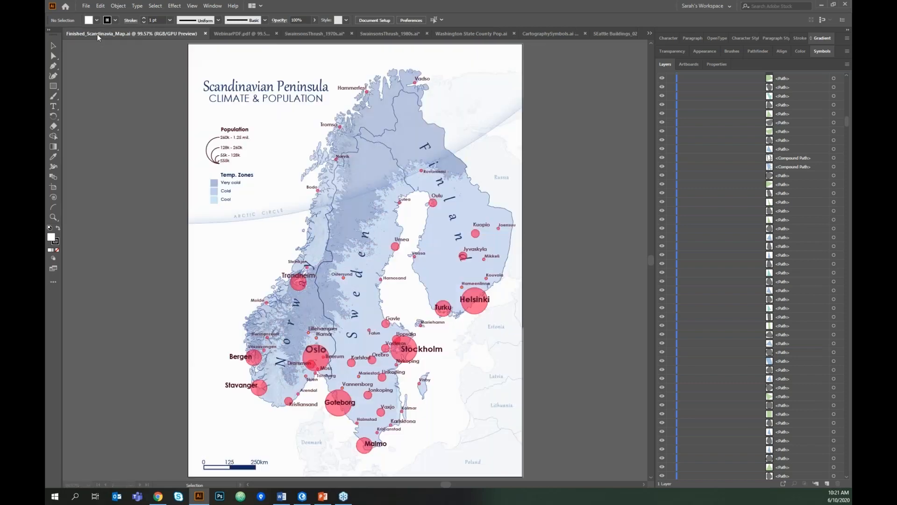
- Target the City Population 261,549 - 1.25 mil. circles and Cool zone, then show only the terrain hillshade
left_click(749, 130)
left_click(682, 130)
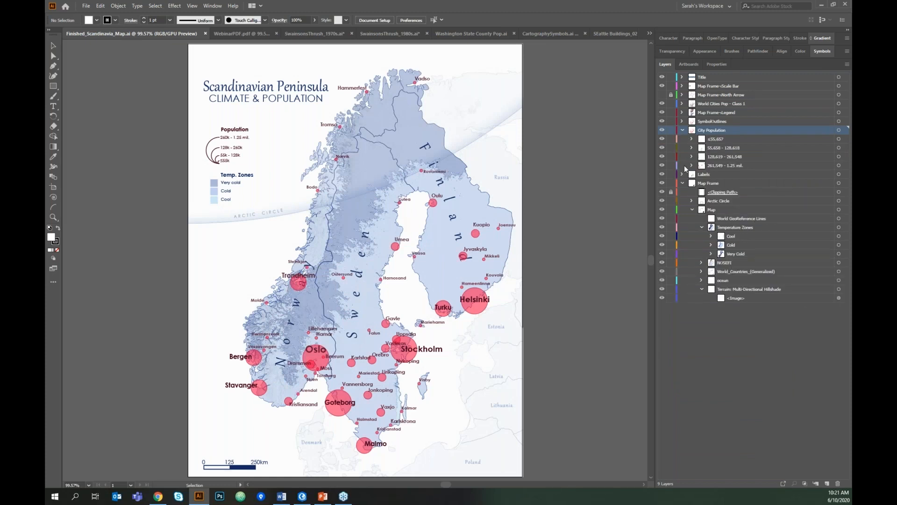
left_click(844, 165)
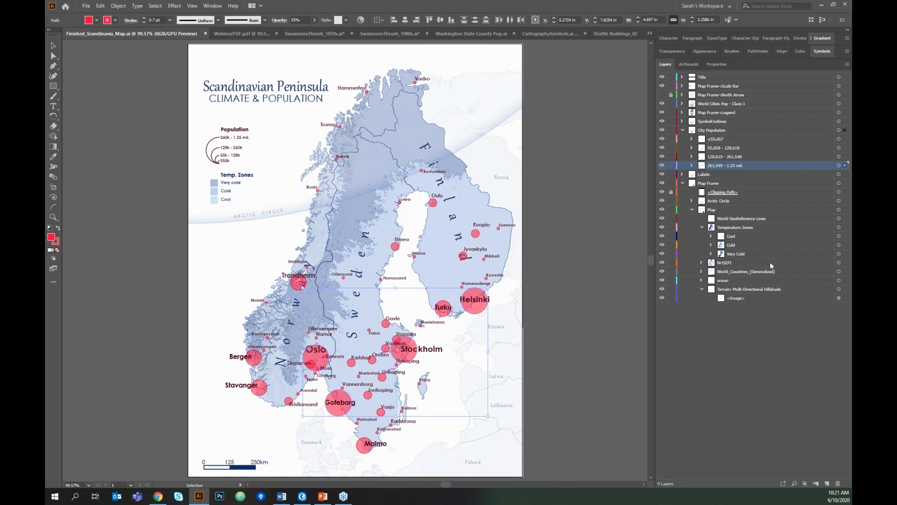
left_click(846, 236)
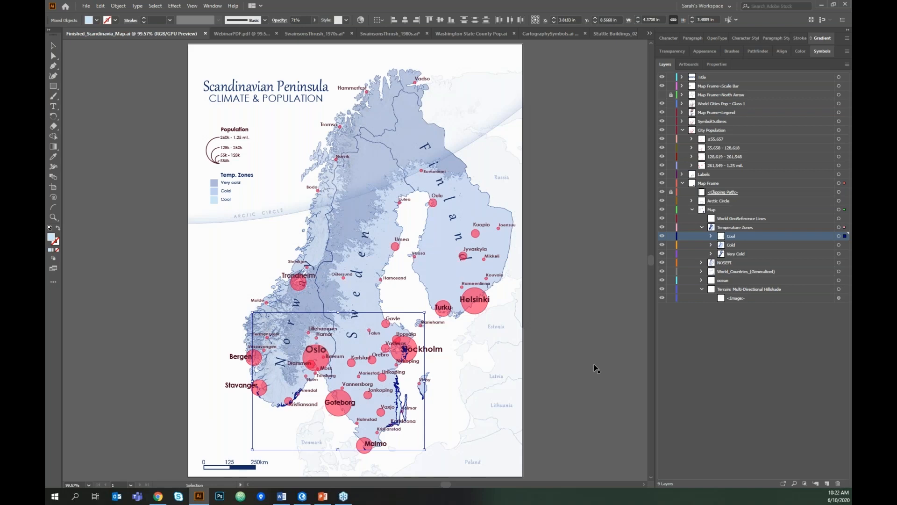
left_click(663, 289, "alt")
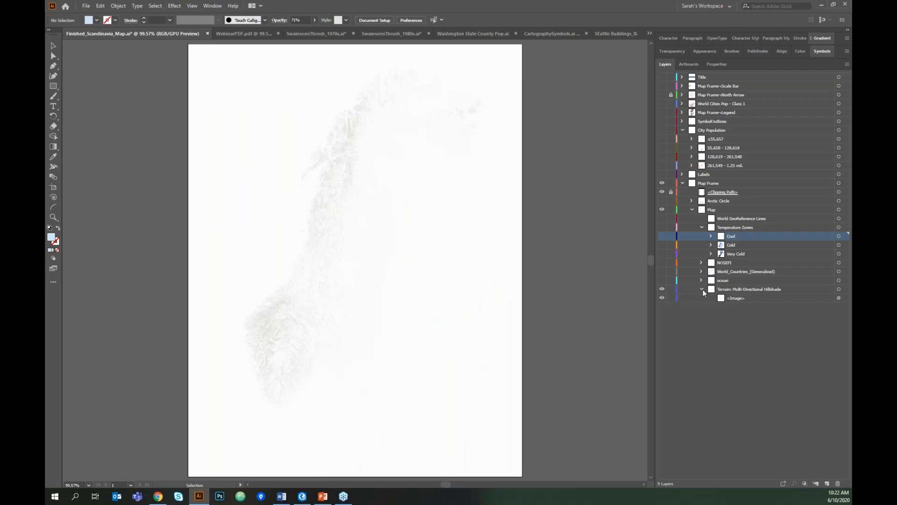
- Set the hillshade image to 100% opacity with Multiply blending, then make the temperature zone layers visible again
left_click(839, 290)
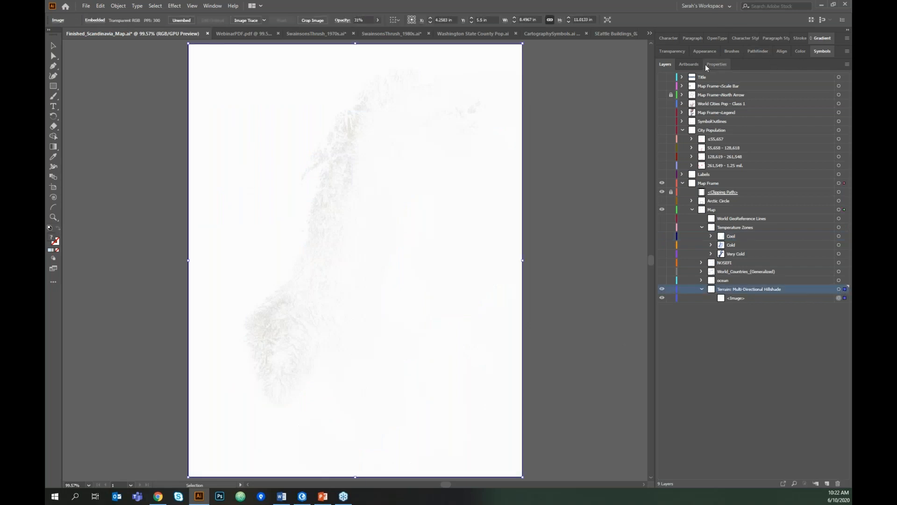
left_click(674, 50)
left_click(740, 64)
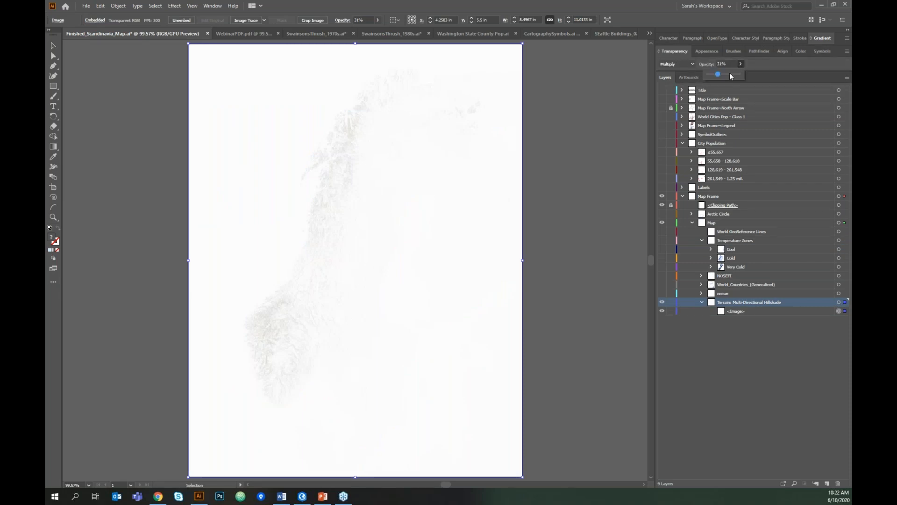
left_click_drag(717, 72, 725, 75)
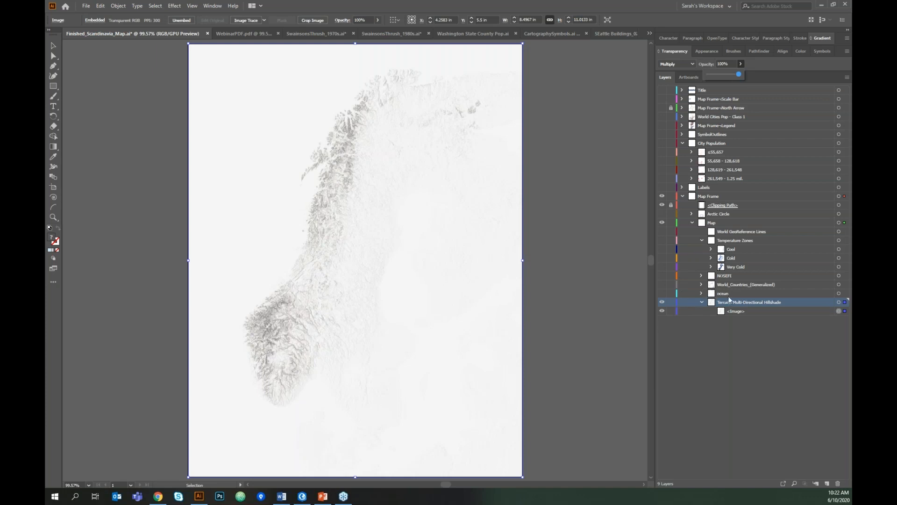
left_click_drag(663, 269, 662, 241)
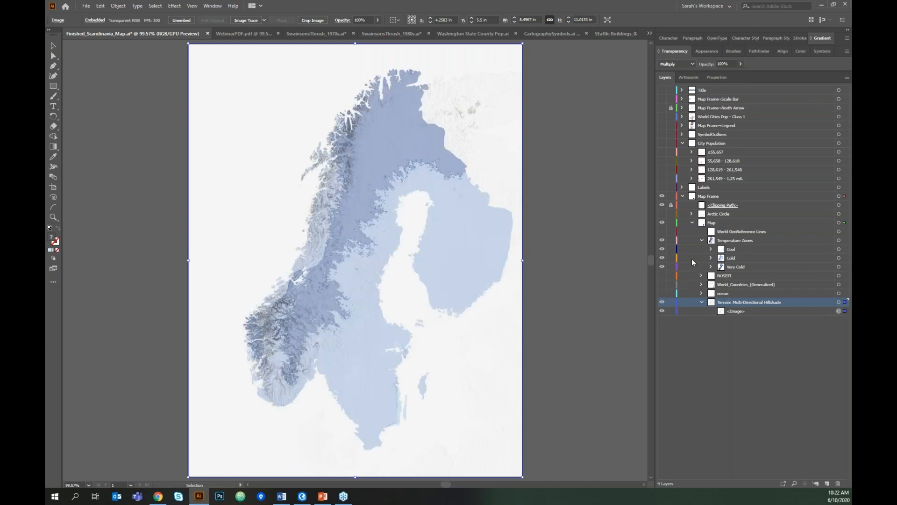
left_click(350, 318)
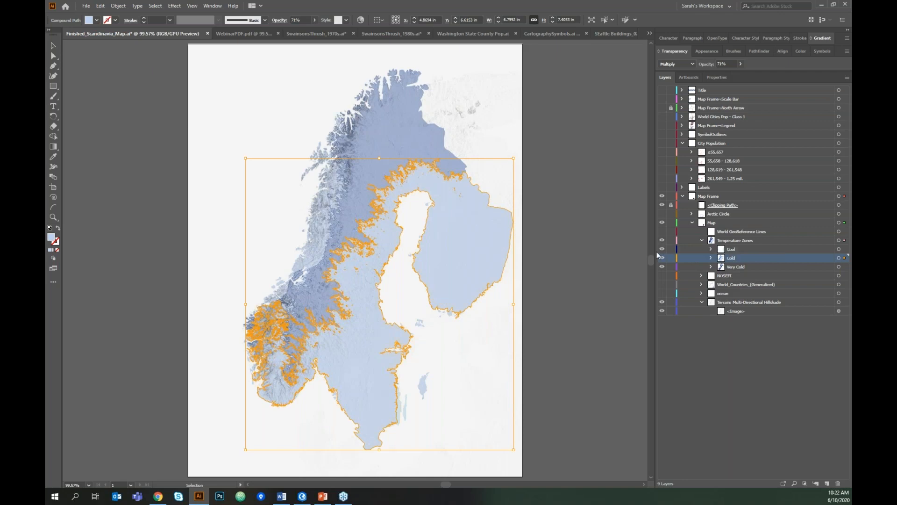
left_click(633, 322)
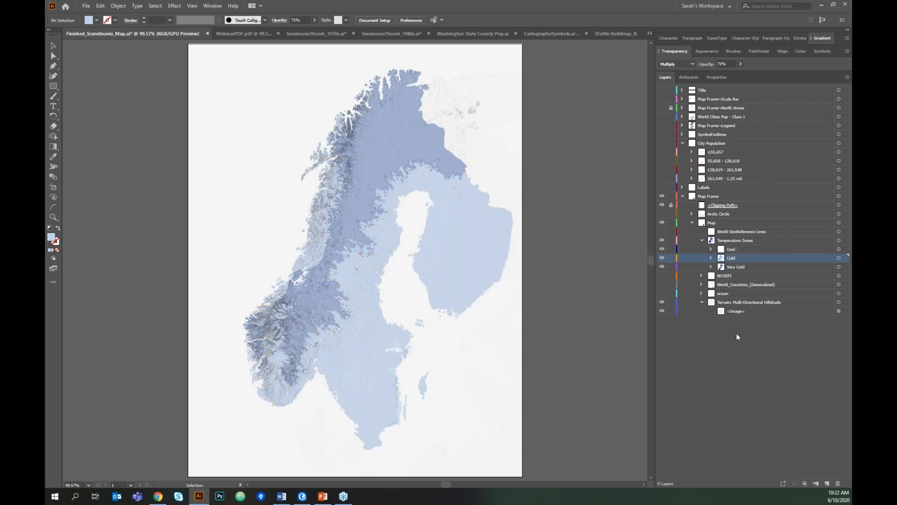
left_click(845, 303)
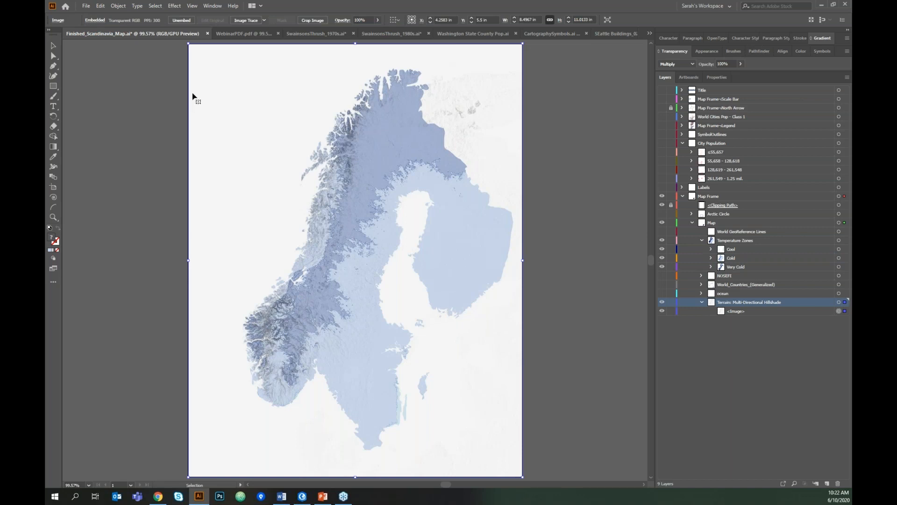
left_click(662, 302, "alt")
left_click(662, 302, "alt")
left_click(353, 191)
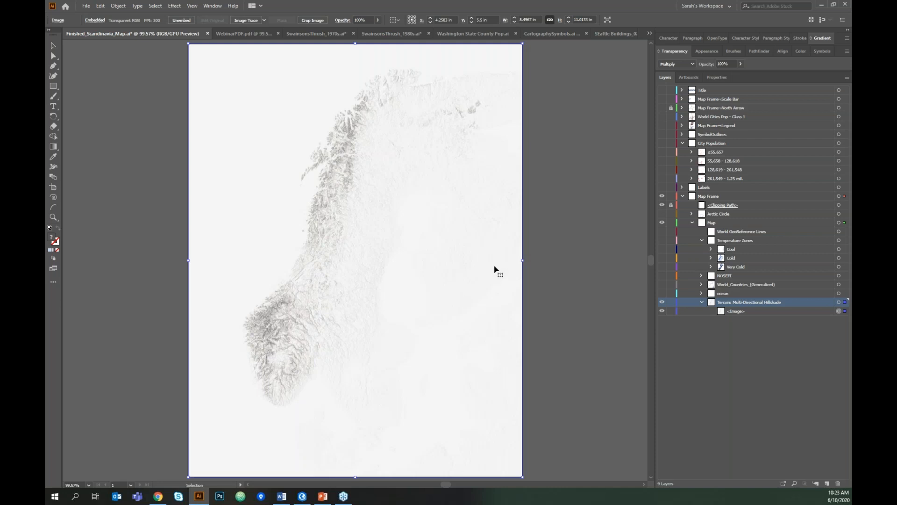
- Switch to ArcGIS Pro's North America layout with the Export Layout settings showing
left_click(307, 497)
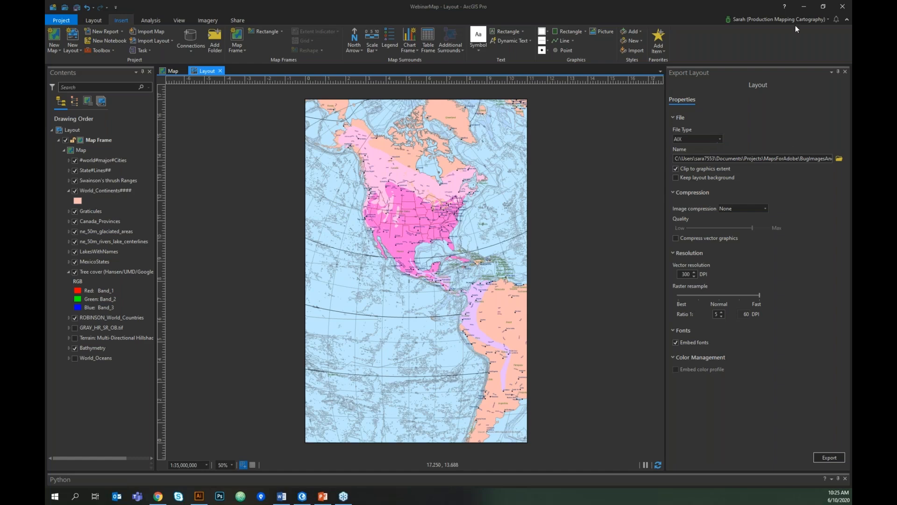
- Minimize ArcGIS Pro to return to Illustrator and bring up the Swainson's Thrush 1970s map
left_click(803, 11)
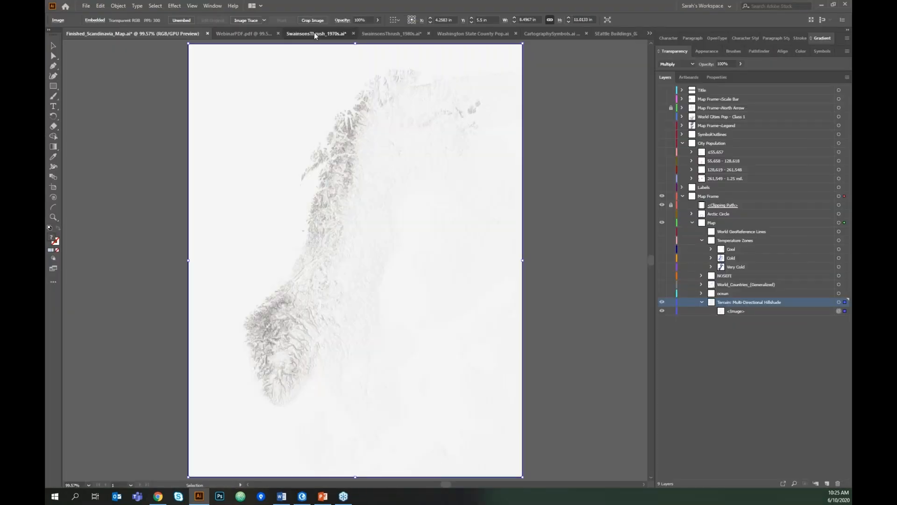
left_click(314, 33)
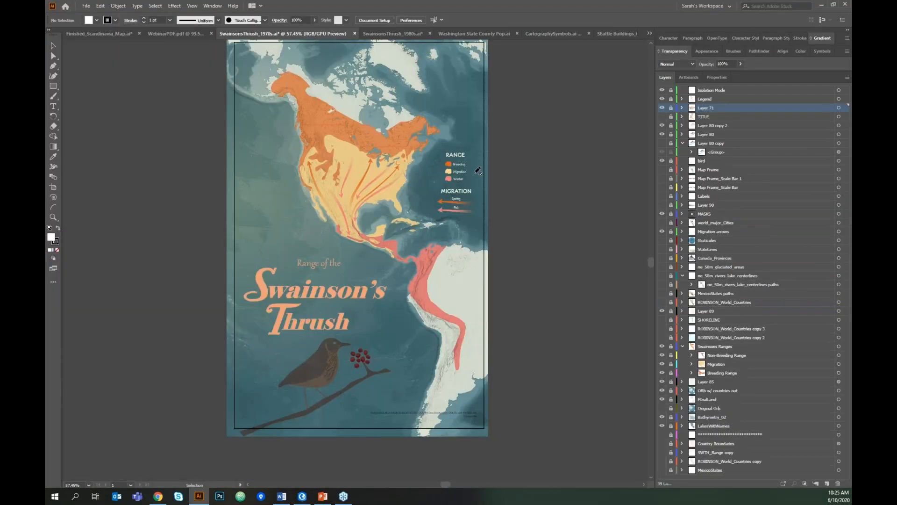
- Zoom into the SwainsonsThrush_1970s.ai map, then view SwainsonsThrush_1980s.ai before switching to Word
scroll(478, 170, "up", 1)
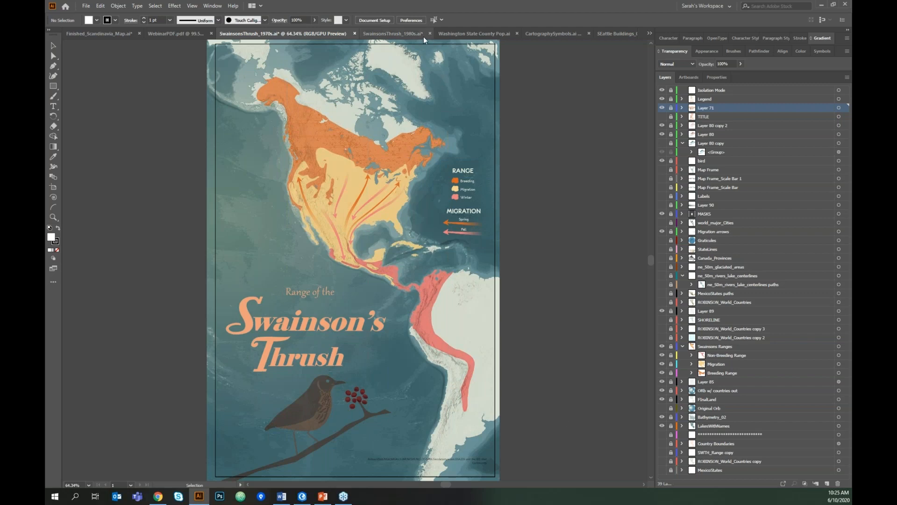
left_click(406, 33)
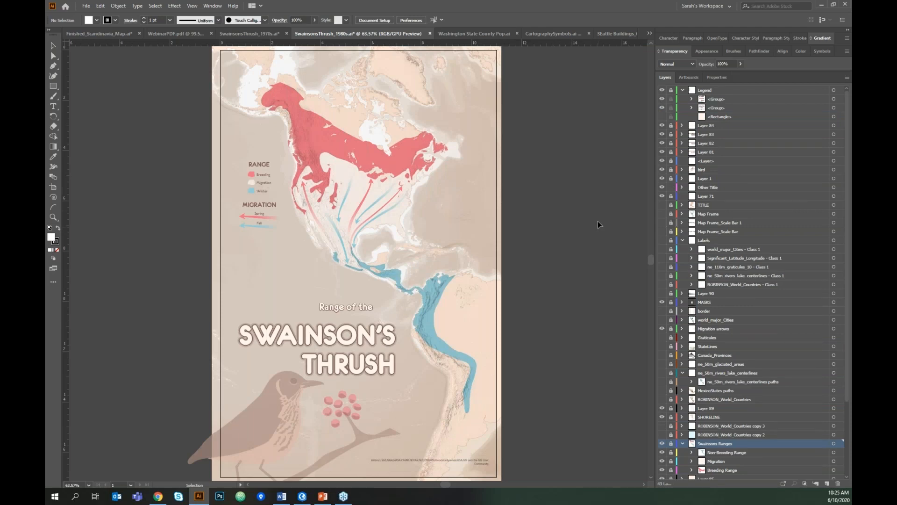
key("alt+Tab")
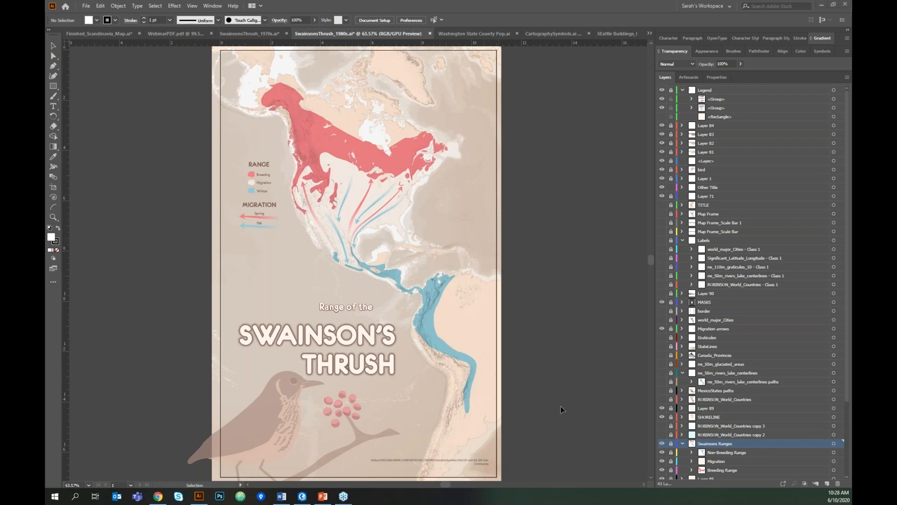
- Launch the ArcGIS Maps for Adobe Creative Cloud extension from the Window menu
left_click(211, 6)
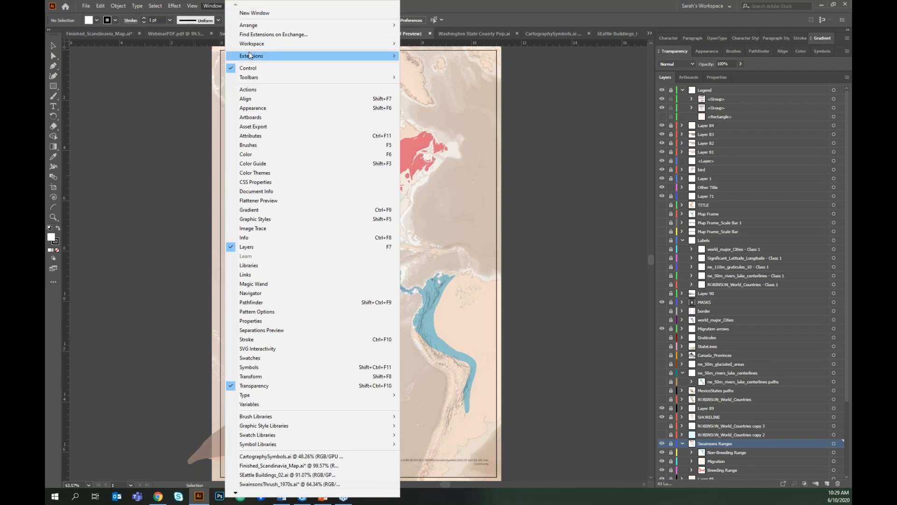
mouse_move(377, 56)
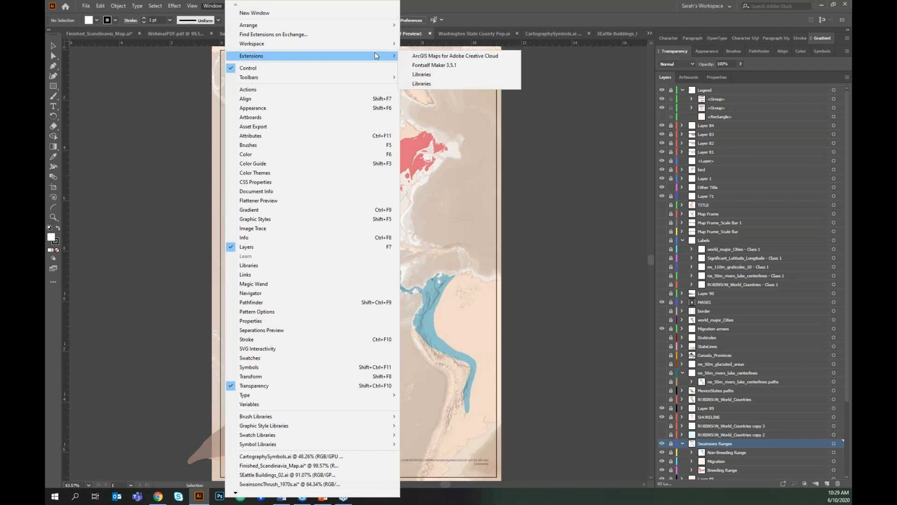
left_click(510, 60)
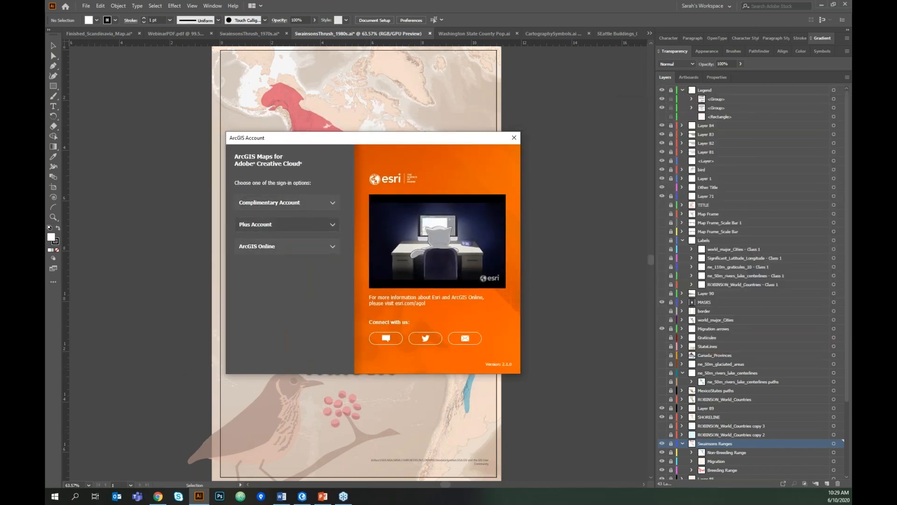
- Sign in to ArcGIS Online with the account username and password
left_click(331, 248)
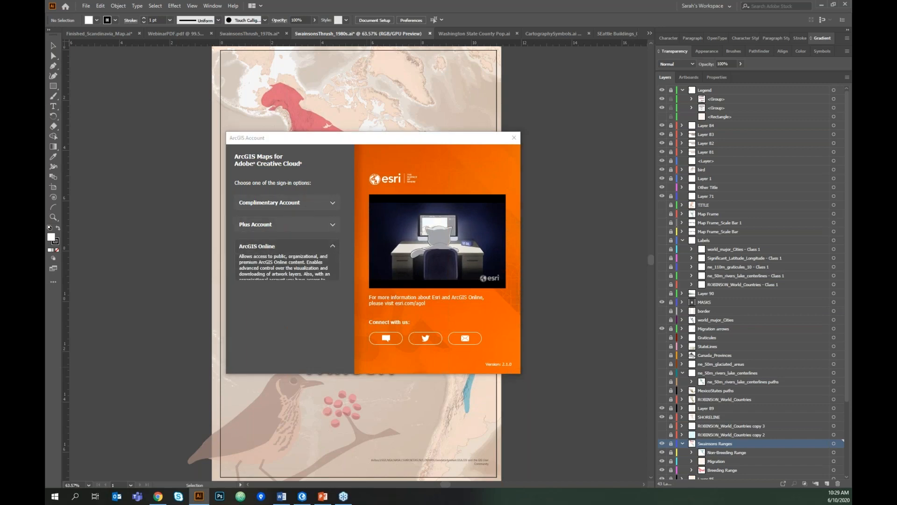
left_click(316, 308)
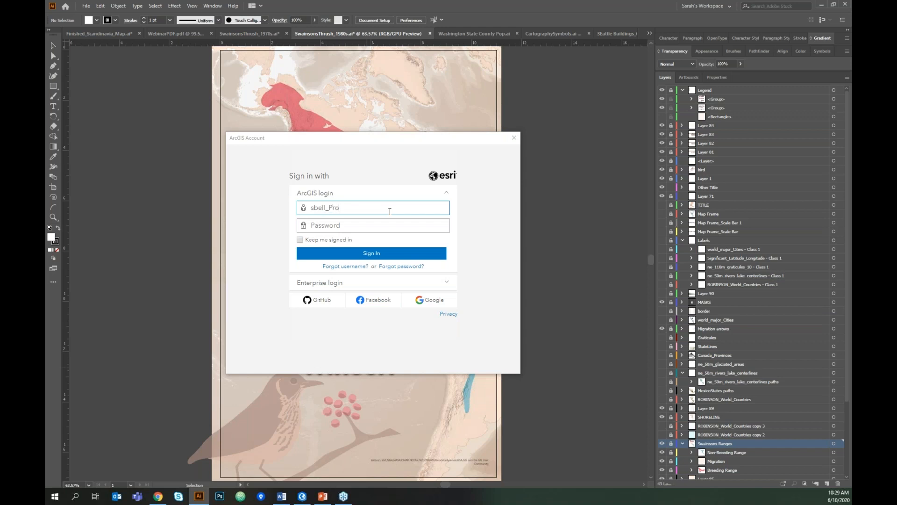
key("Tab")
type("************")
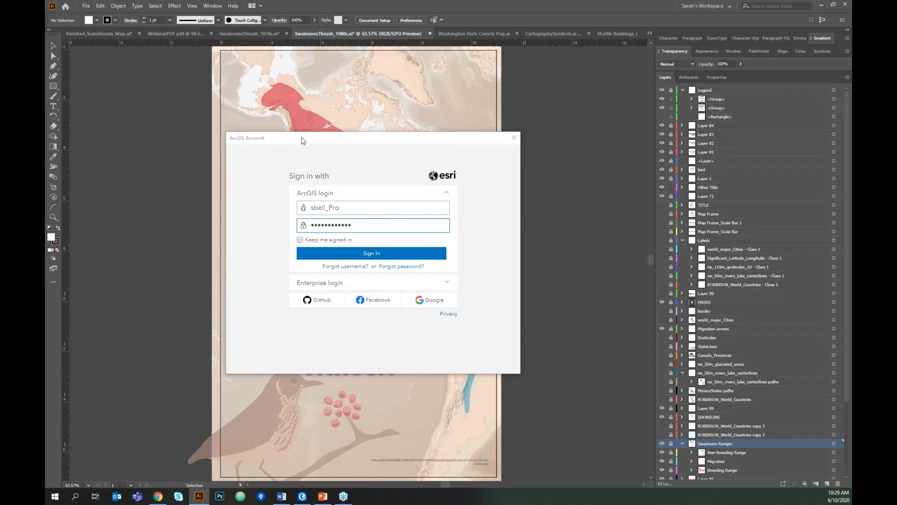
left_click(376, 257)
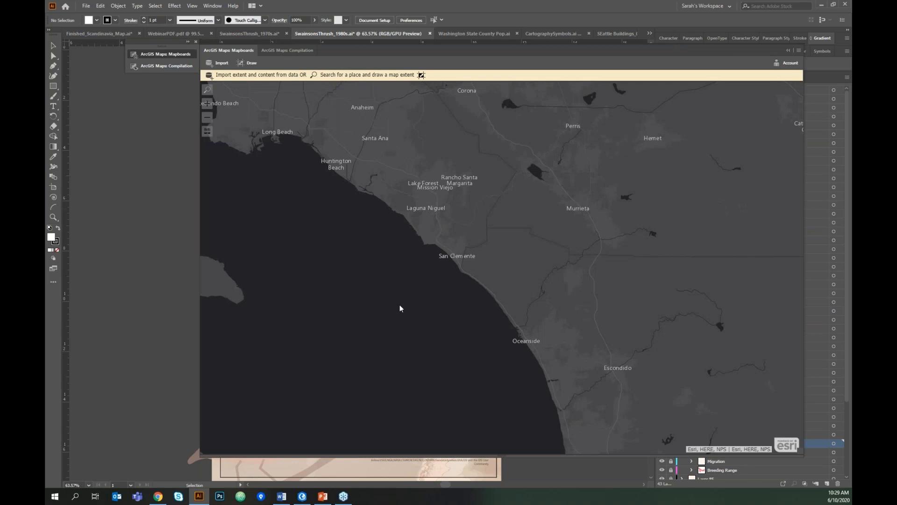
- Zoom the map out and recentre it on North America
scroll(434, 297, "down", 2)
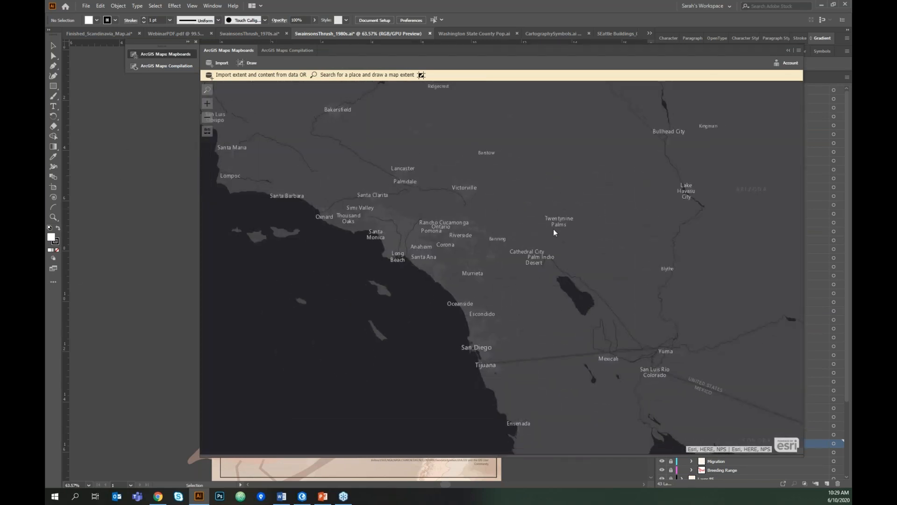
scroll(555, 233, "down", 1)
scroll(509, 244, "down", 2)
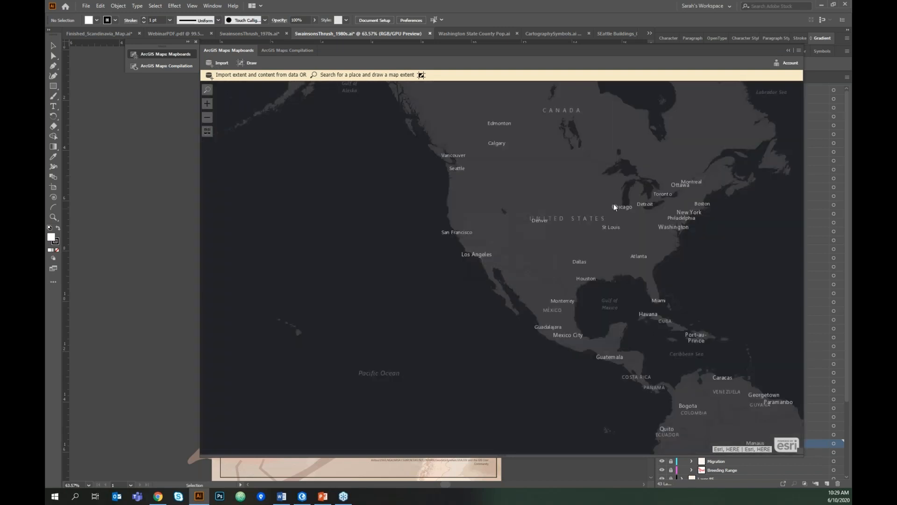
left_click_drag(579, 216, 447, 274)
left_click_drag(468, 324, 501, 311)
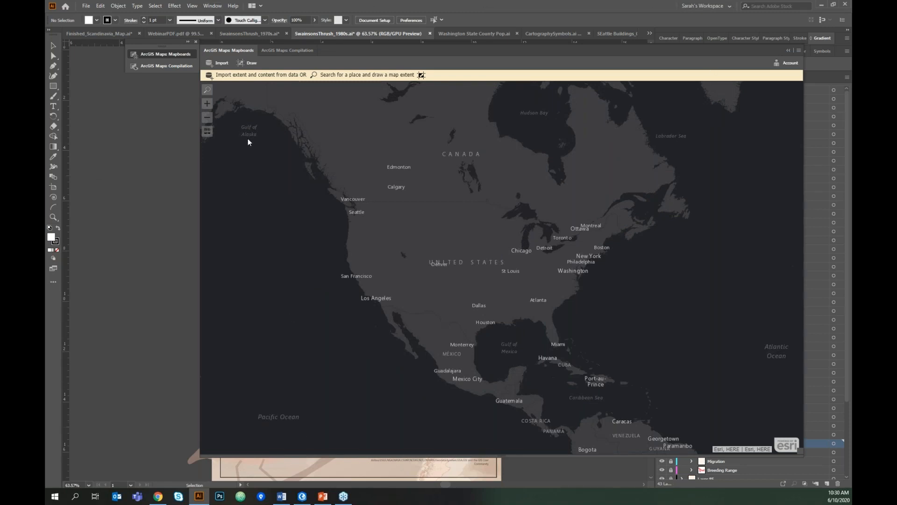
- Switch the basemap from dark gray to Streets, then Topographic, and open the place search
left_click(206, 132)
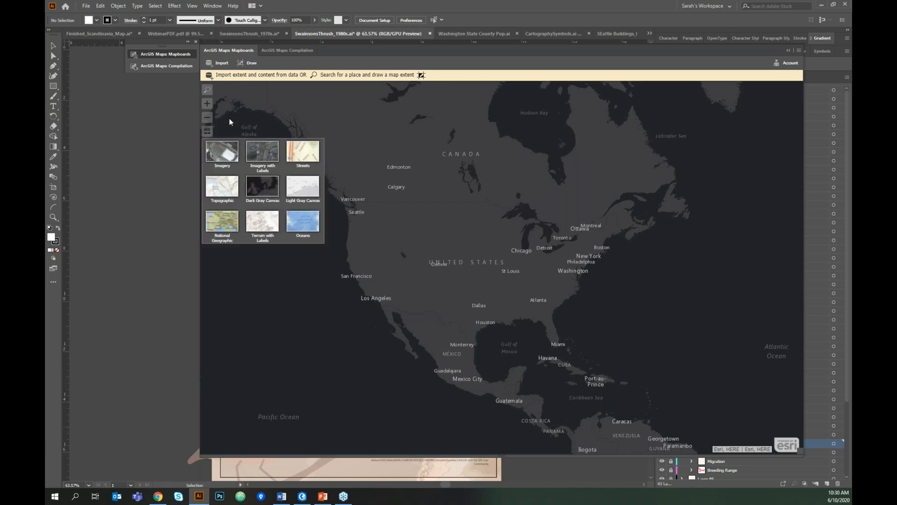
left_click(293, 156)
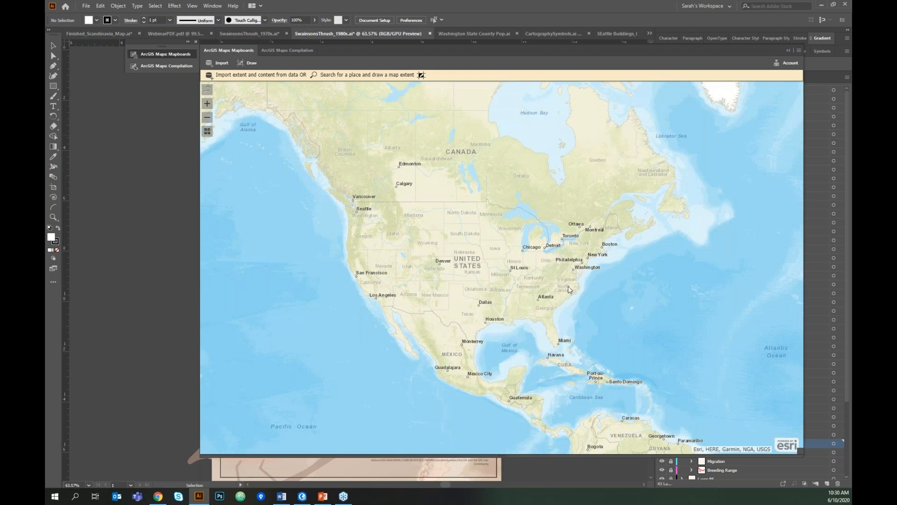
left_click(208, 131)
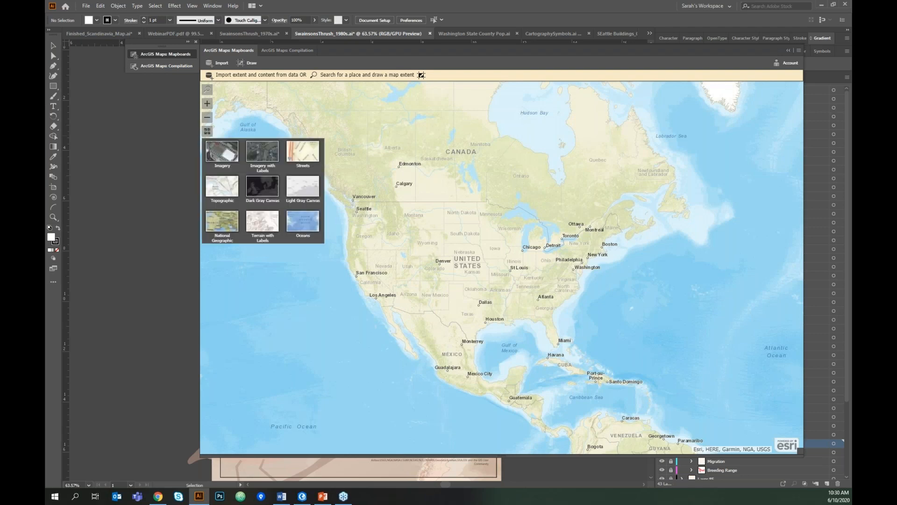
left_click_drag(431, 238, 445, 245)
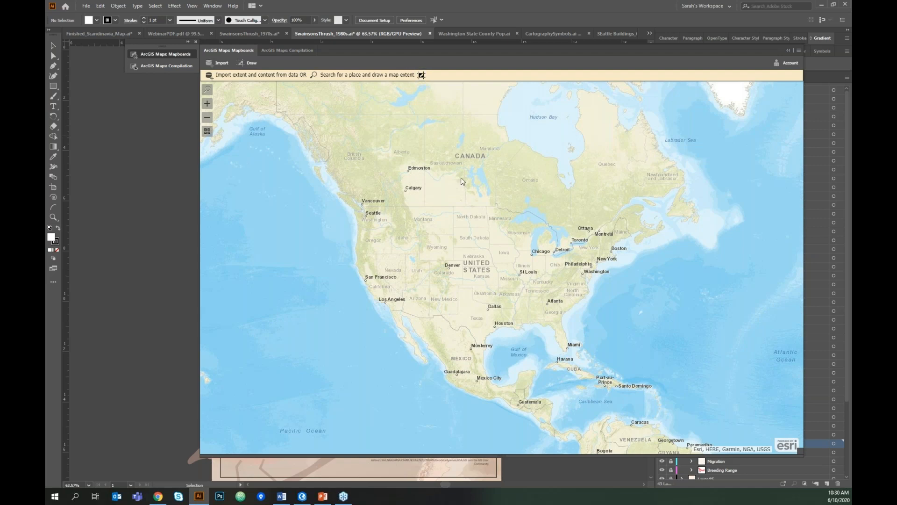
left_click(220, 63)
left_click(207, 89)
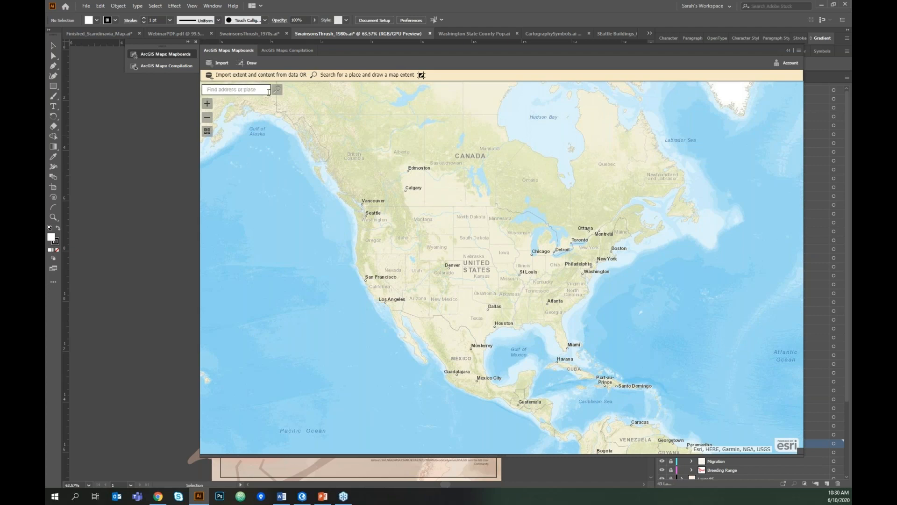
- Search 'washington state', clear the result pin, and draw a map extent around the state
type("washington state")
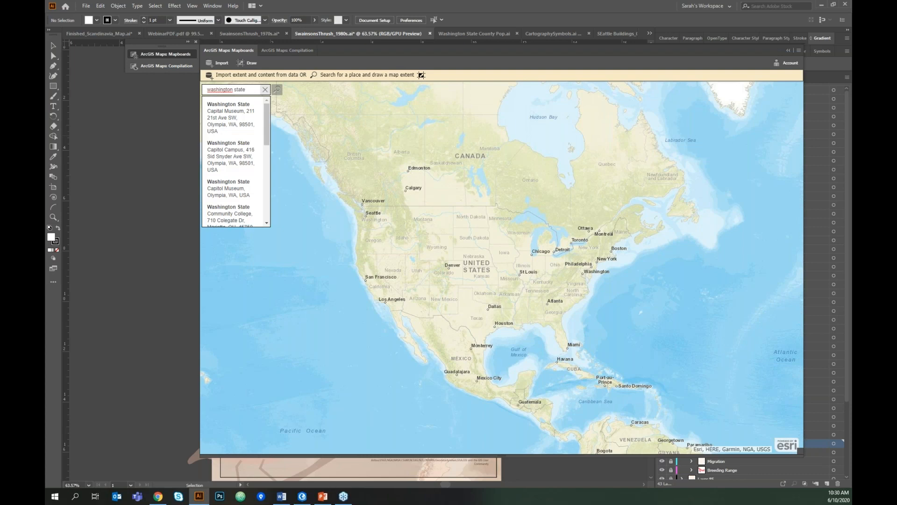
left_click(277, 90)
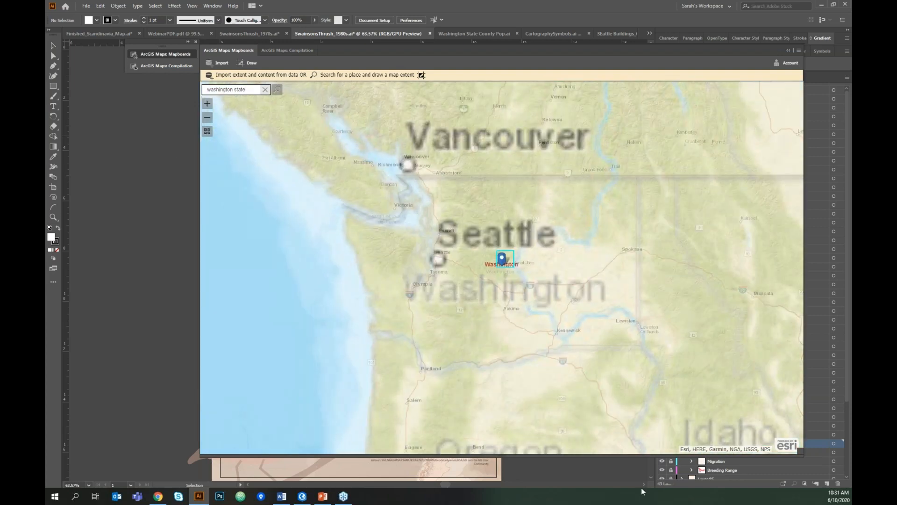
left_click(265, 91)
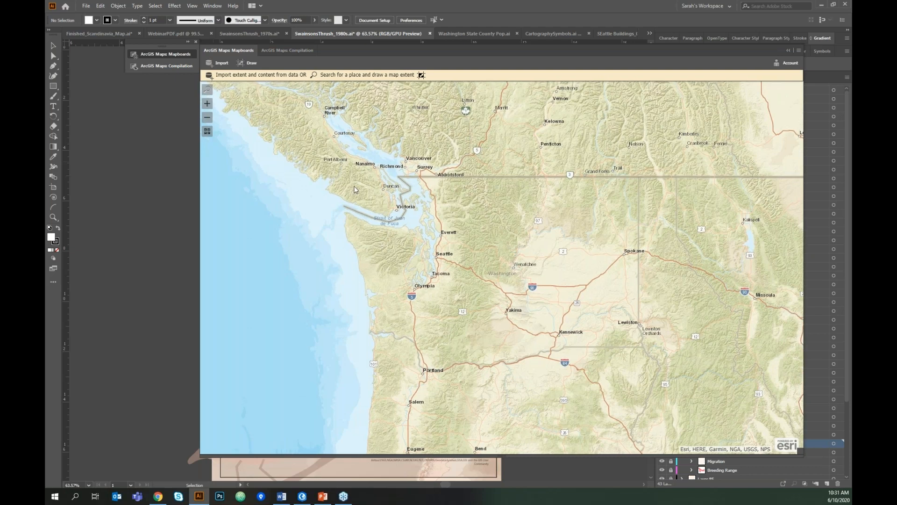
left_click(251, 65)
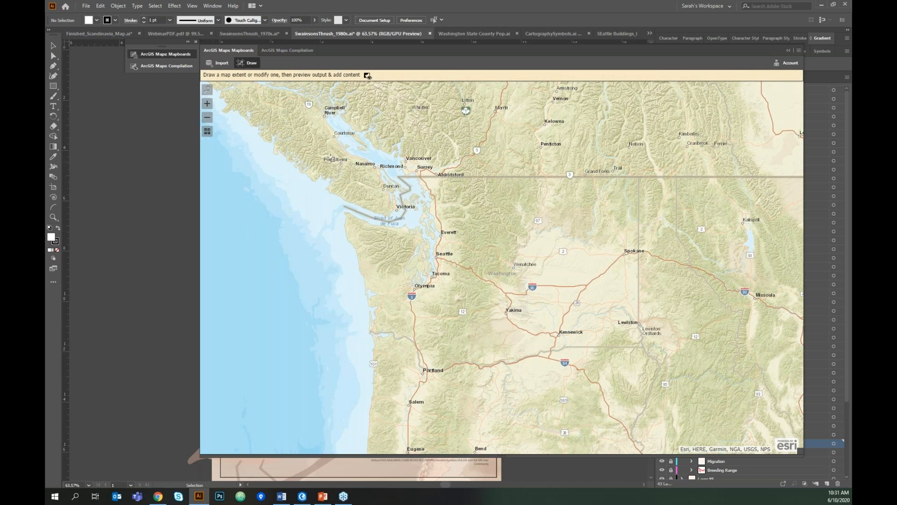
left_click_drag(330, 157, 673, 391)
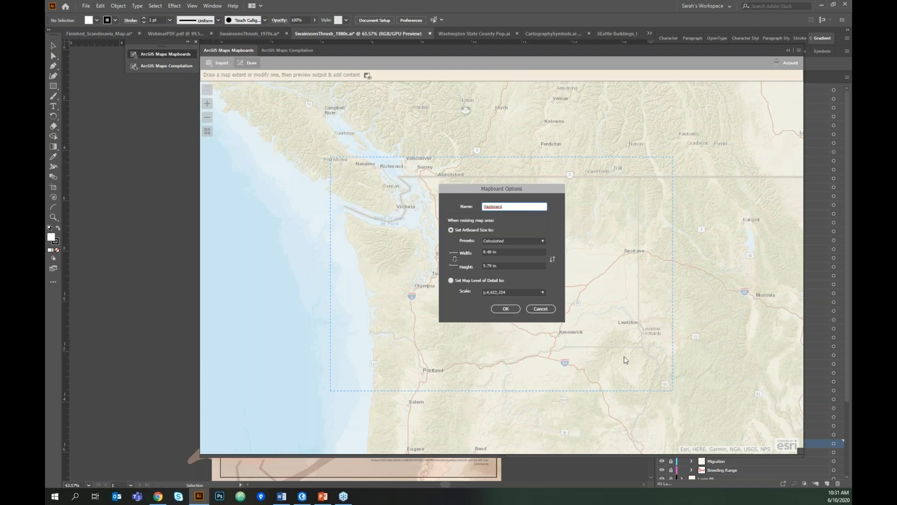
- Name the mapboard 'WashingtonStatePop'
left_click_drag(502, 207, 415, 206)
type("Washington")
key("BackSpace")
type("StatePop")
key("ctrl+a")
- Set the page to the Legal print preset in landscape orientation
left_click(543, 241)
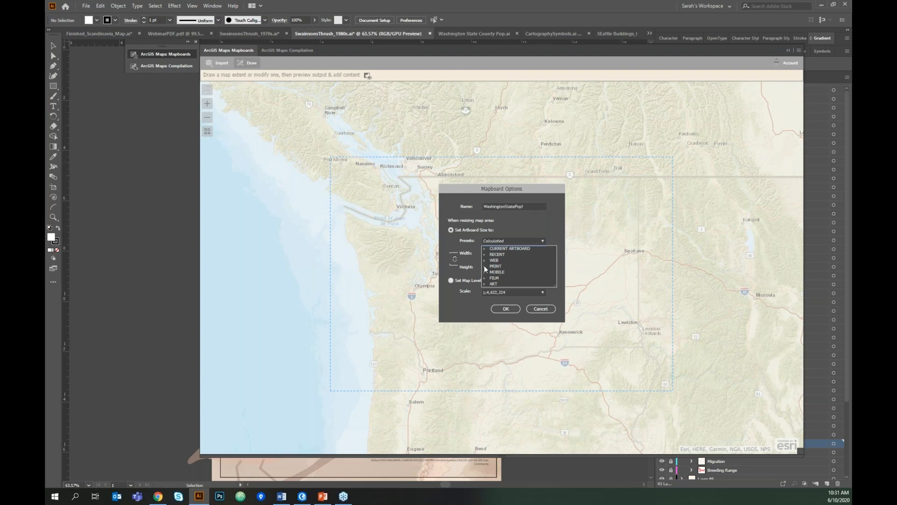
left_click(484, 266)
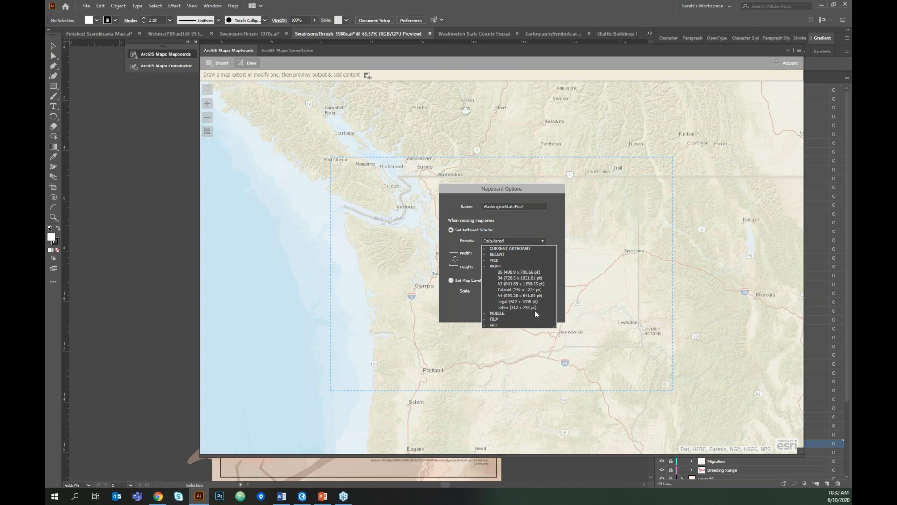
left_click(521, 305)
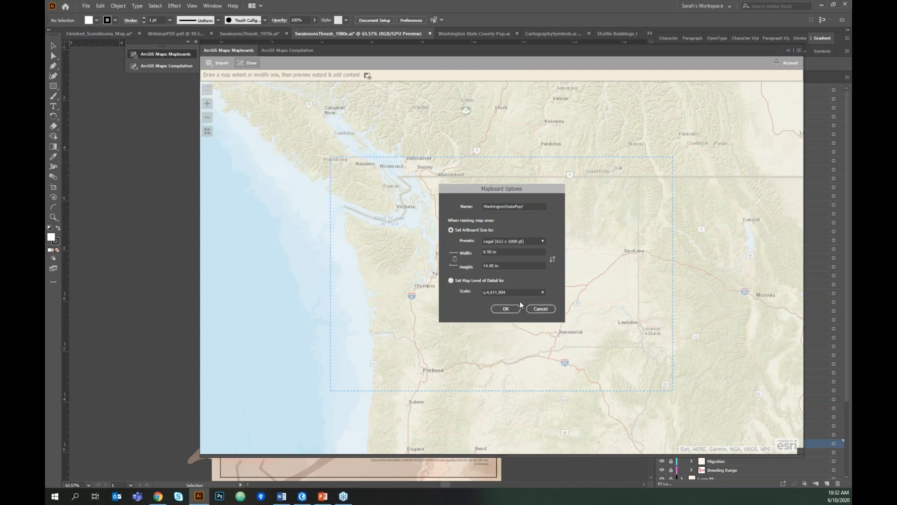
key("Tab")
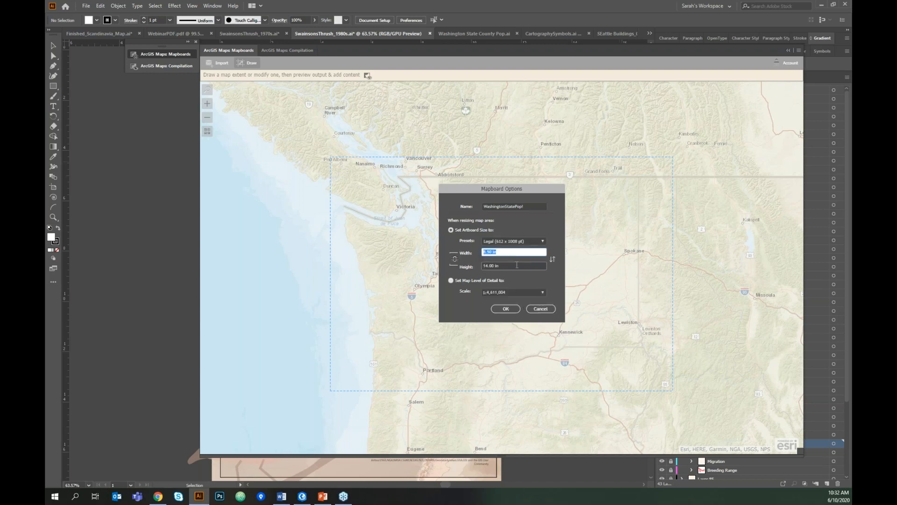
left_click(554, 262)
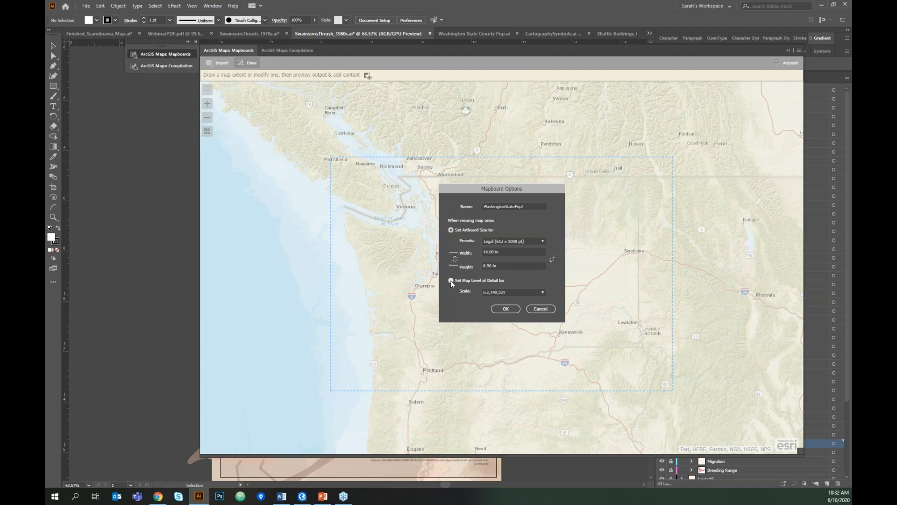
- Size the map by a 1:2,500,000 scale and confirm the mapboard settings
left_click(528, 293)
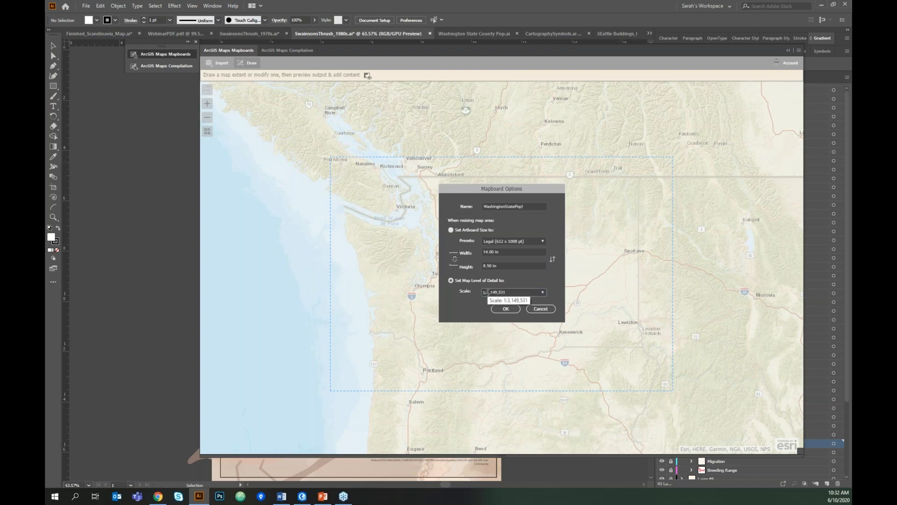
double_click(498, 291)
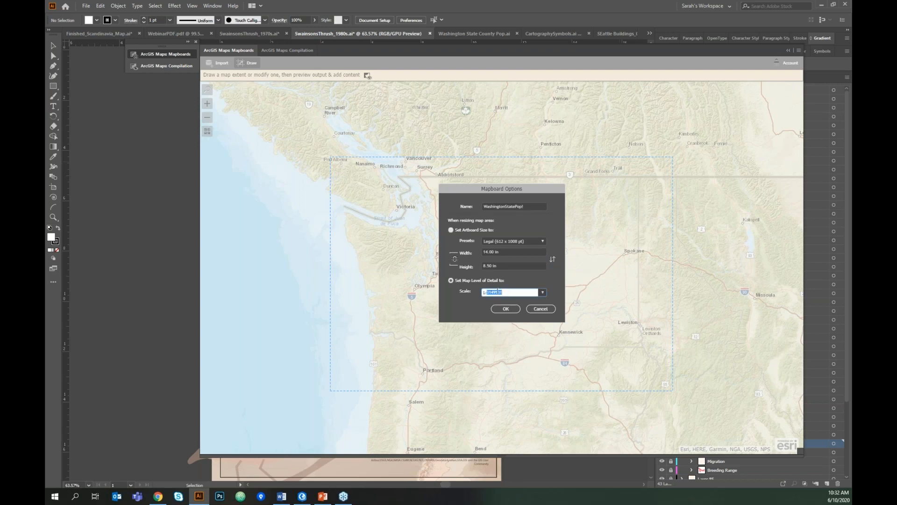
left_click(543, 292)
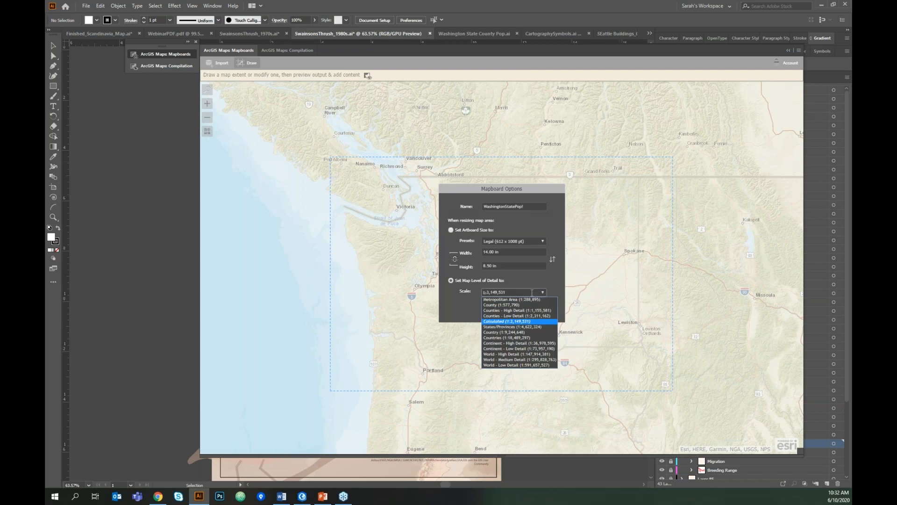
left_click(508, 293)
double_click(512, 292)
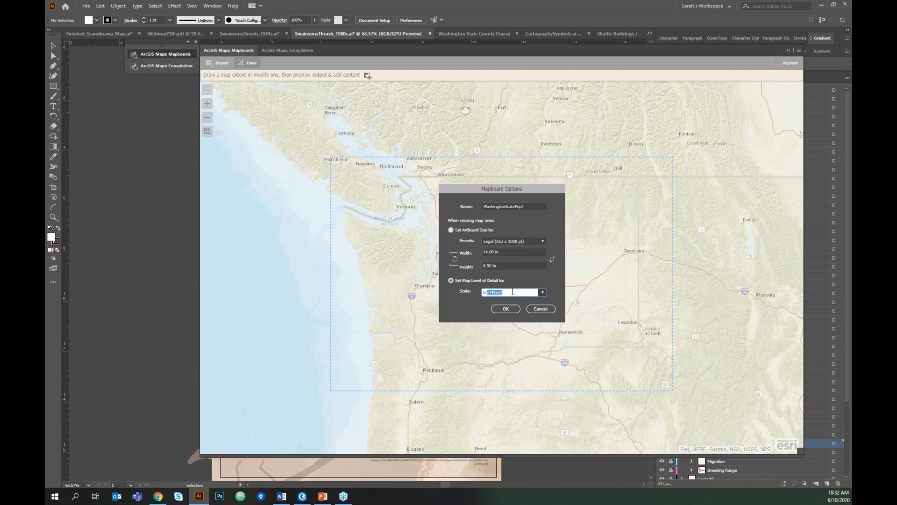
type("2")
type("5000000")
key("Return")
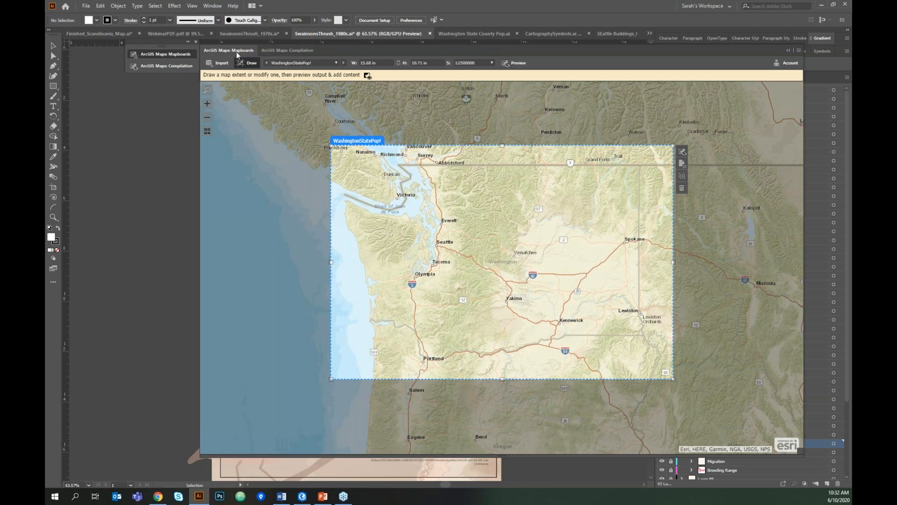
- Nudge and resize the extent to 15.49 × 10.17 in, then preview it for compilation
mouse_move(377, 142)
left_mouse_down()
mouse_move(360, 137)
mouse_move(366, 149)
mouse_move(369, 138)
mouse_move(375, 143)
left_mouse_up()
left_click_drag(673, 381, 669, 374)
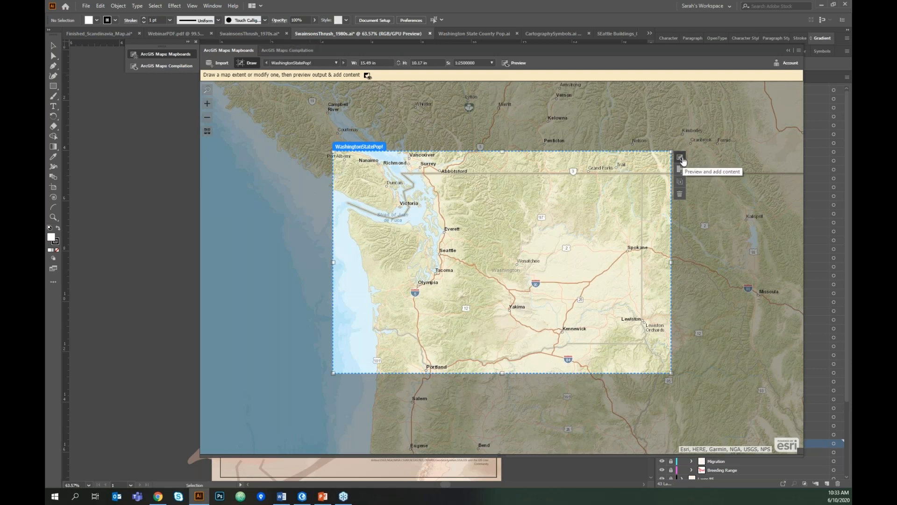
left_click(520, 66)
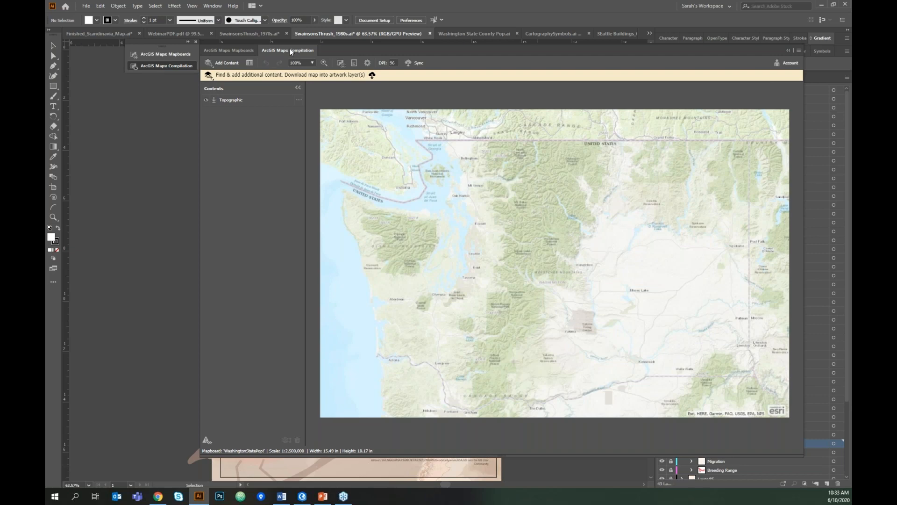
- Switch to the Mapboards view, zoom into Seattle, then back out to Puget Sound
left_click(228, 50)
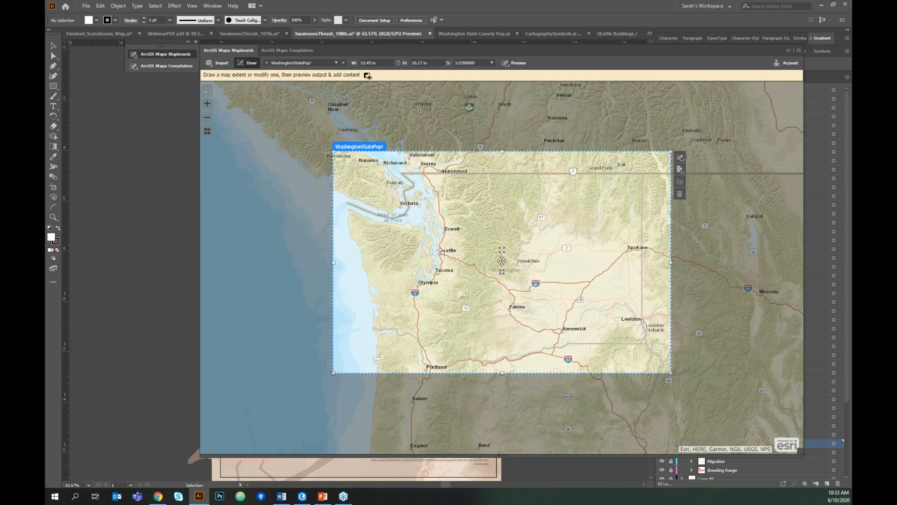
scroll(441, 251, "up", 10)
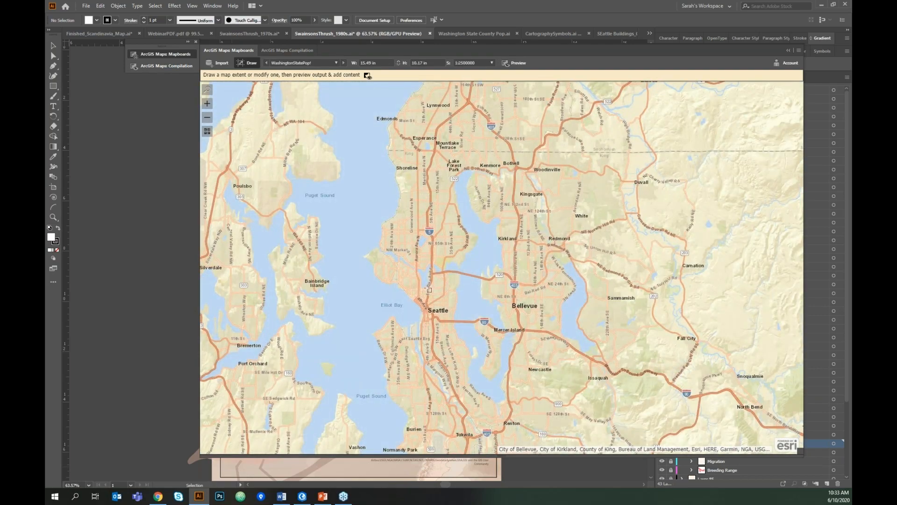
scroll(433, 299, "up", 2)
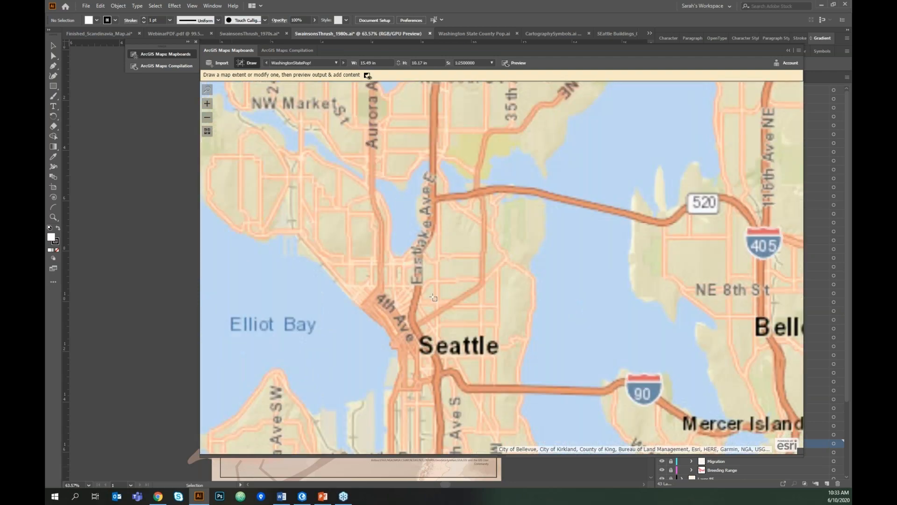
scroll(434, 297, "up", 2)
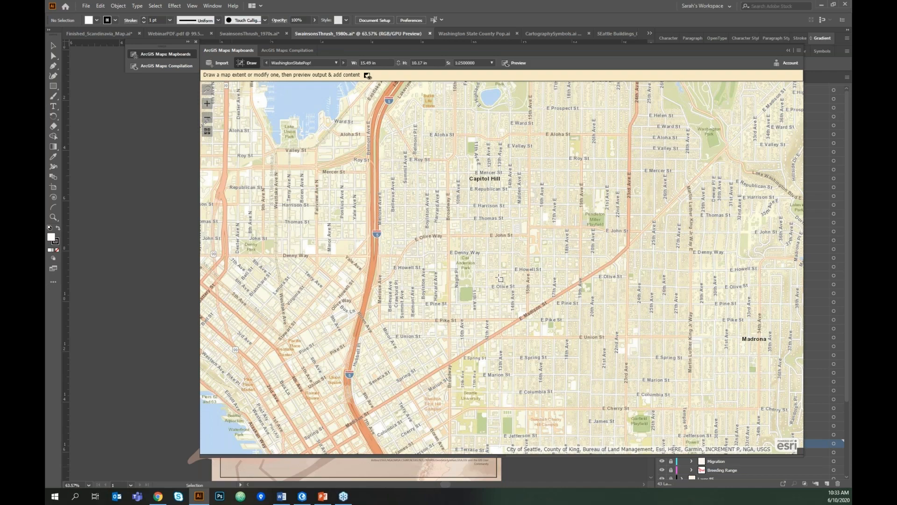
scroll(499, 278, "down", 5)
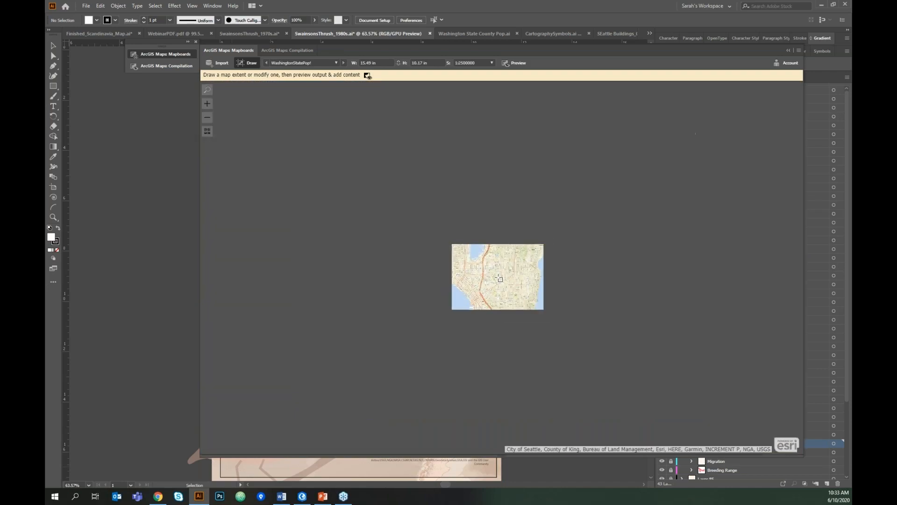
scroll(499, 278, "down", 4)
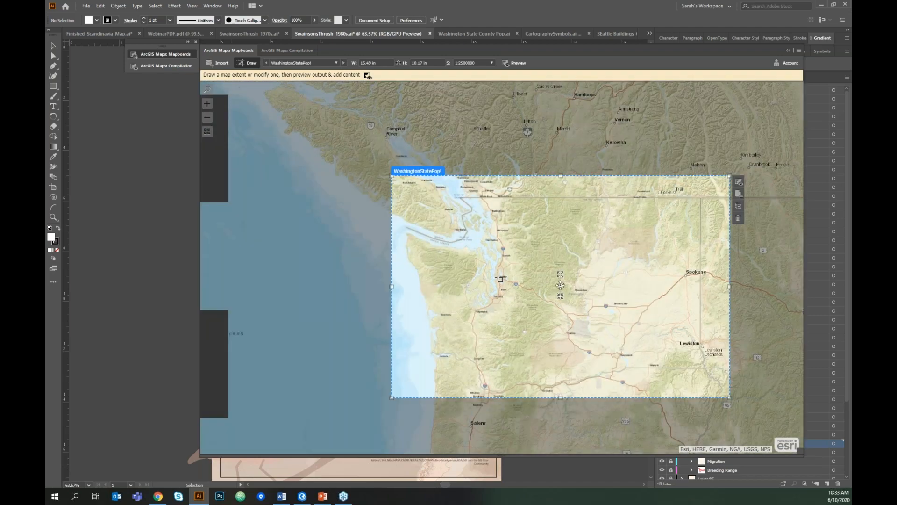
- Return to the Compilation view, zoom into Seattle, fit the mapboard, and list Add Content options
left_click(287, 50)
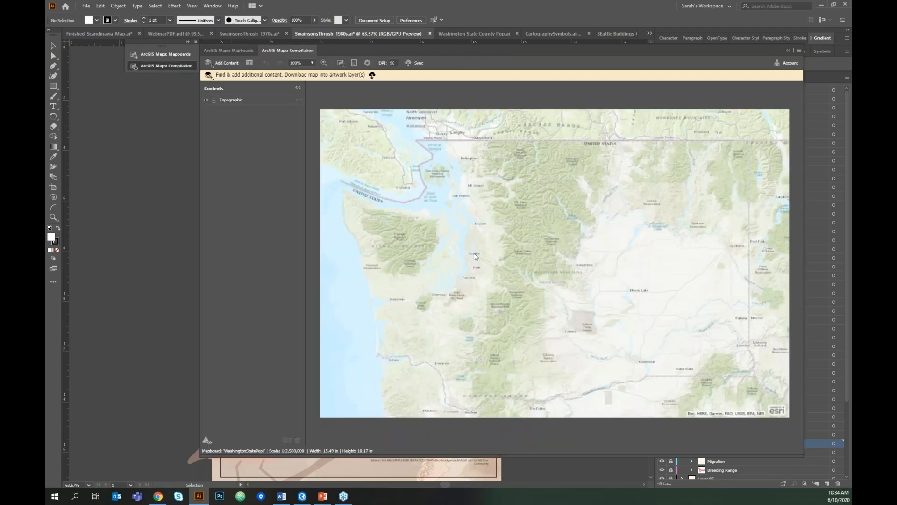
left_click_drag(467, 248, 487, 267)
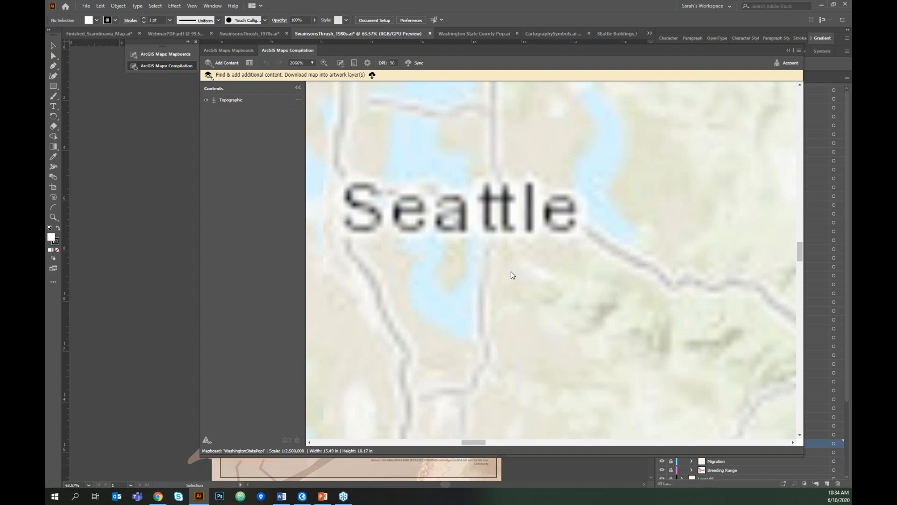
key("ctrl+0")
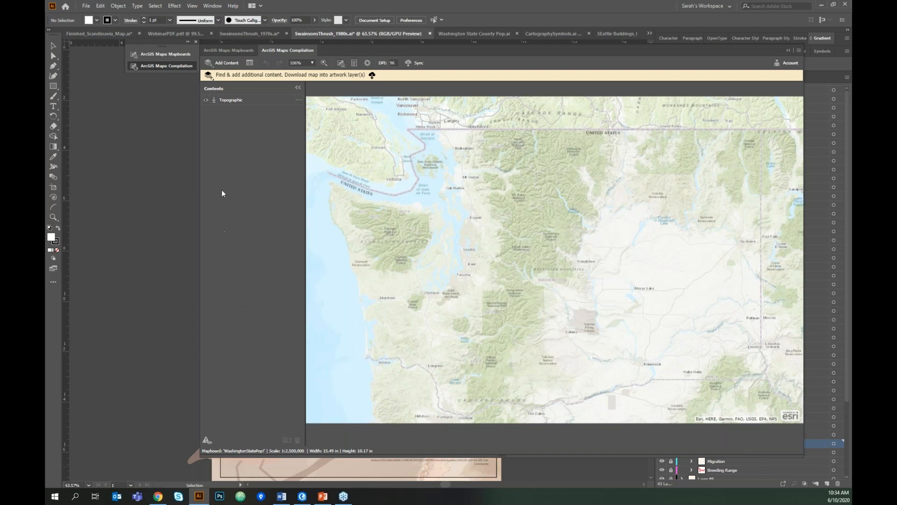
left_click(229, 64)
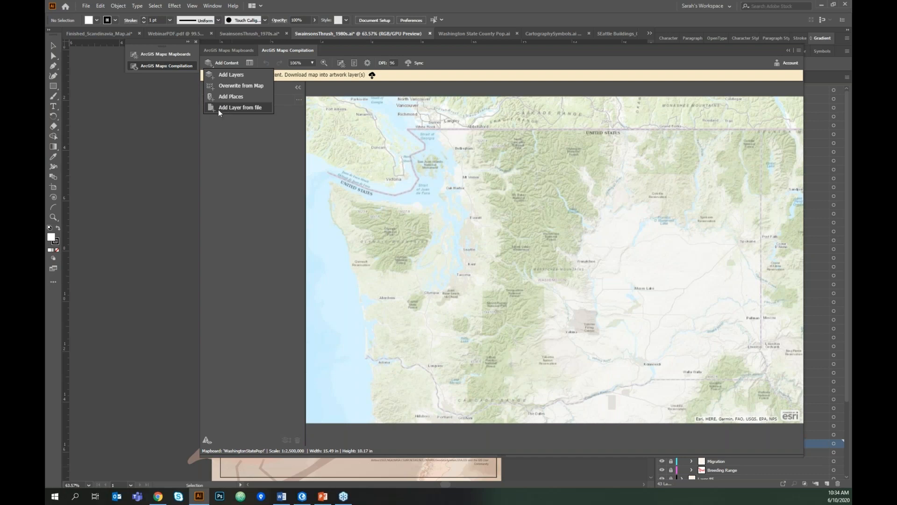
left_click(220, 109)
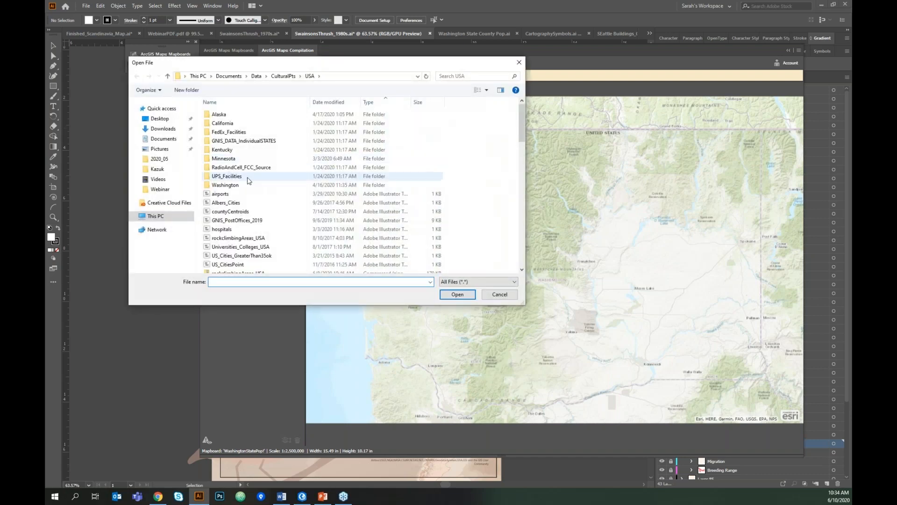
left_click_drag(520, 111, 516, 145)
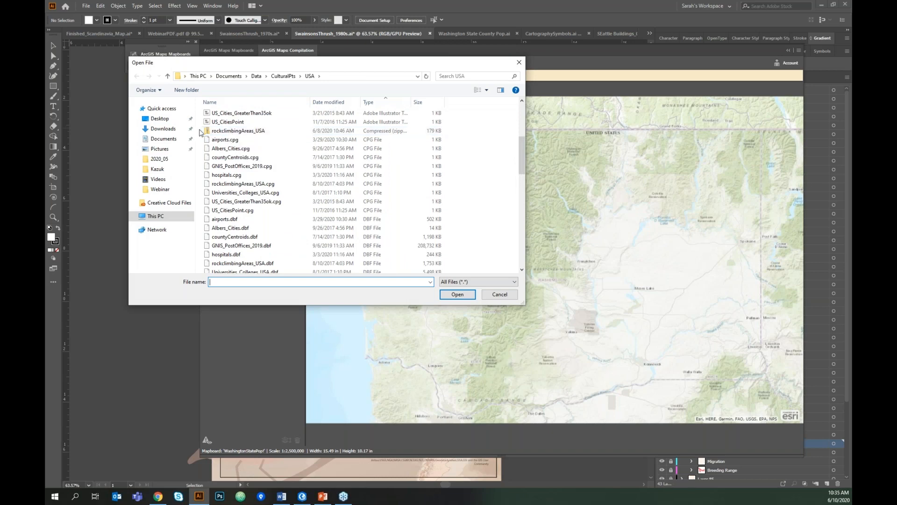
left_click(228, 134)
left_click(457, 294)
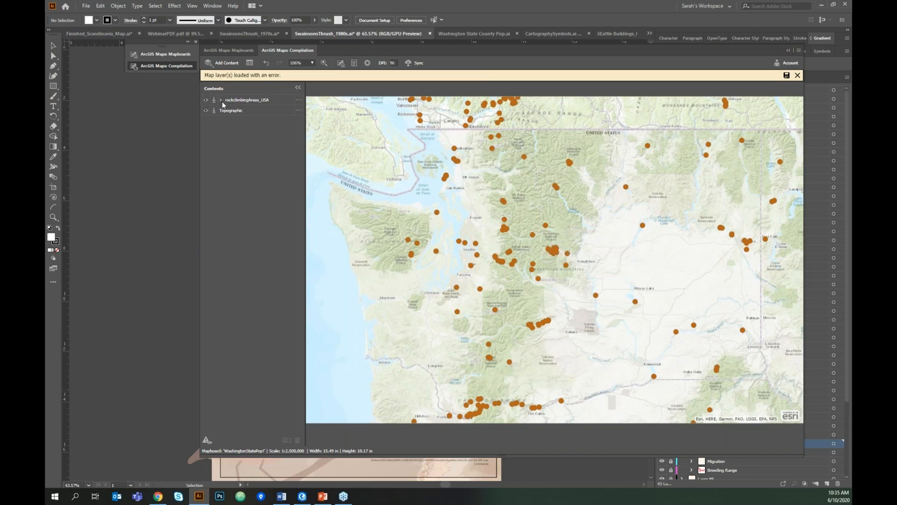
left_click(299, 100)
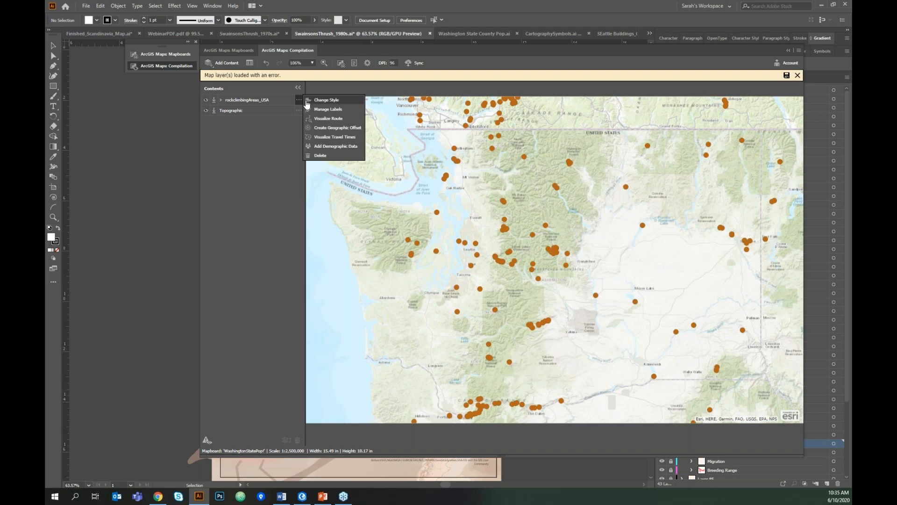
left_click(337, 111)
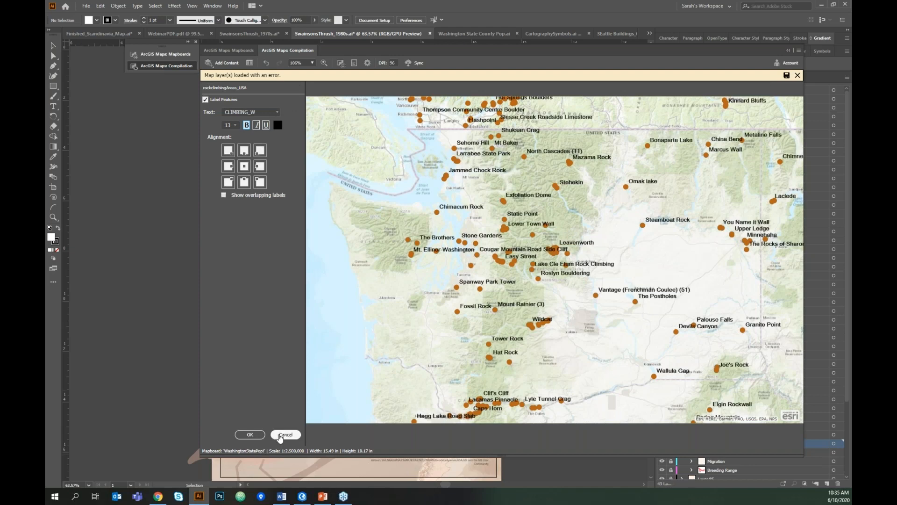
left_click(280, 435)
left_click(297, 101)
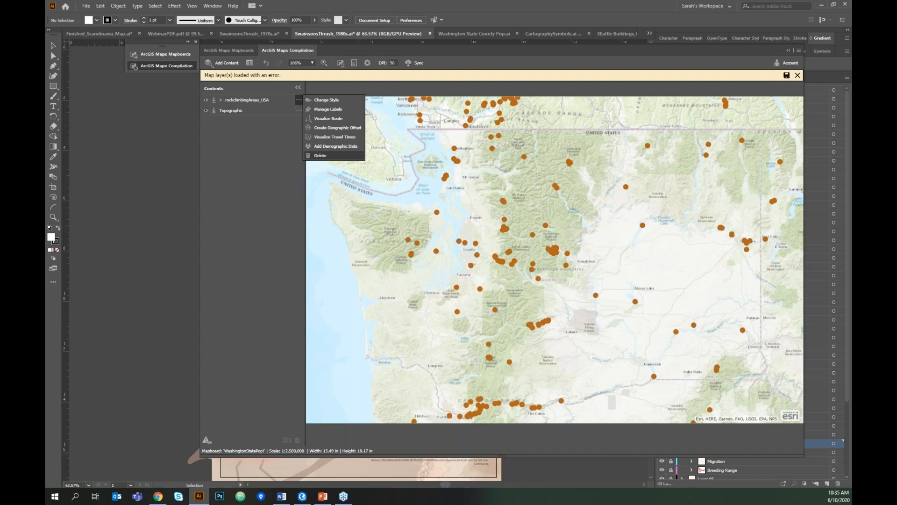
left_click(323, 155)
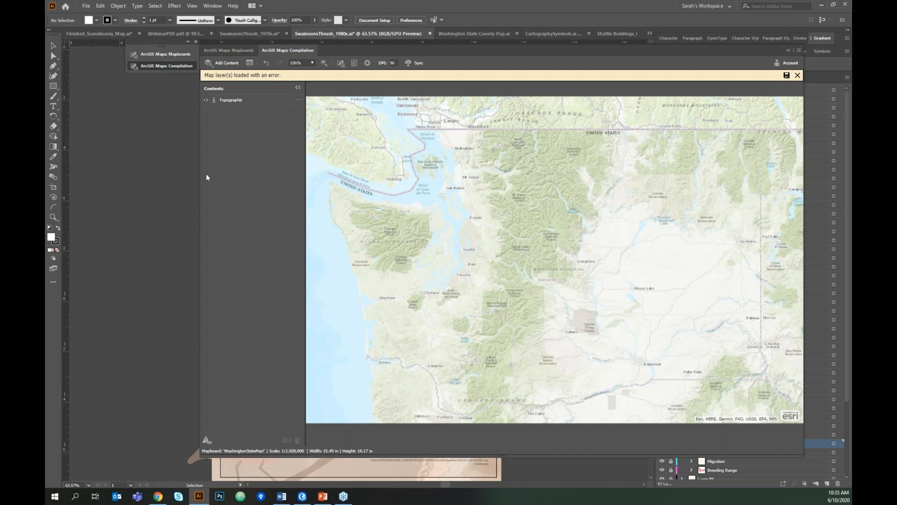
- Open Add Layers, move it right, and browse the USGS collection in Maps for Creative Cloud
left_click(224, 62)
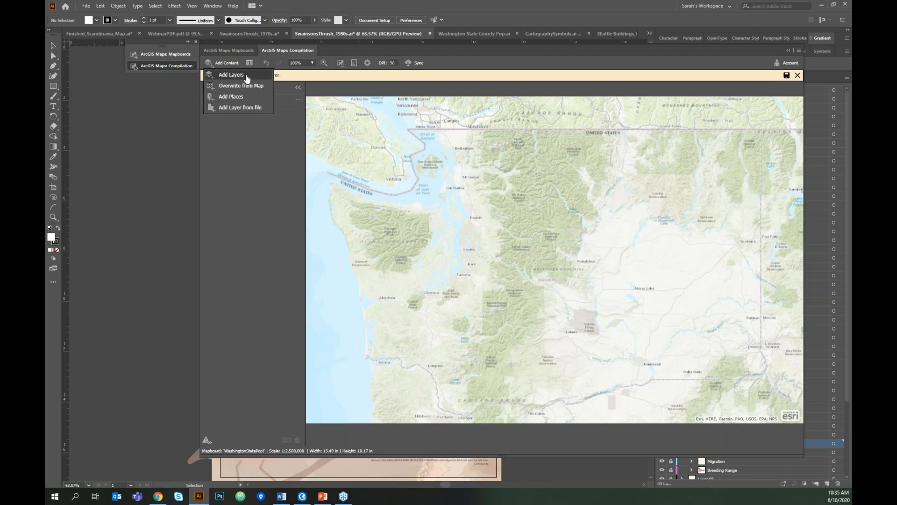
left_click(247, 78)
left_click_drag(543, 94, 613, 94)
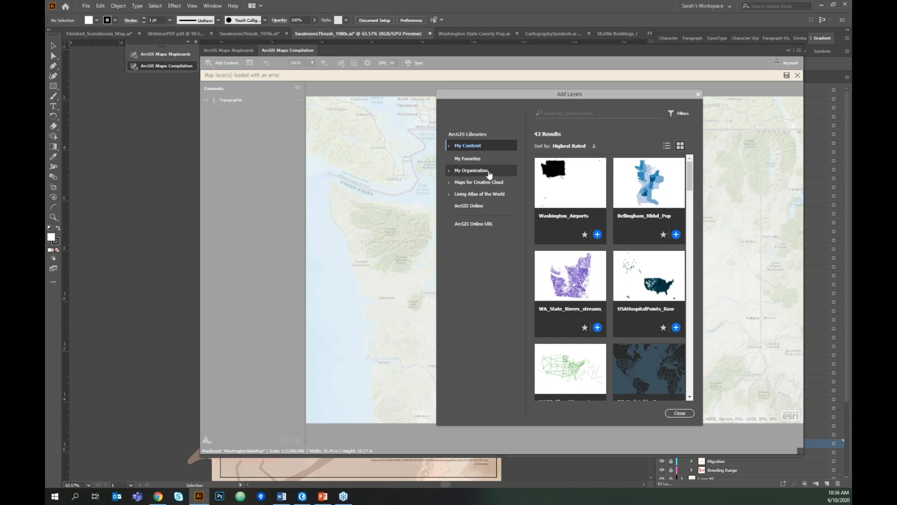
left_click(451, 183)
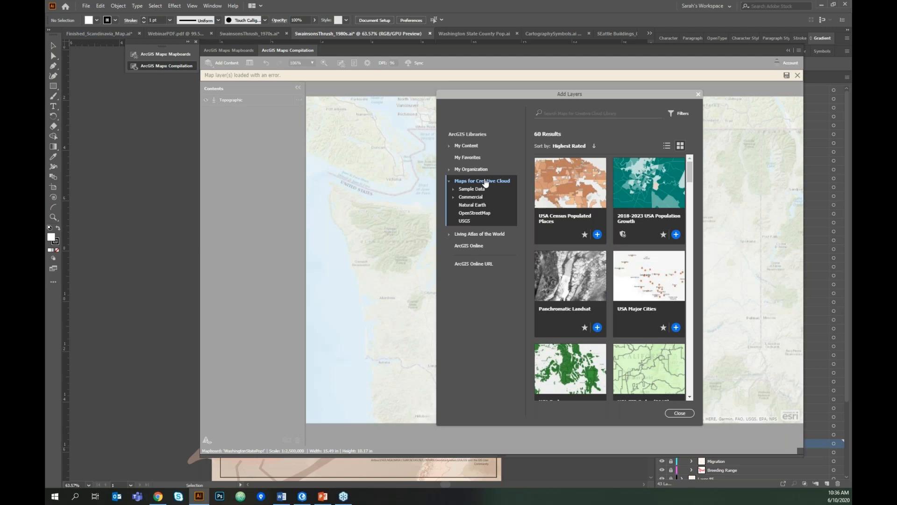
left_click(465, 222)
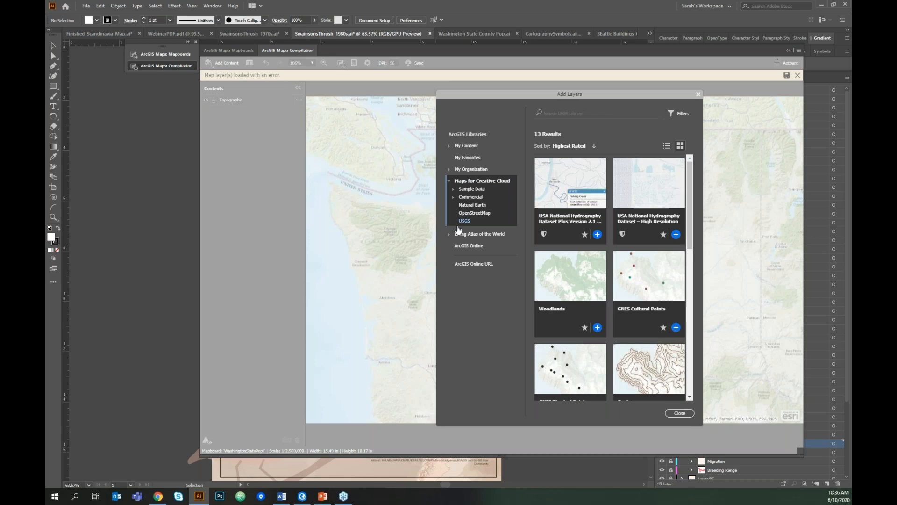
mouse_move(690, 172)
left_mouse_down()
mouse_move(686, 321)
mouse_move(692, 182)
left_mouse_up()
left_click_drag(690, 175, 691, 201)
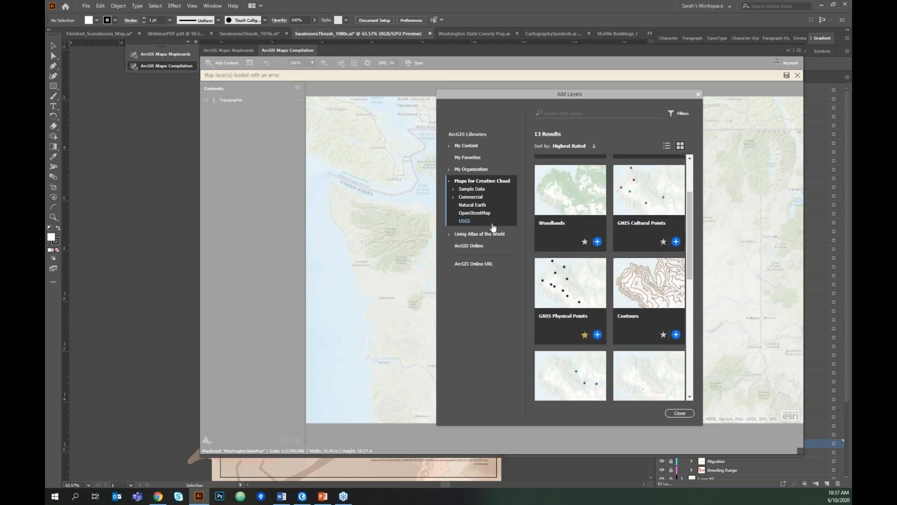
- Browse the Natural Earth and OpenStreetMap layers, then collapse Maps for Creative Cloud
left_click(477, 206)
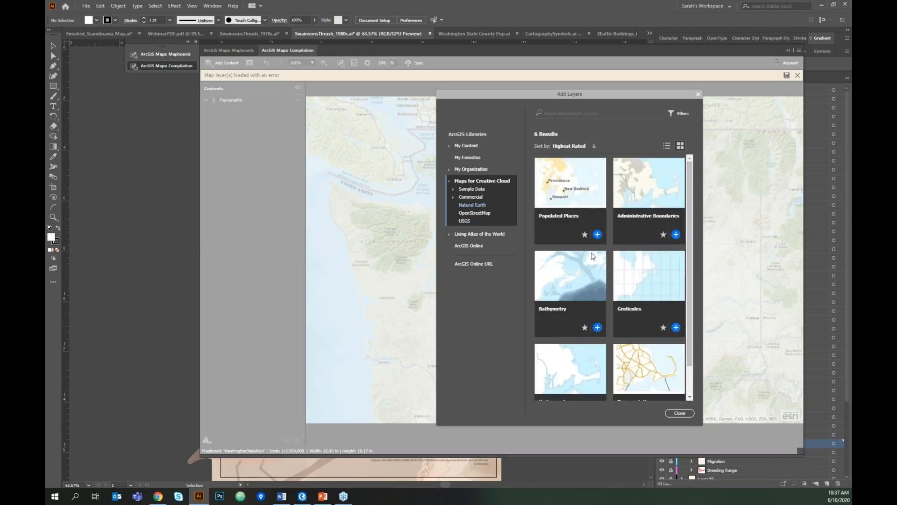
mouse_move(688, 168)
left_mouse_down()
mouse_move(692, 228)
mouse_move(691, 183)
left_mouse_up()
left_click(478, 214)
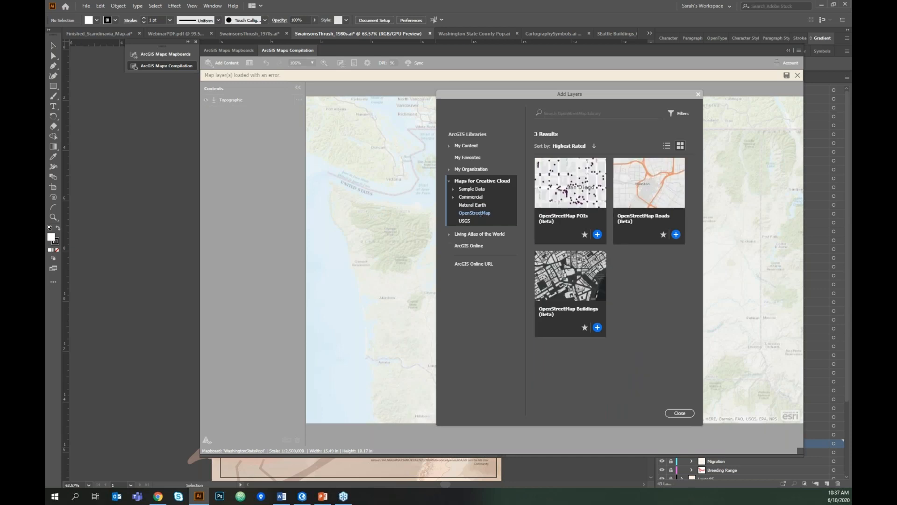
left_click(451, 184)
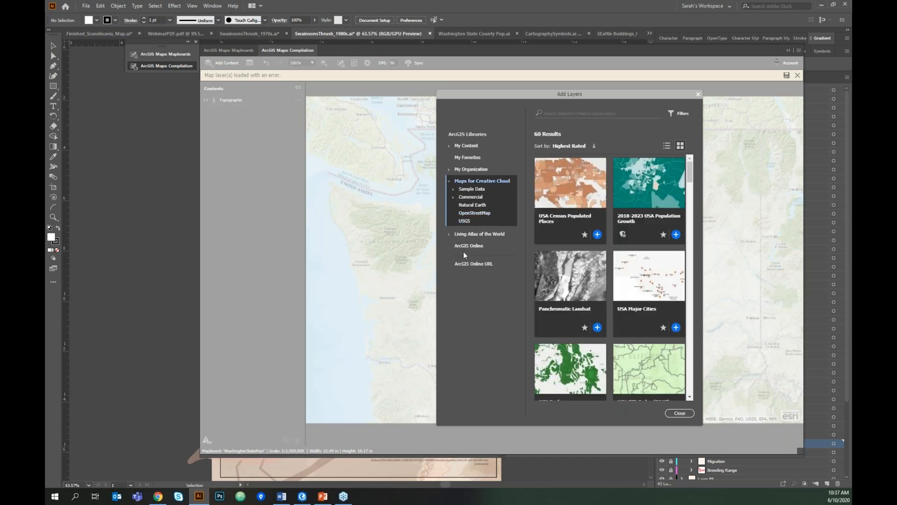
left_click(452, 183)
- Browse Living Atlas of the World, then the ArcGIS Online layer listing and its search field
left_click(512, 197)
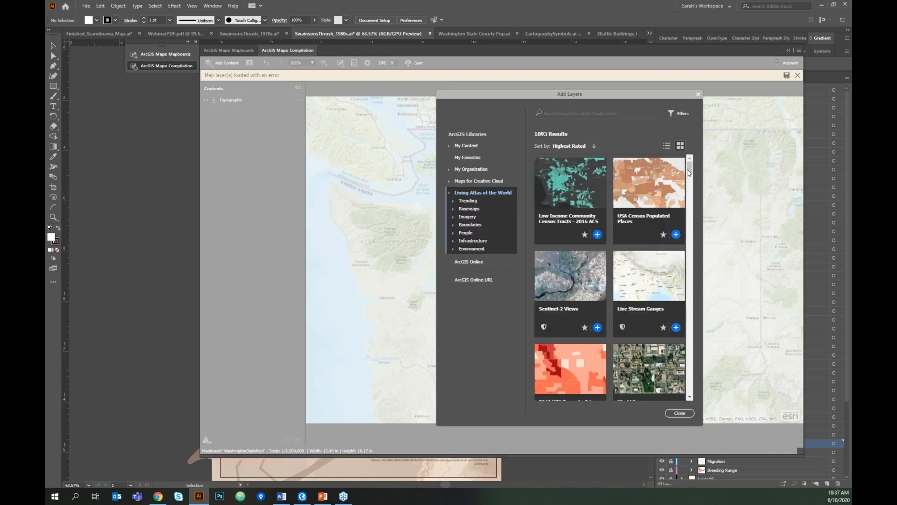
left_click(492, 262)
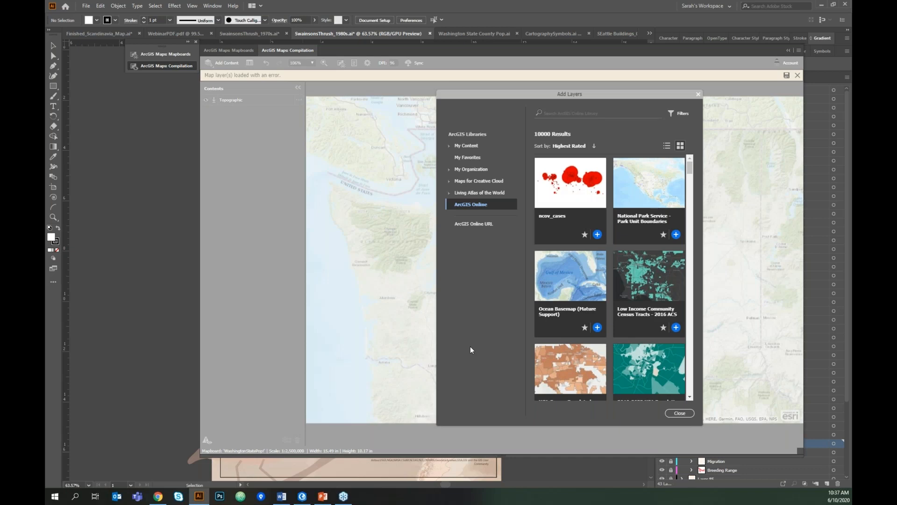
left_click(601, 114)
scroll(692, 168, "down", 1)
mouse_move(691, 171)
left_mouse_down()
mouse_move(689, 247)
mouse_move(688, 165)
left_mouse_up()
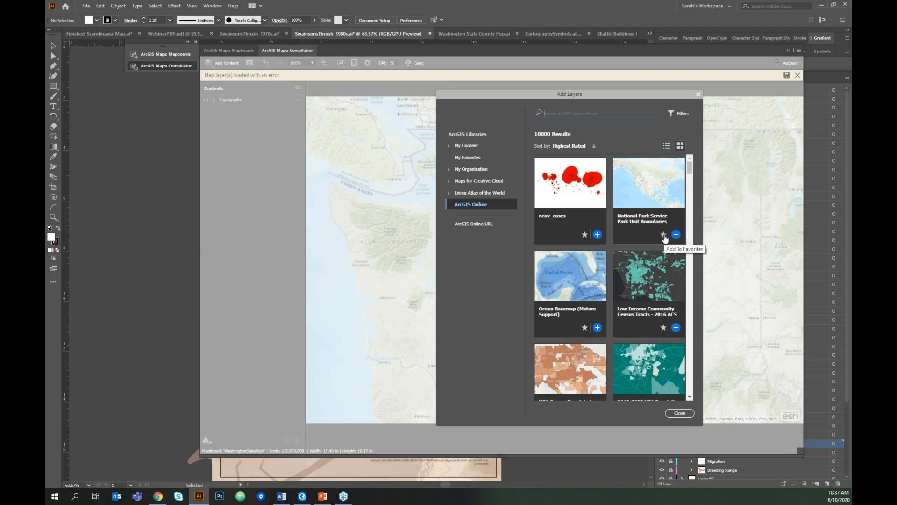
- Add World Administrative Divisions from the favourites, close the browser, and open that layer's options
left_click(487, 159)
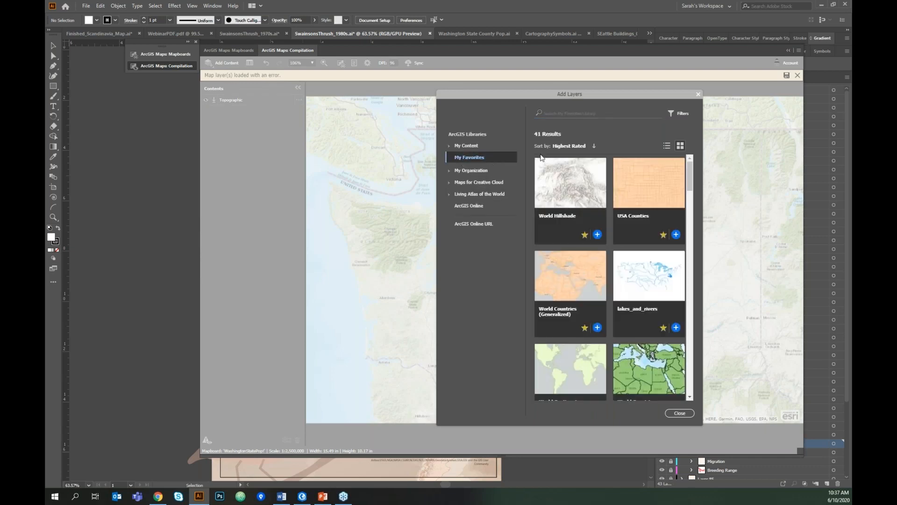
left_click_drag(691, 175, 690, 378)
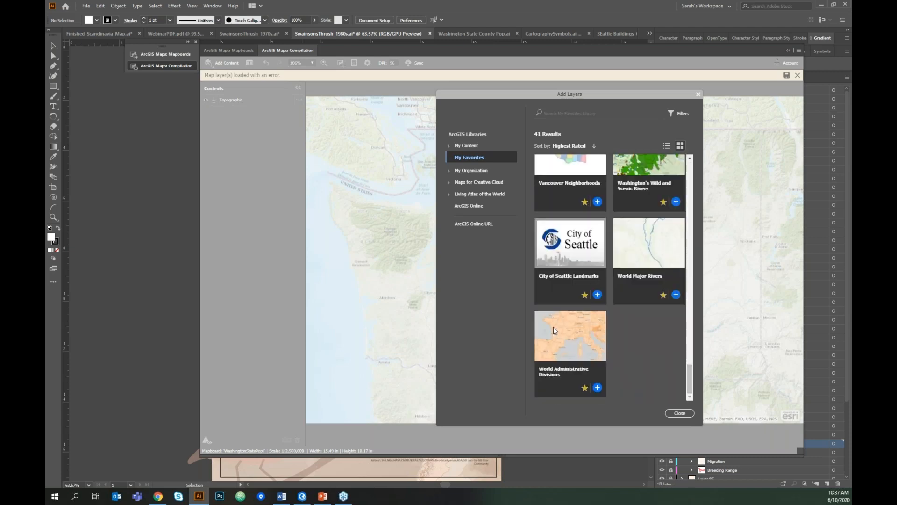
left_click(597, 388)
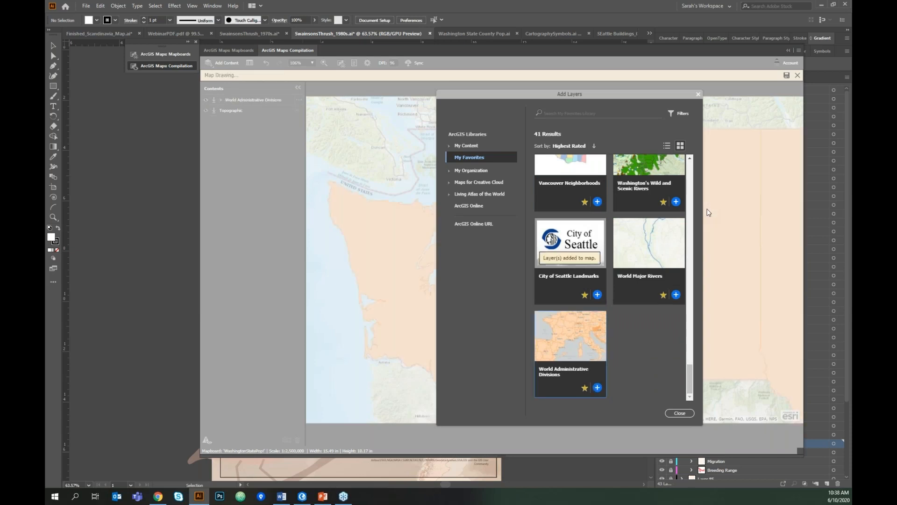
left_click(698, 95)
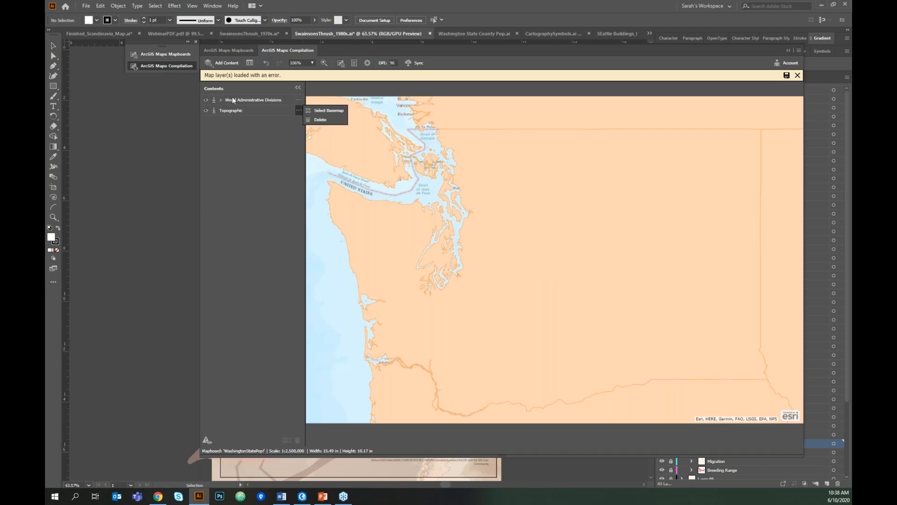
left_click(299, 100)
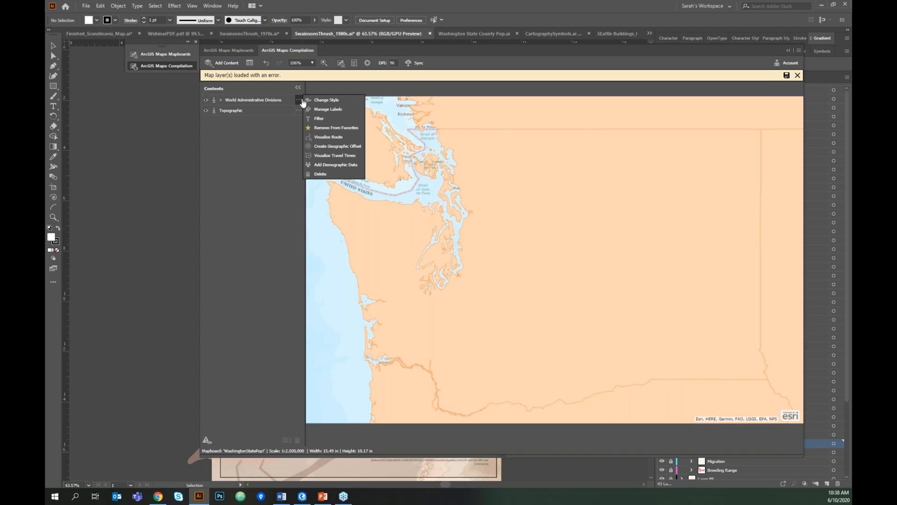
- Restyle the World Administrative Divisions symbol with #EBEBEB fill and a #D6D6D6 grey outline
left_click(334, 103)
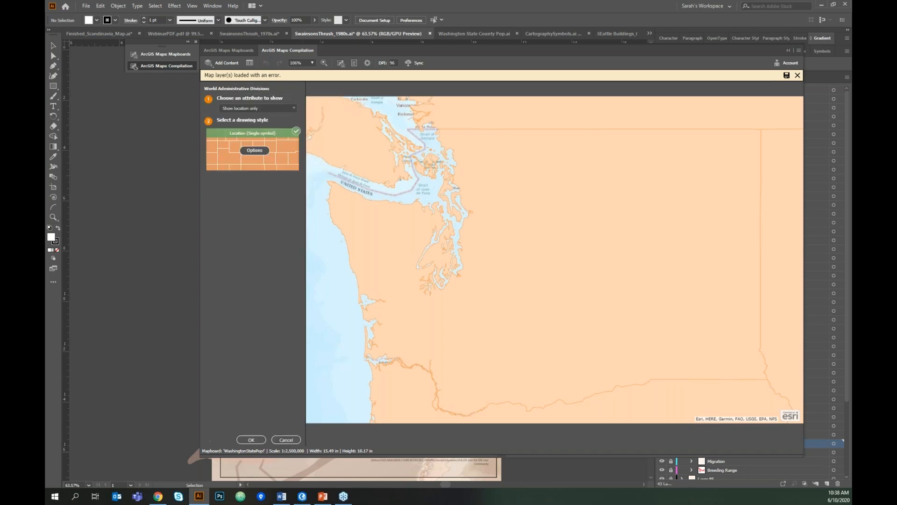
left_click(255, 150)
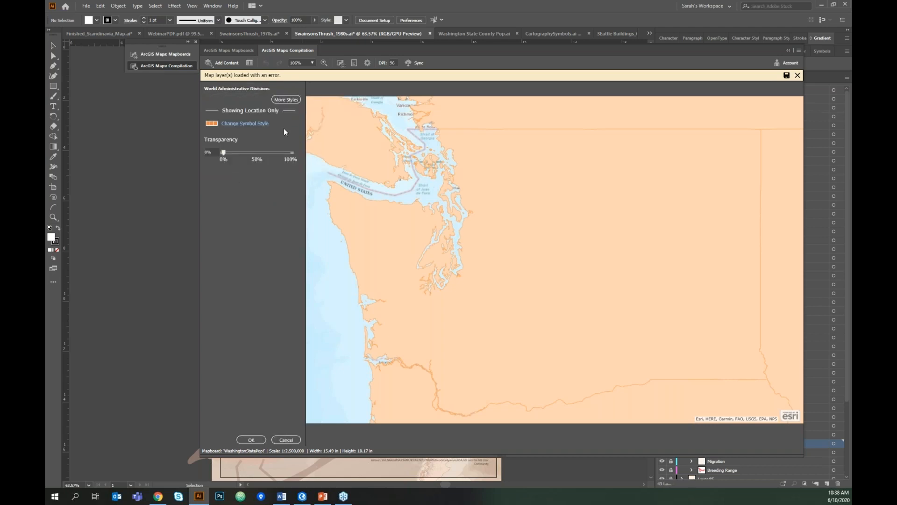
left_click(286, 440)
left_click(300, 101)
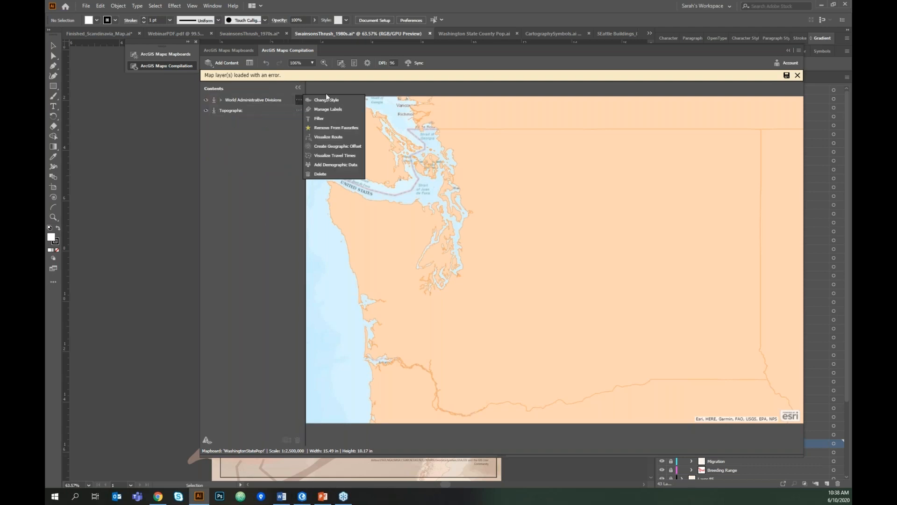
left_click(339, 101)
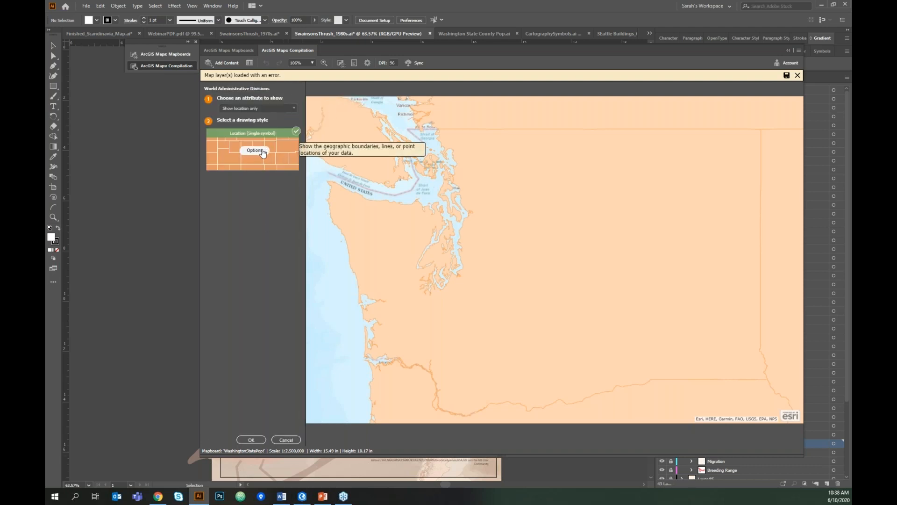
left_click(260, 153)
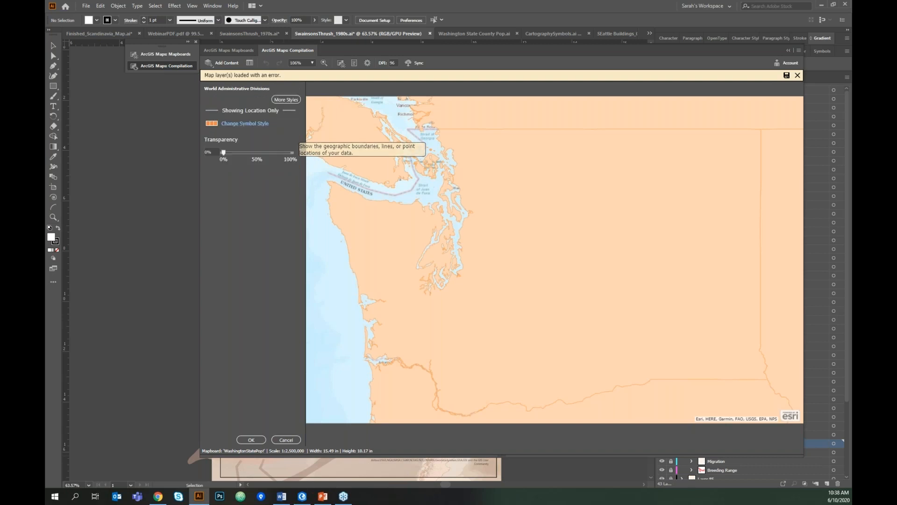
left_click(250, 124)
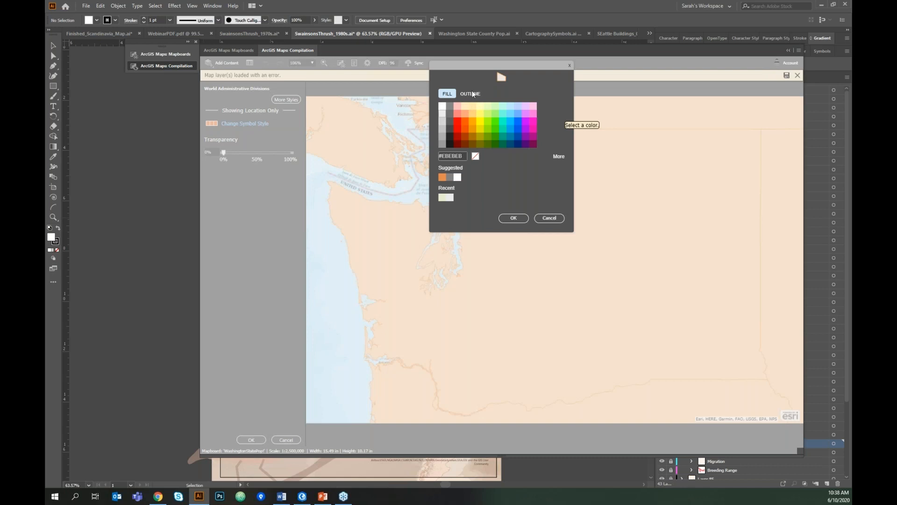
left_click(470, 94)
left_click(442, 123)
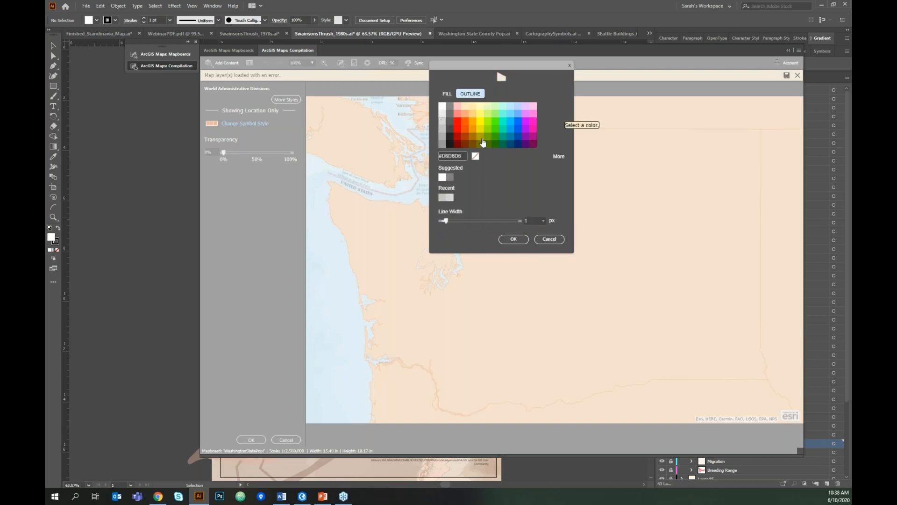
left_click(522, 240)
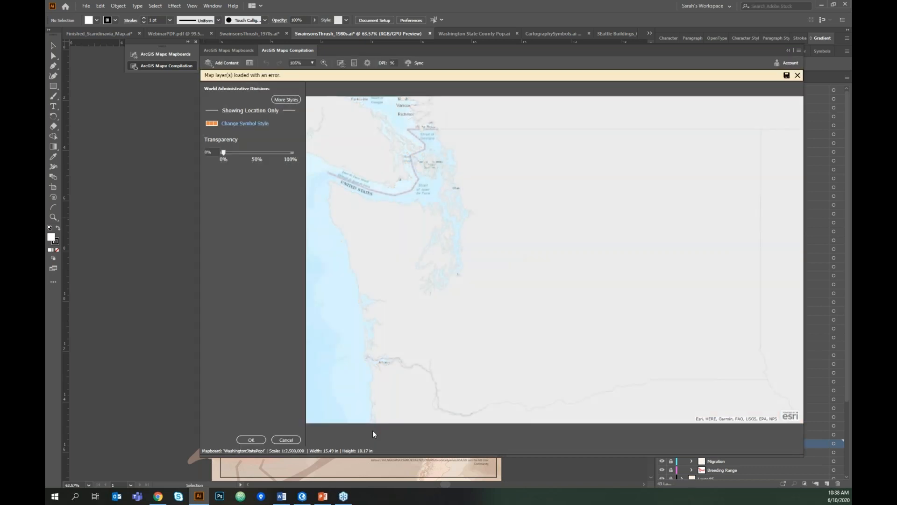
left_click(251, 440)
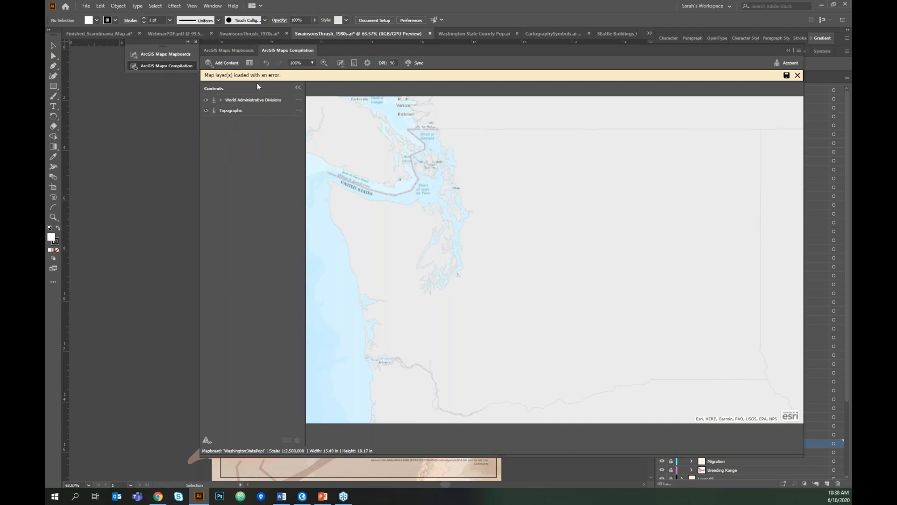
left_click(298, 110)
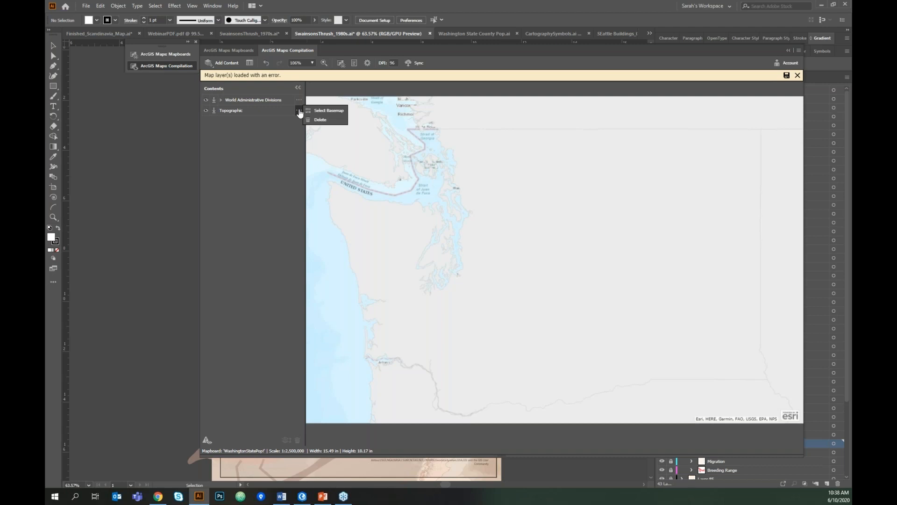
- Hide the administrative divisions to preview Topographic, then open its Select Basemap gallery
left_click(346, 382)
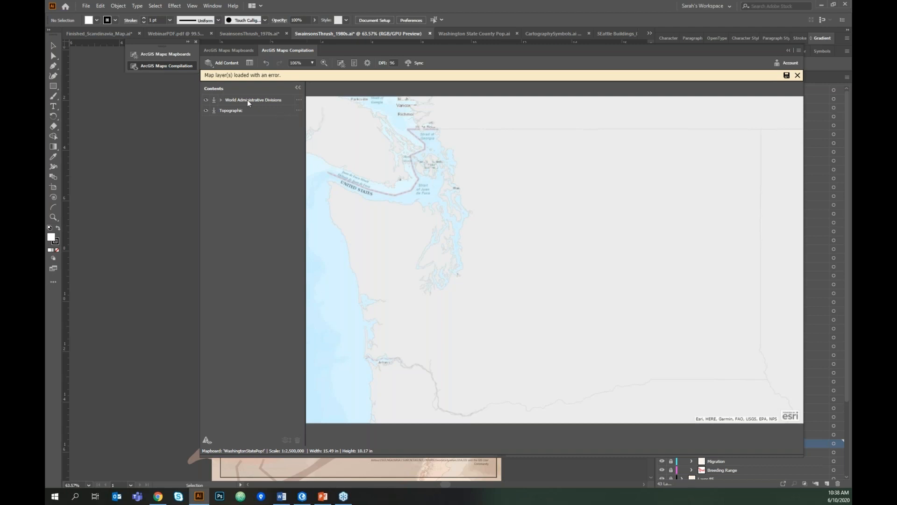
left_click(206, 100)
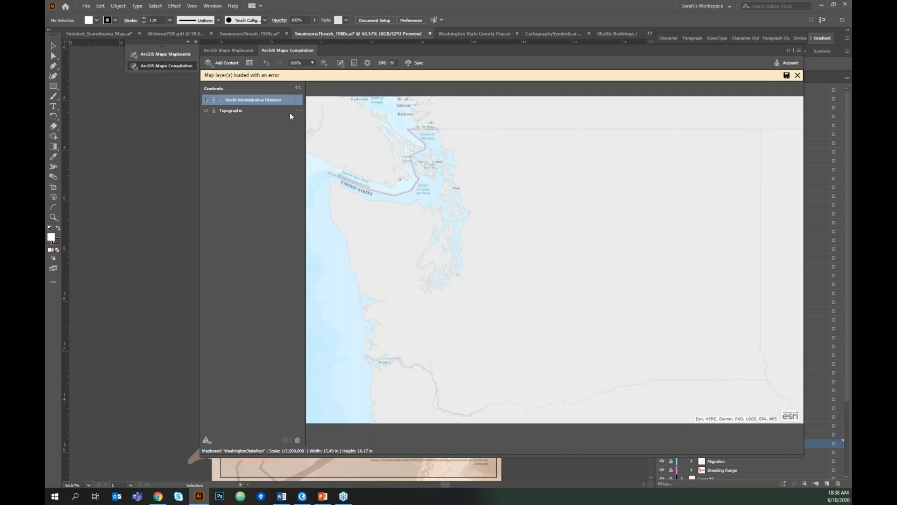
left_click(299, 110)
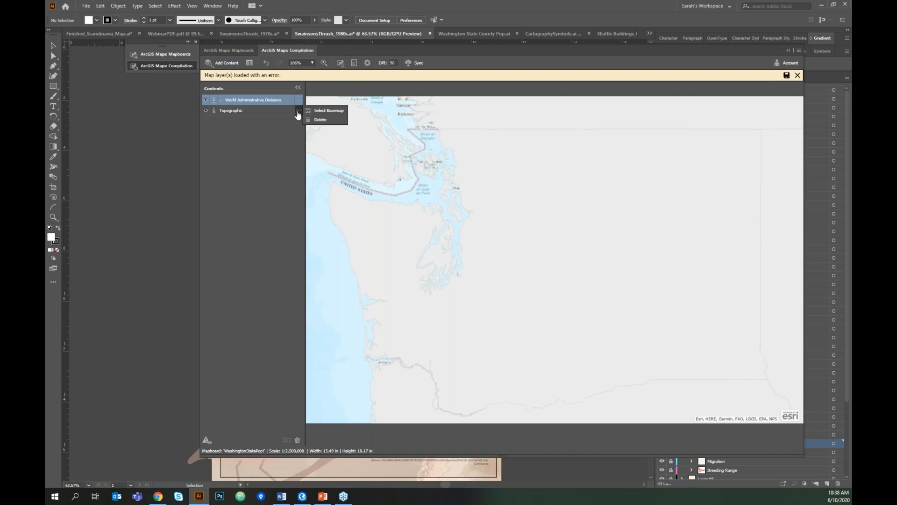
left_click(336, 111)
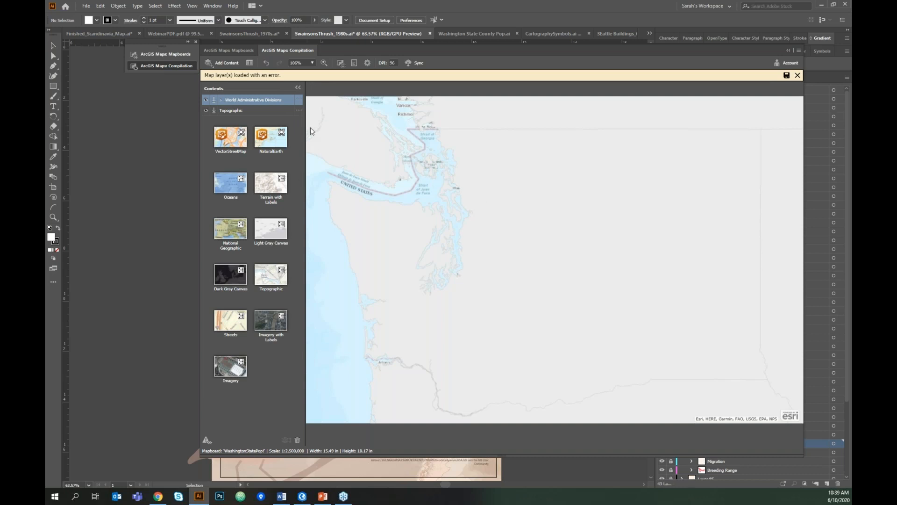
left_click(299, 110)
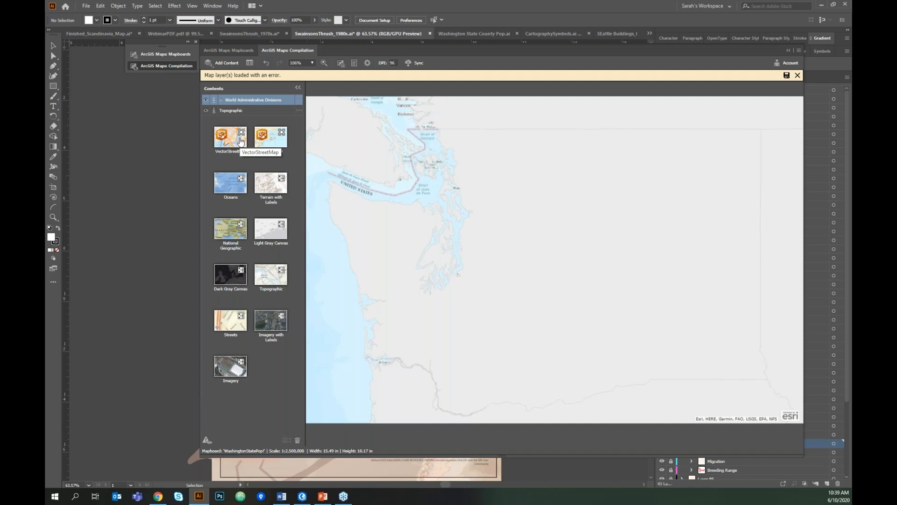
- Switch to the Esri blog article in Chrome and scroll down to its Seattle example map
left_click(158, 496)
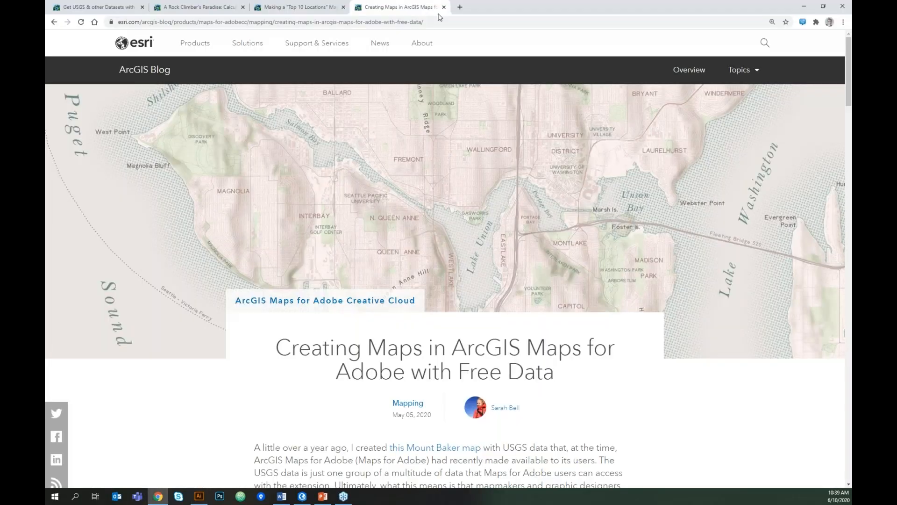
scroll(457, 356, "down", 6)
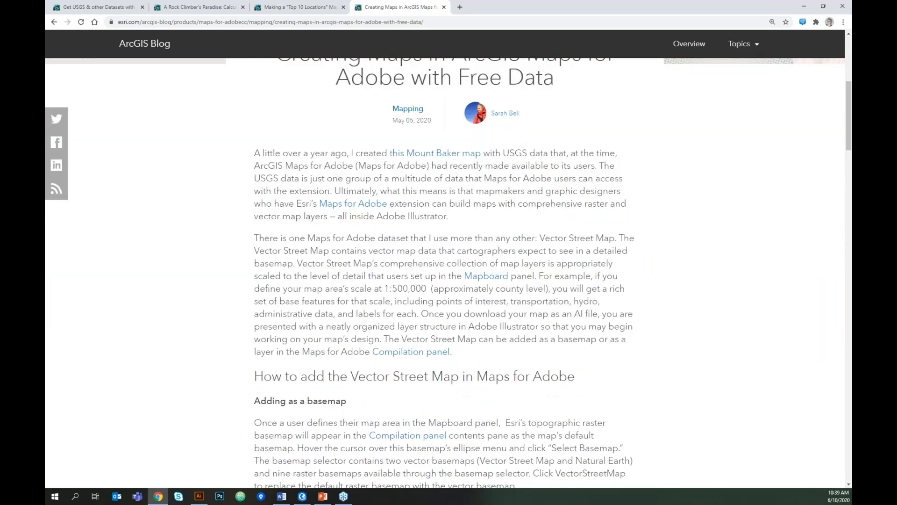
scroll(444, 273, "down", 8)
left_click_drag(847, 164, 847, 293)
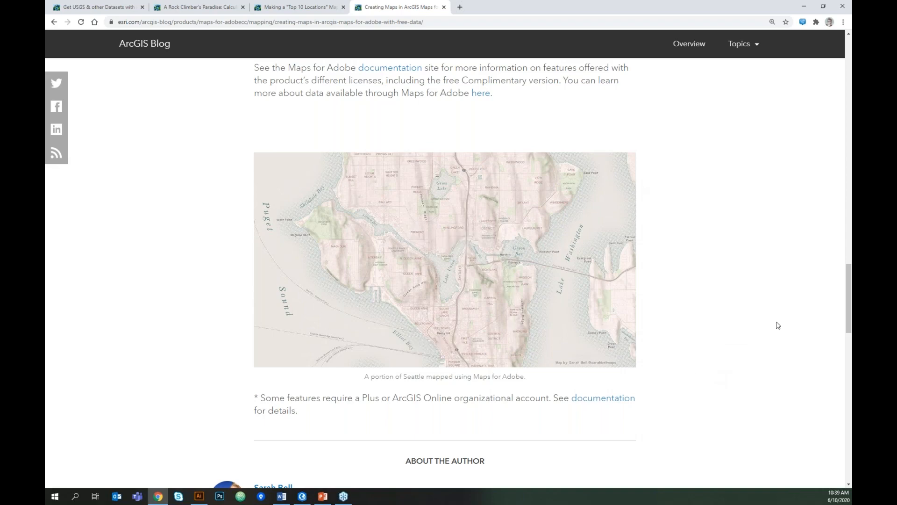
- Back in Illustrator, delete the Topographic basemap layer
left_click(803, 6)
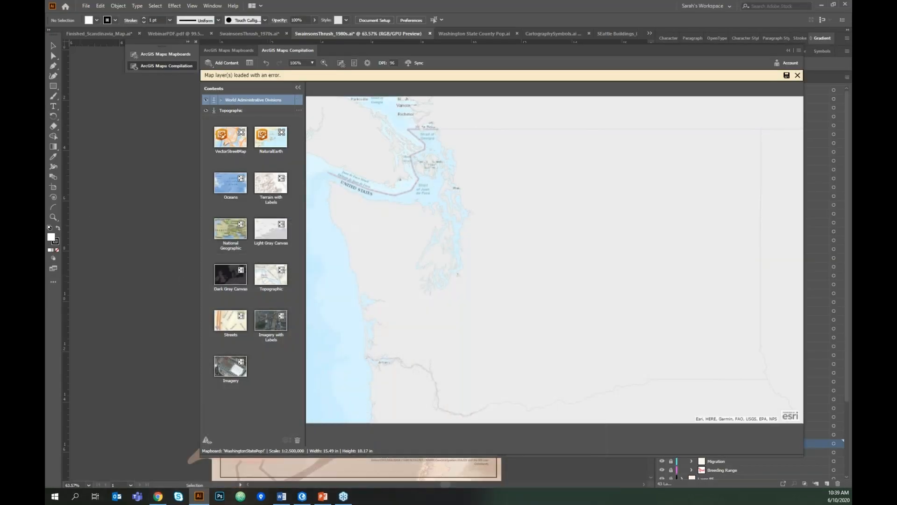
left_click(300, 101)
left_click(299, 110)
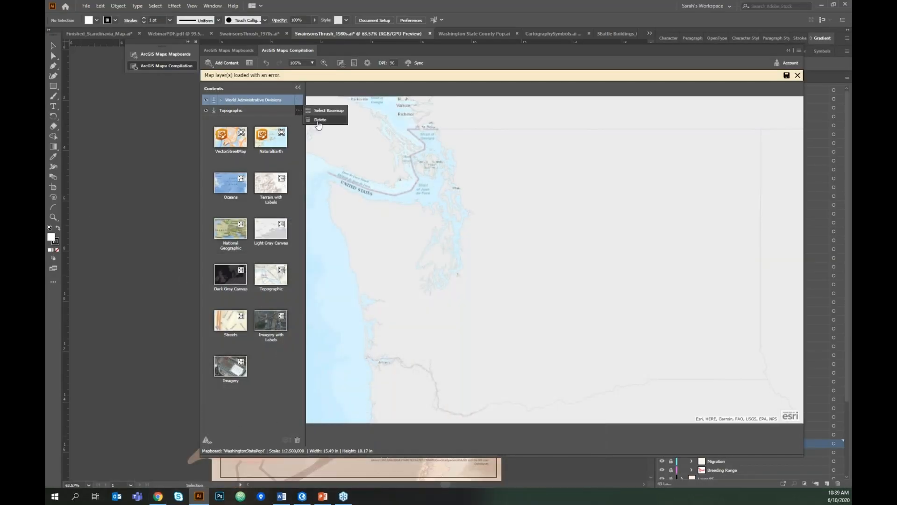
left_click(318, 121)
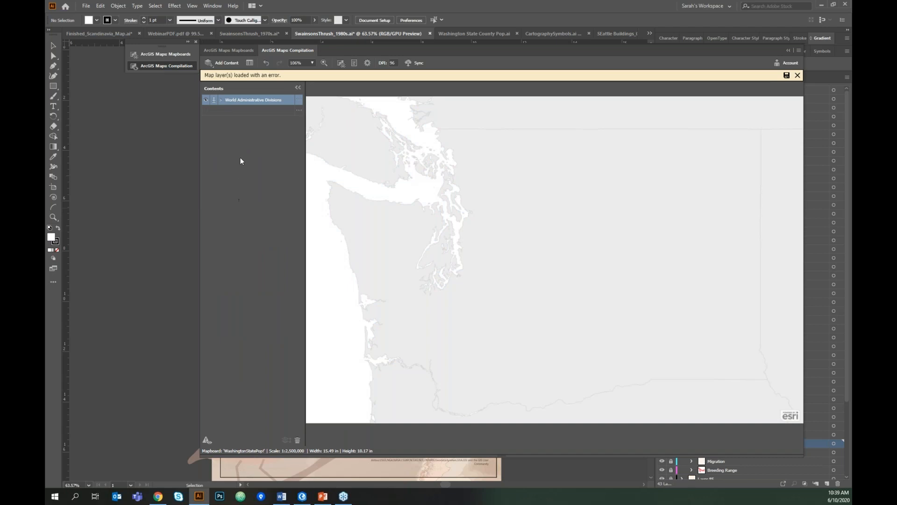
- Add the USA Counties layer from the Add Layers library
left_click(225, 63)
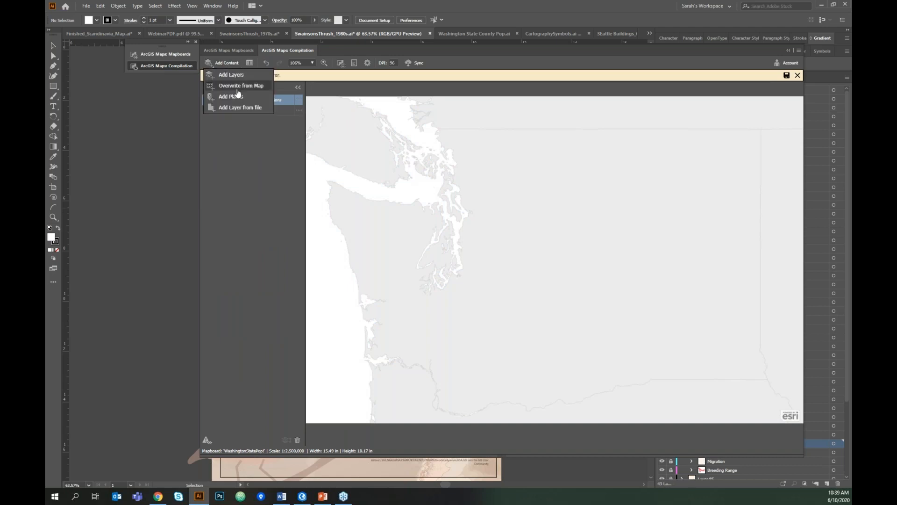
left_click(248, 76)
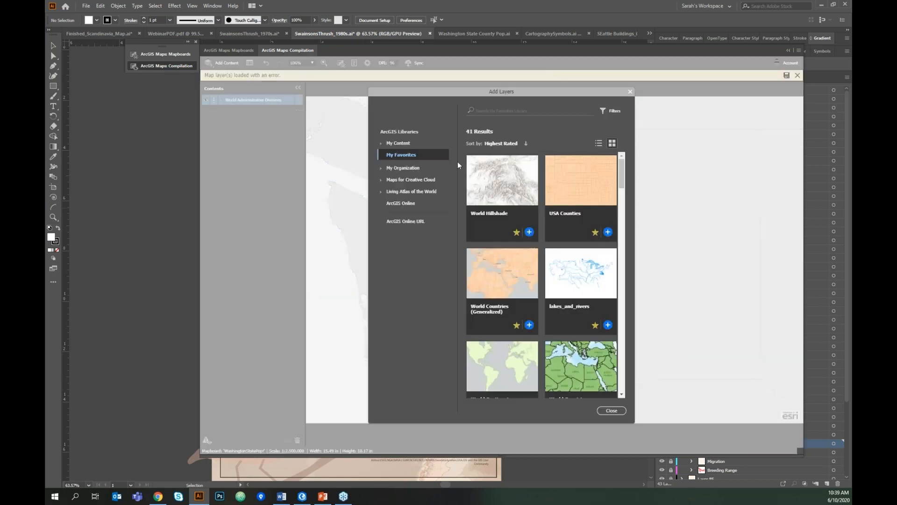
left_click(608, 232)
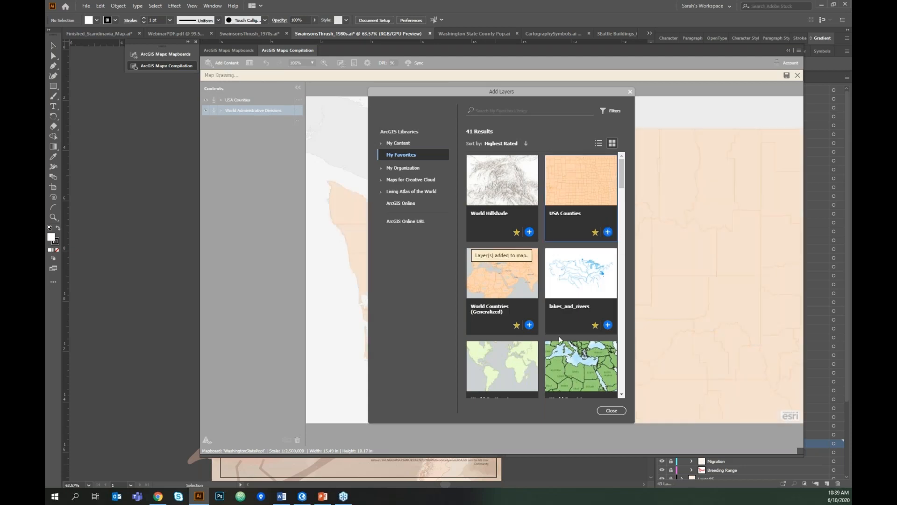
left_click(614, 413)
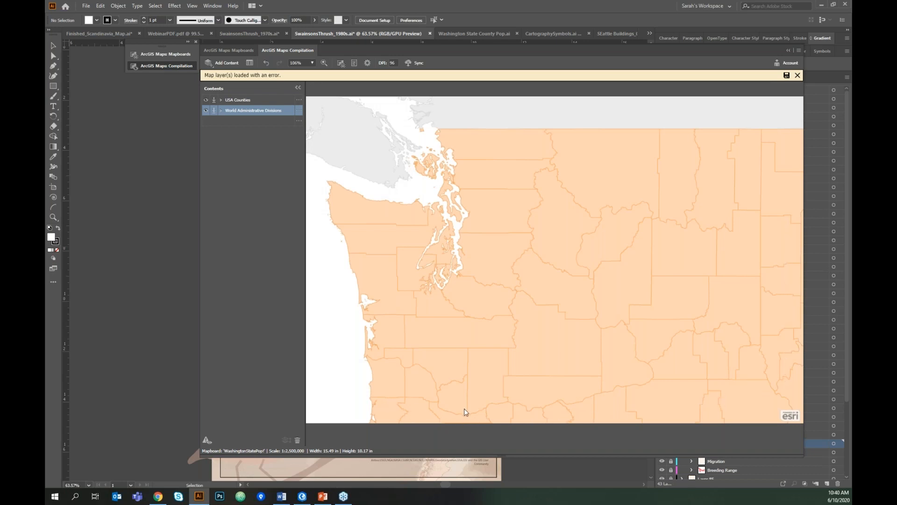
- Filter USA Counties with State Name is 'Washington' and apply the filter
left_click(298, 101)
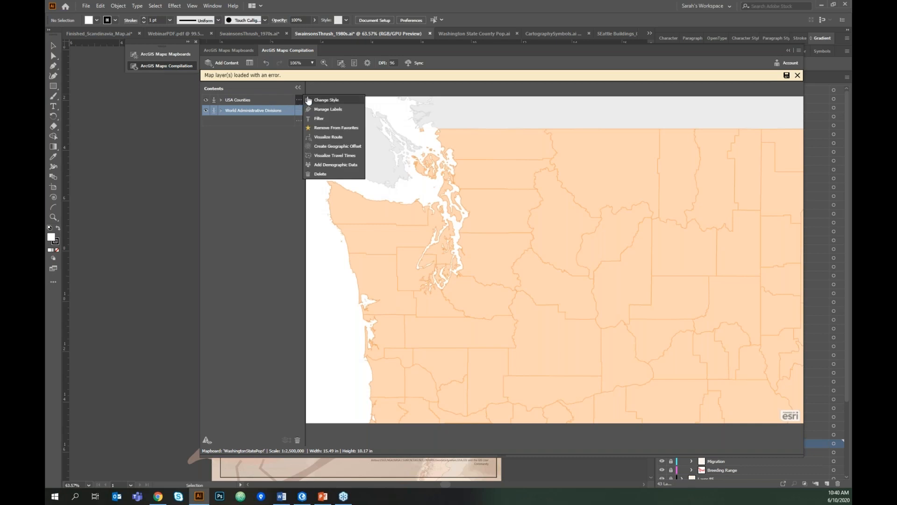
left_click(323, 118)
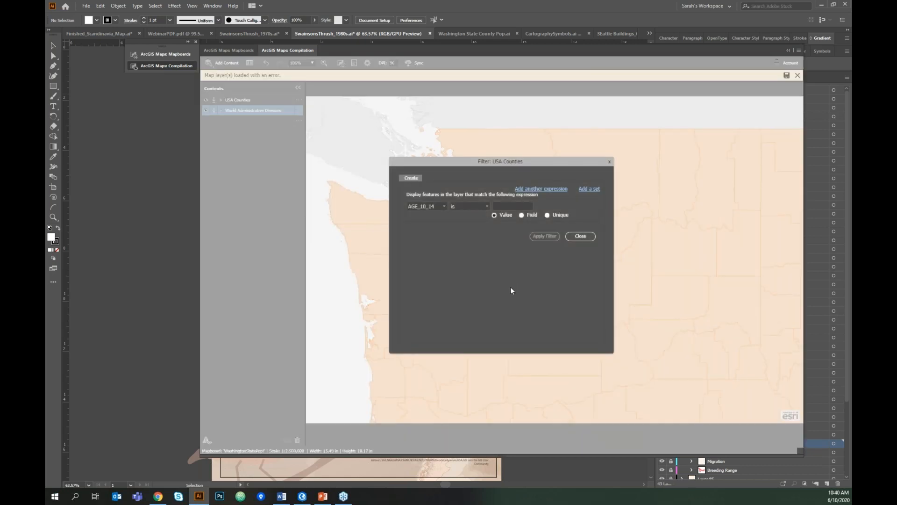
left_click(444, 206)
left_click_drag(453, 219, 454, 264)
left_click(430, 260)
left_click(519, 206)
type("Washington")
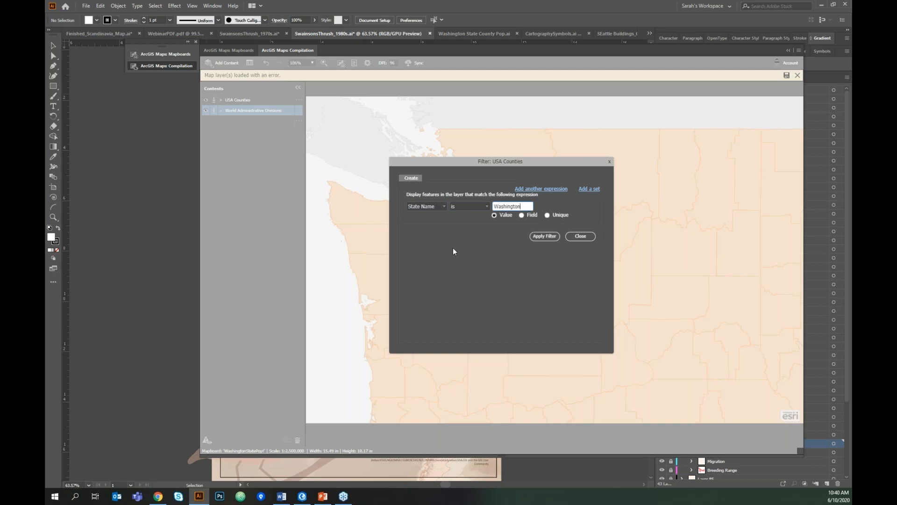
left_click(544, 236)
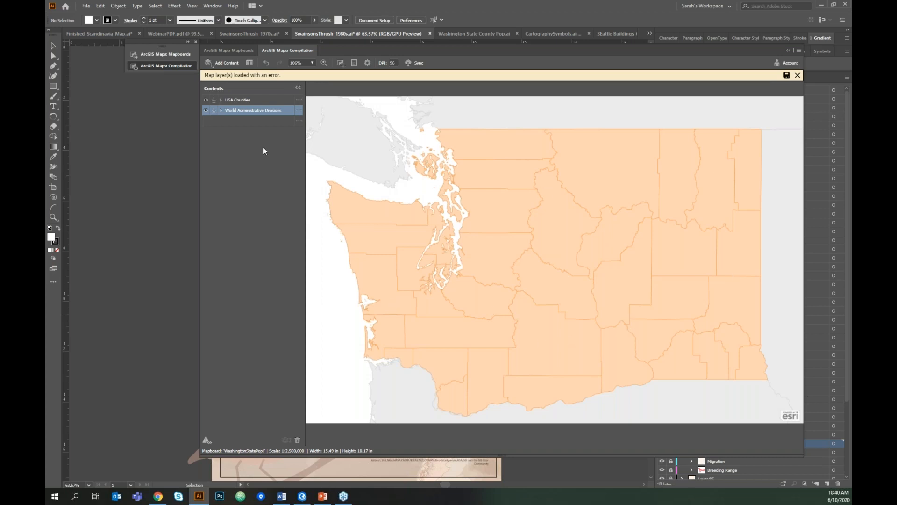
- Map USA Counties by Population per Sq. Mi. using Counts and Amounts (Color), then open Options
left_click(300, 100)
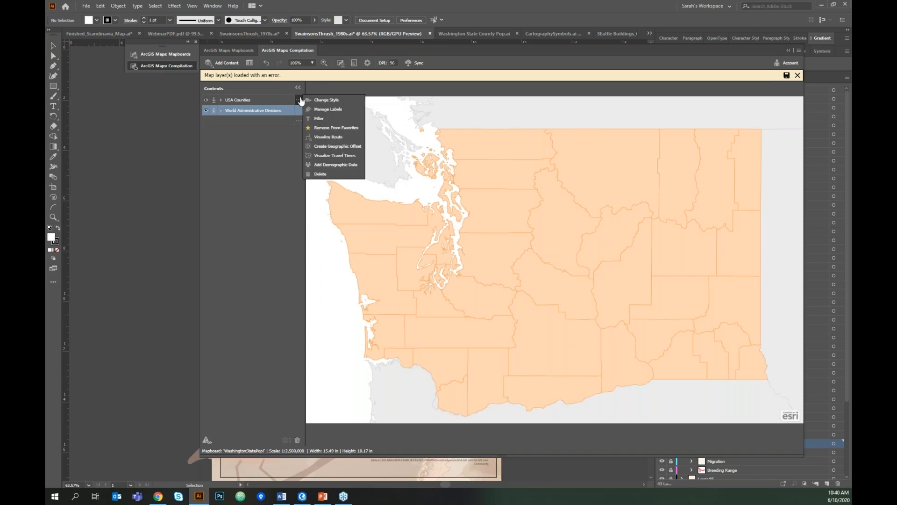
left_click(346, 101)
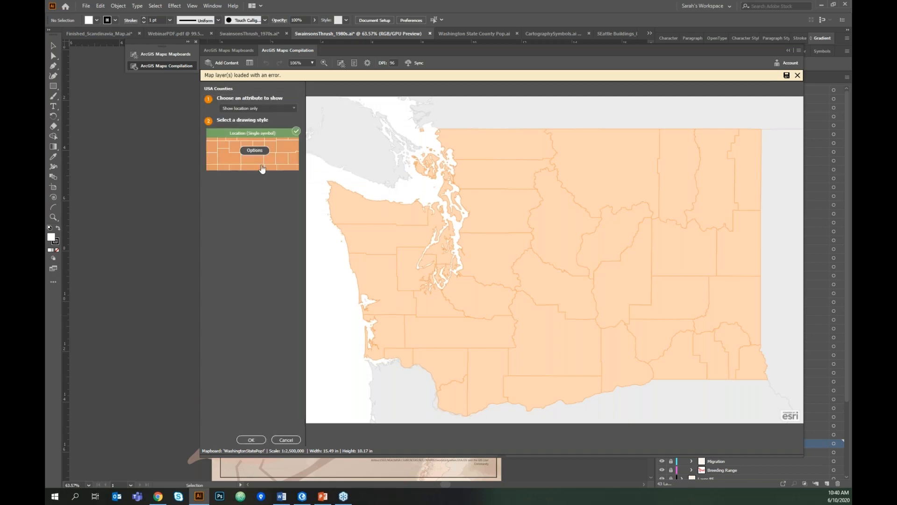
left_click(295, 109)
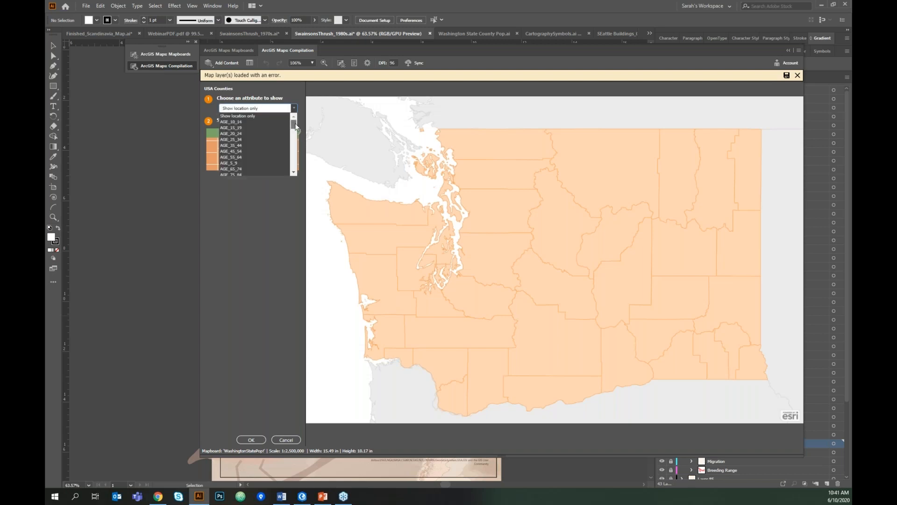
left_click_drag(296, 125, 294, 162)
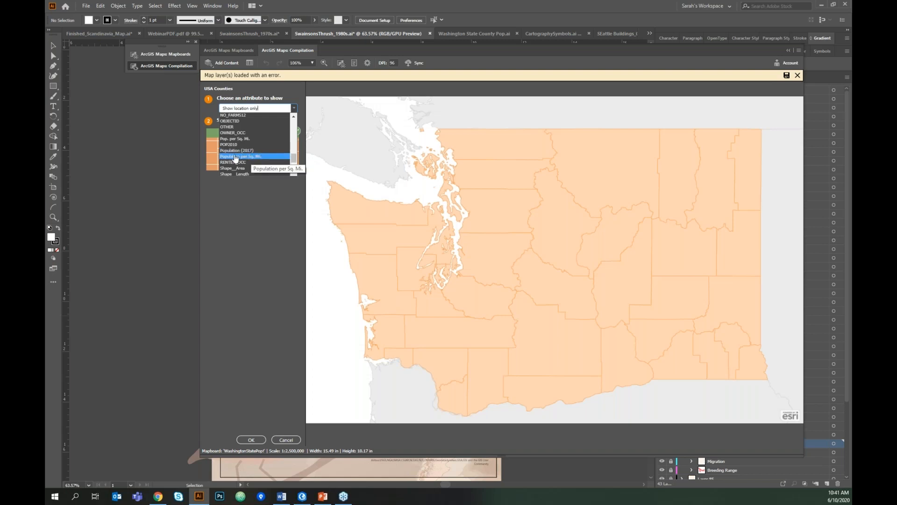
left_click(264, 154)
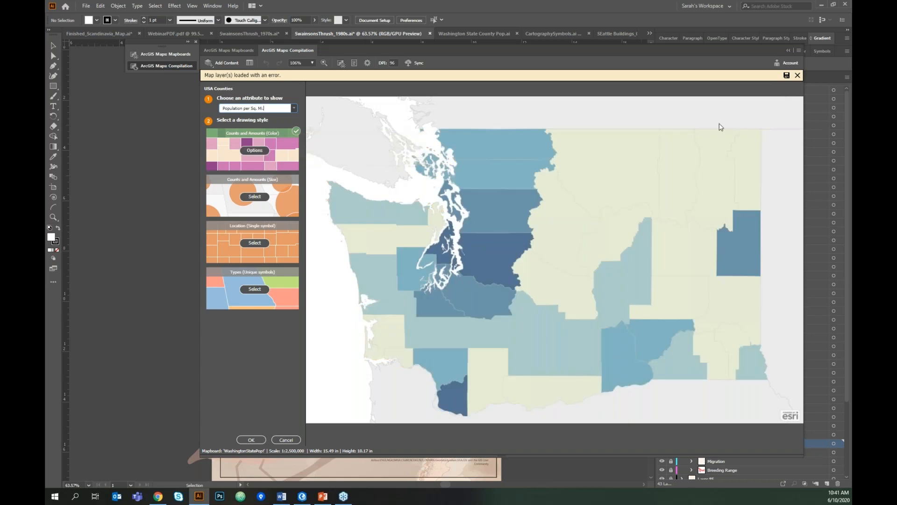
left_click(255, 196)
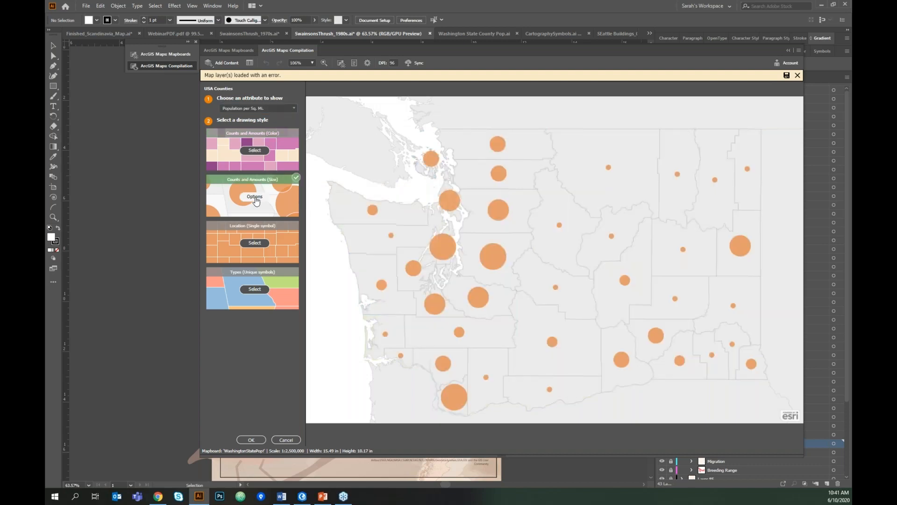
left_click(260, 153)
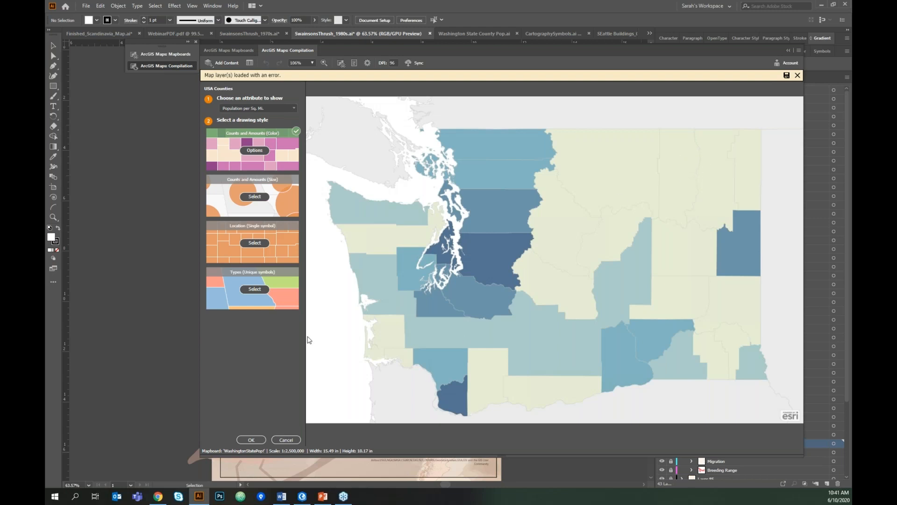
left_click(244, 150)
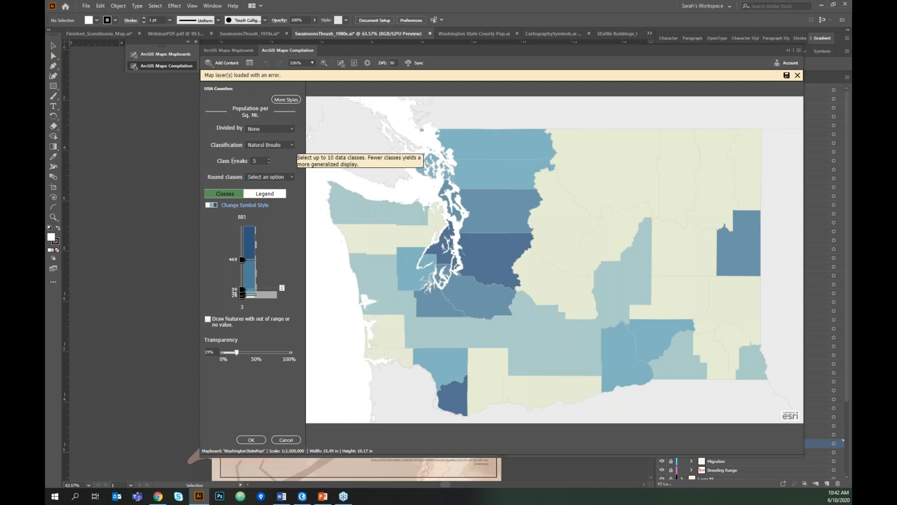
- Keep Natural Breaks classification and raise the number of classes to 7
left_click(287, 144)
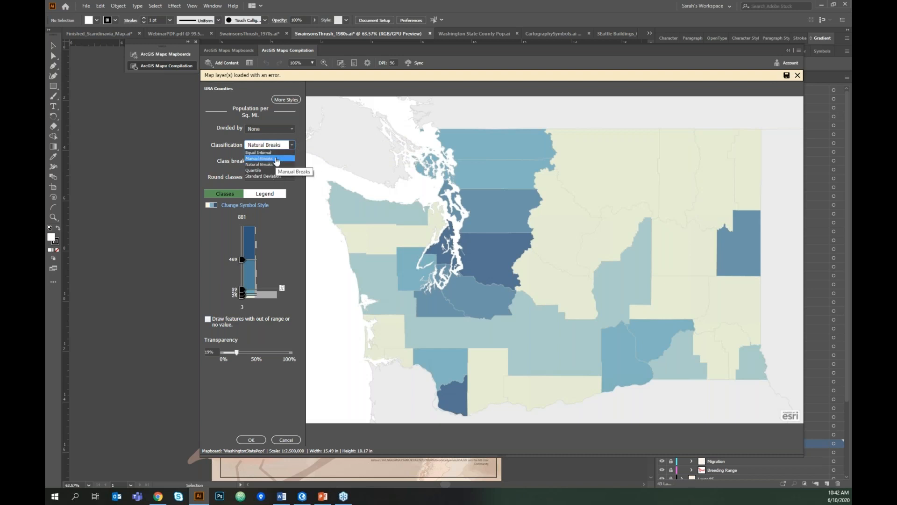
left_click(206, 157)
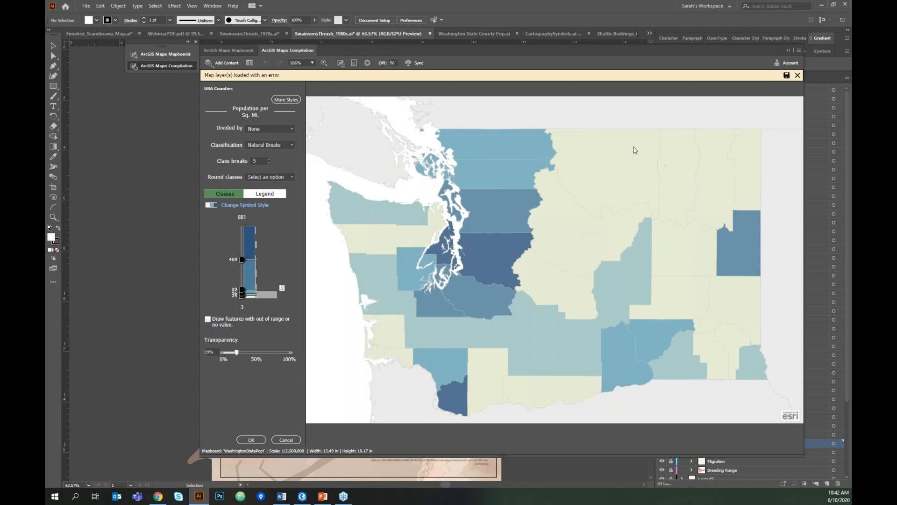
left_click(269, 159)
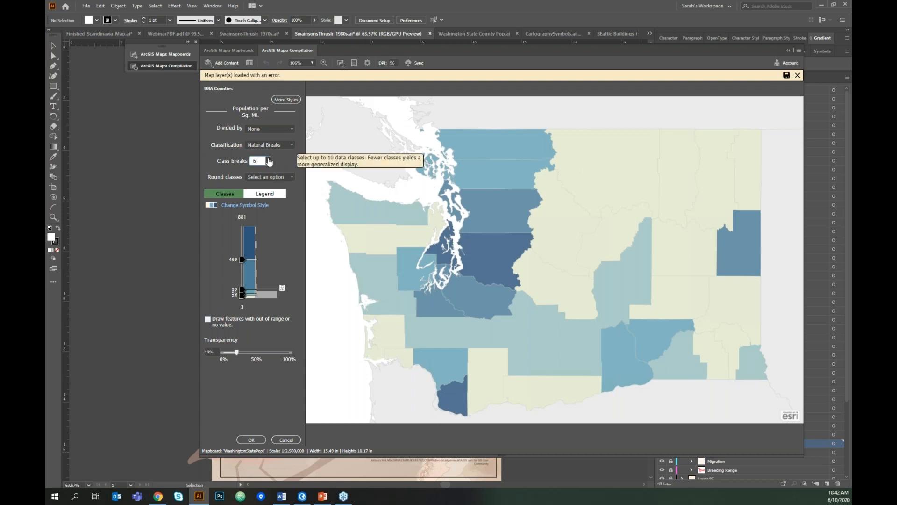
left_click(268, 159)
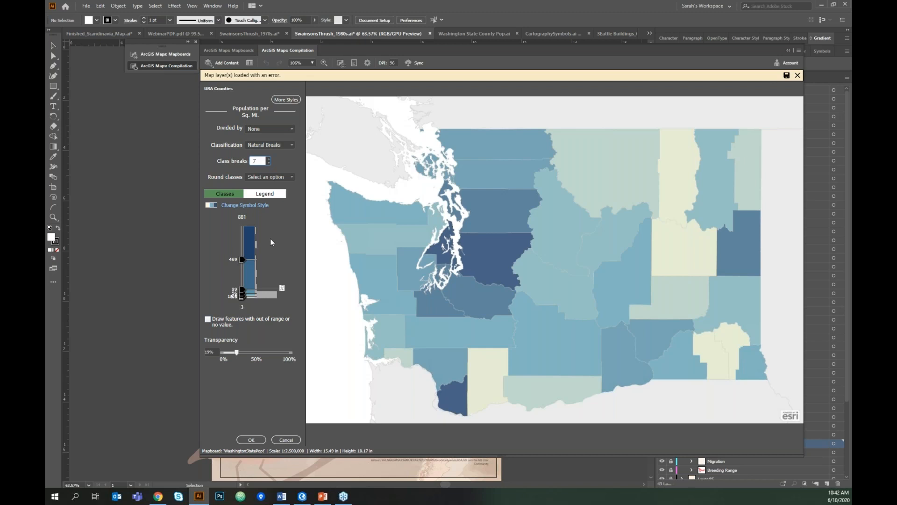
- Set manual class breaks at 500 and 100
left_click(233, 262)
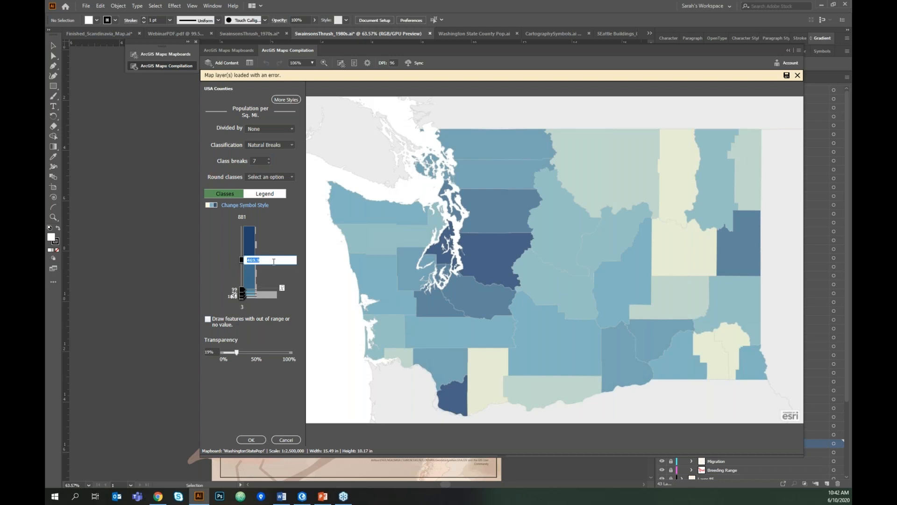
type("500")
key("Return")
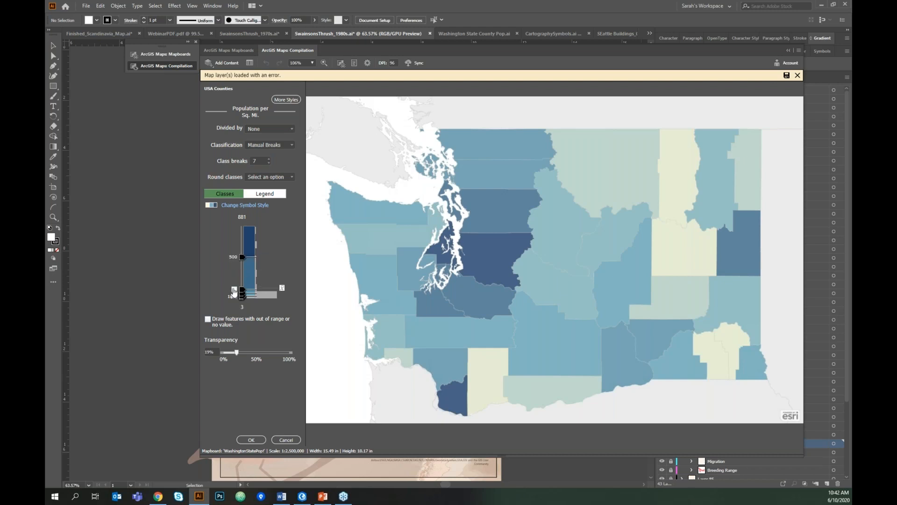
left_click(275, 287)
type("100")
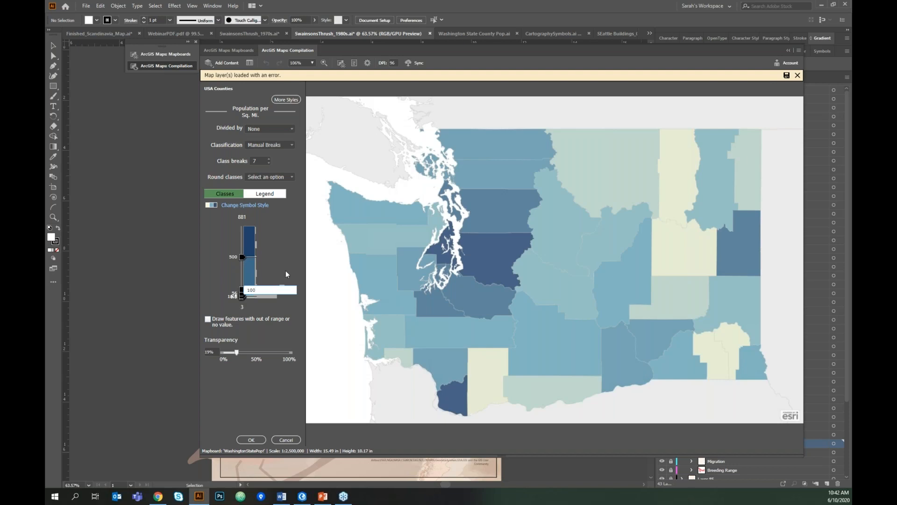
key("Return")
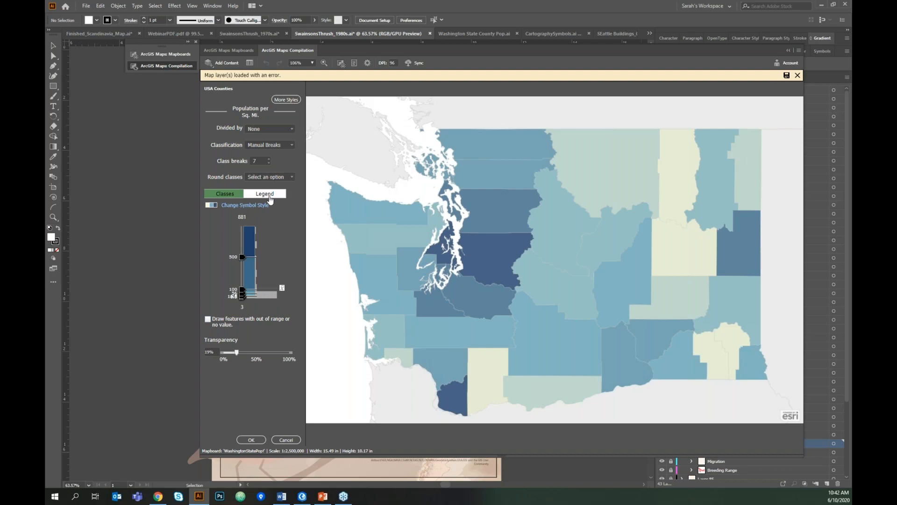
left_click(261, 206)
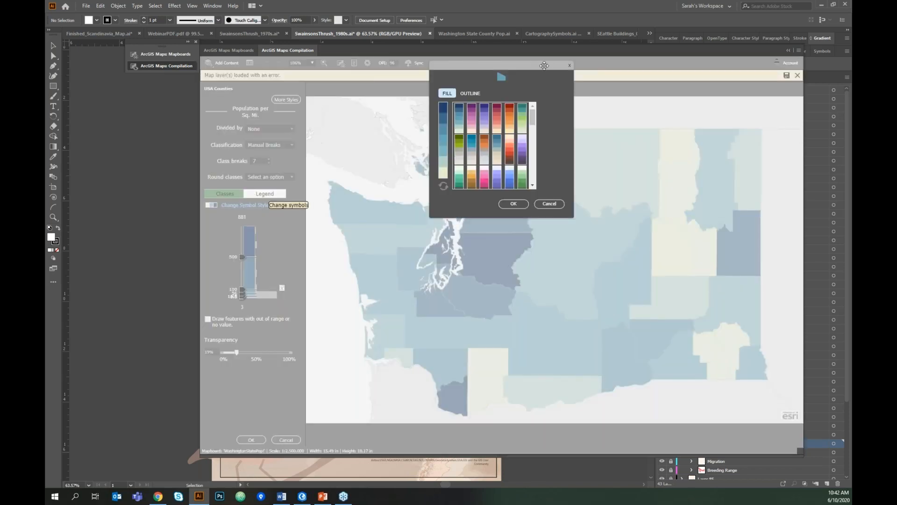
- Apply the inverted red-orange colour ramp with 0% transparency and finish the county style
mouse_move(533, 114)
left_mouse_down()
mouse_move(533, 125)
mouse_move(534, 111)
left_mouse_up()
left_click(510, 149)
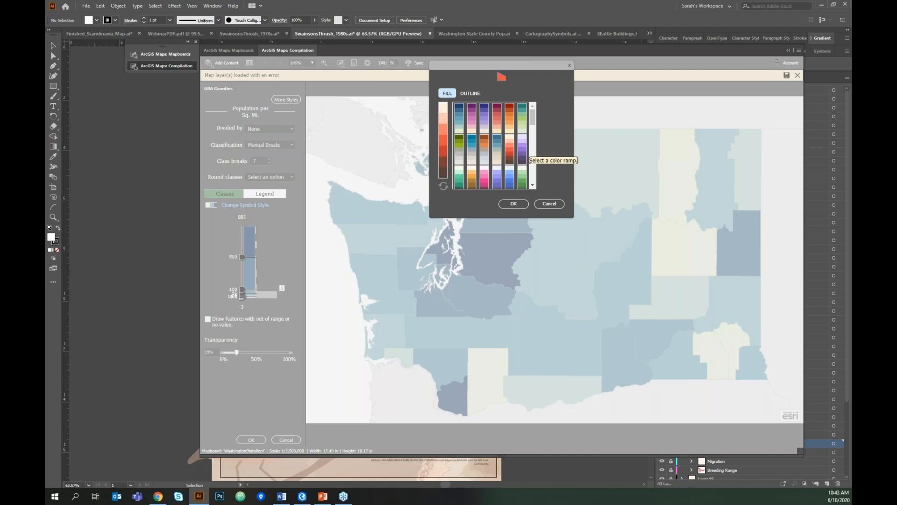
left_click(444, 187)
left_click(517, 208)
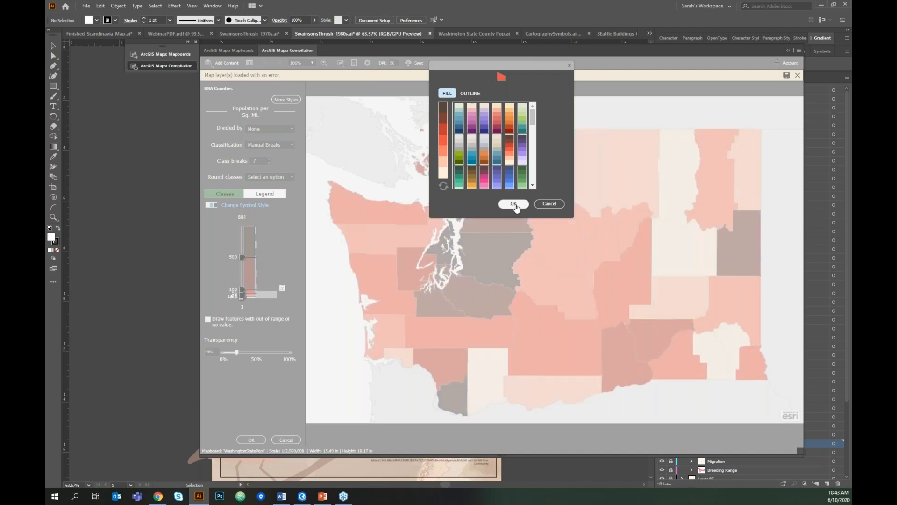
left_click_drag(238, 352, 224, 352)
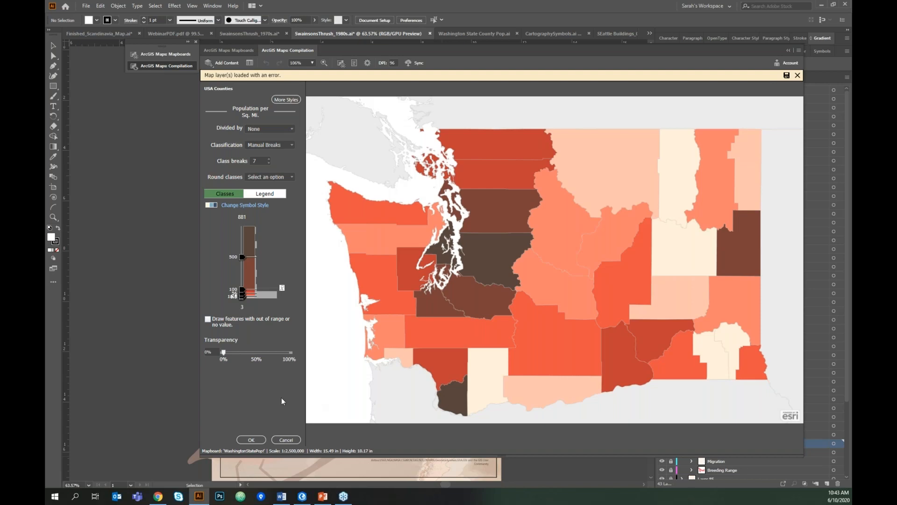
left_click(251, 440)
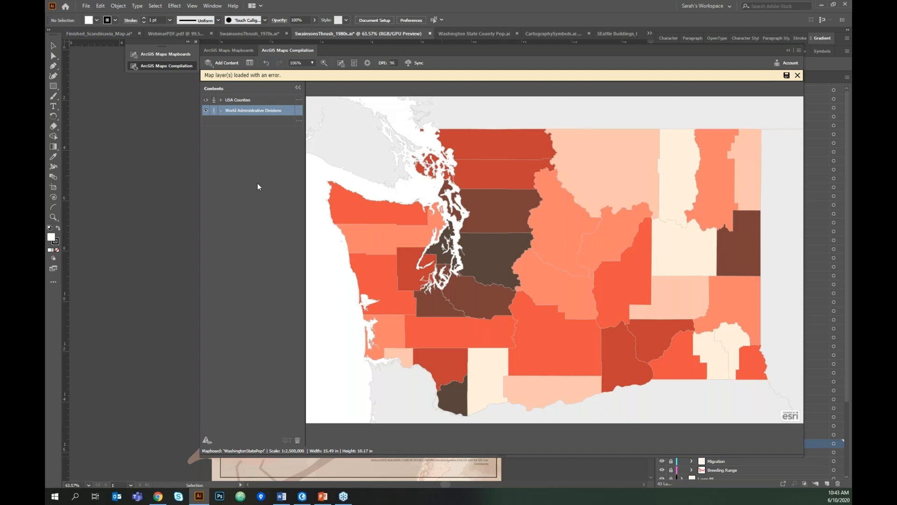
- Label the USA Counties with County Name at font size 9
left_click(299, 100)
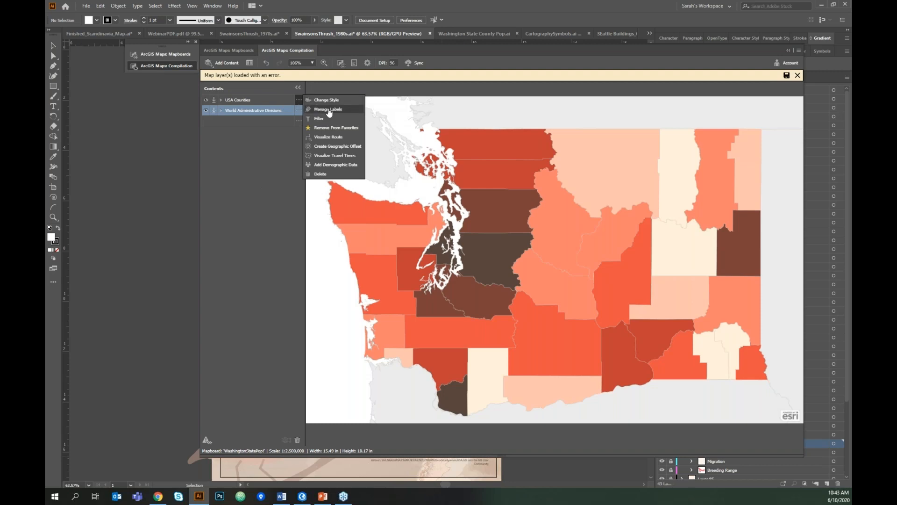
left_click(329, 110)
left_click(278, 112)
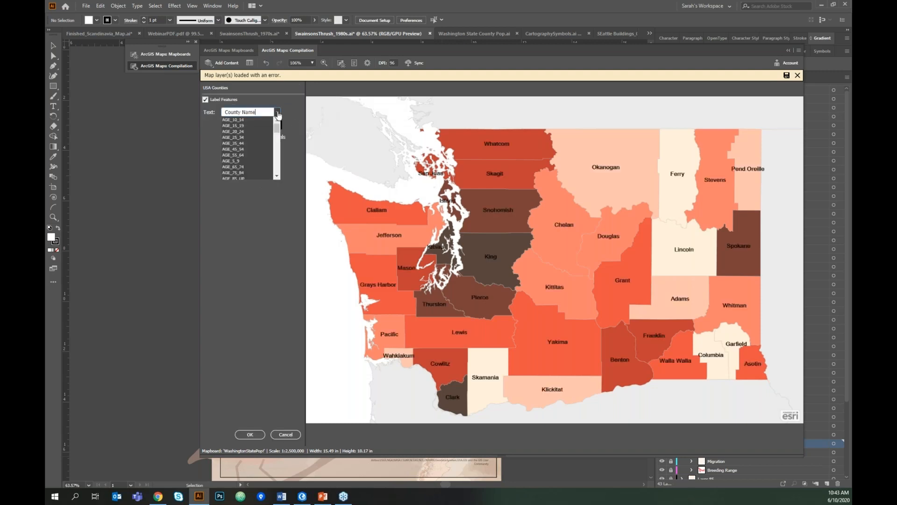
left_click(278, 113)
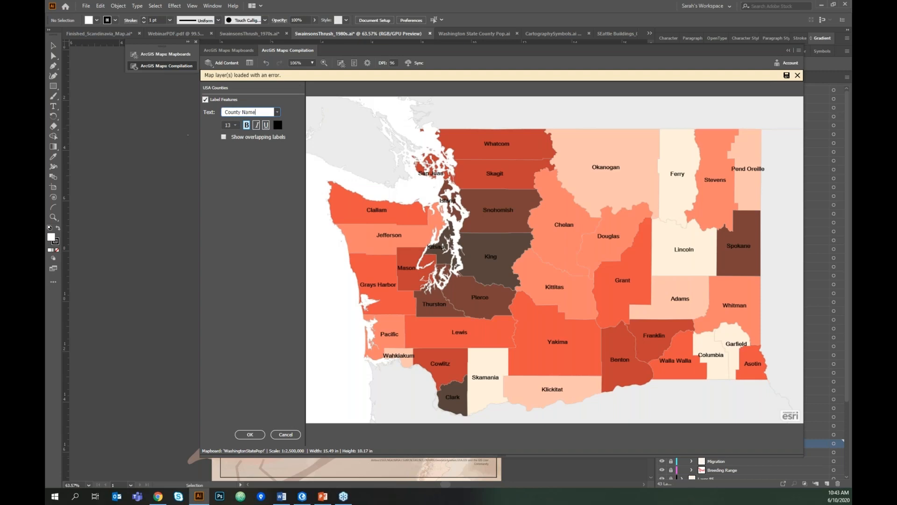
left_click(235, 125)
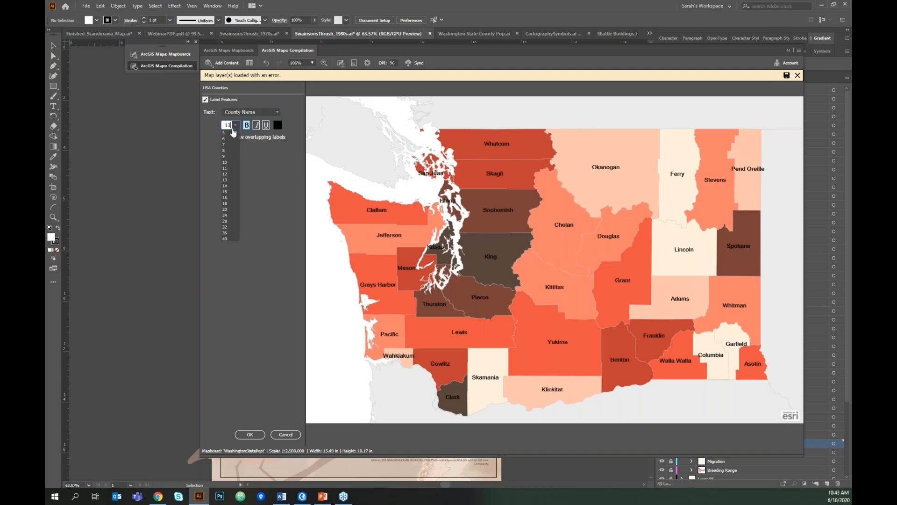
left_click(230, 155)
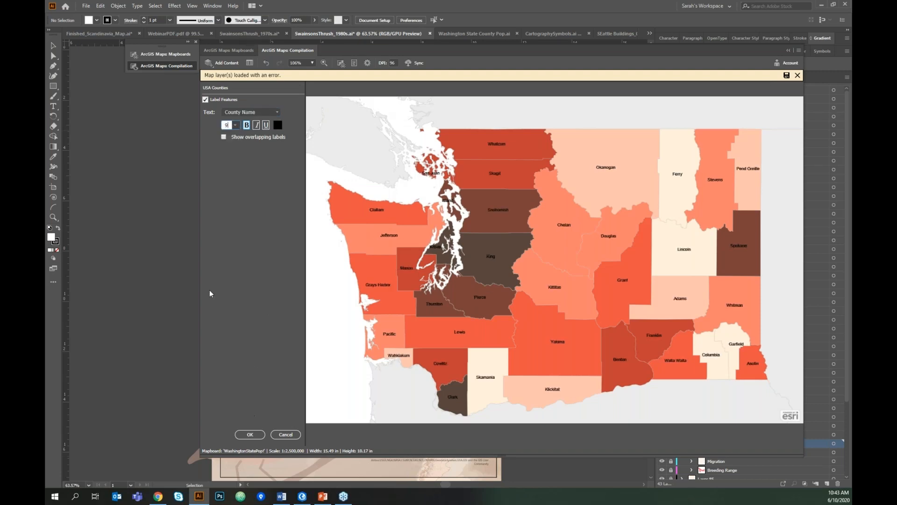
left_click(249, 434)
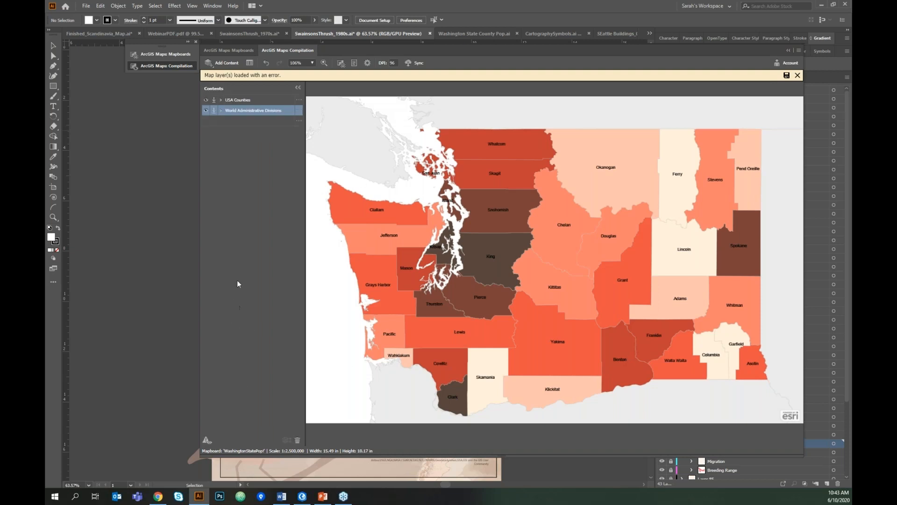
- Search Add Places for 'university', correcting the misspelled search word
left_click(222, 63)
left_click(238, 98)
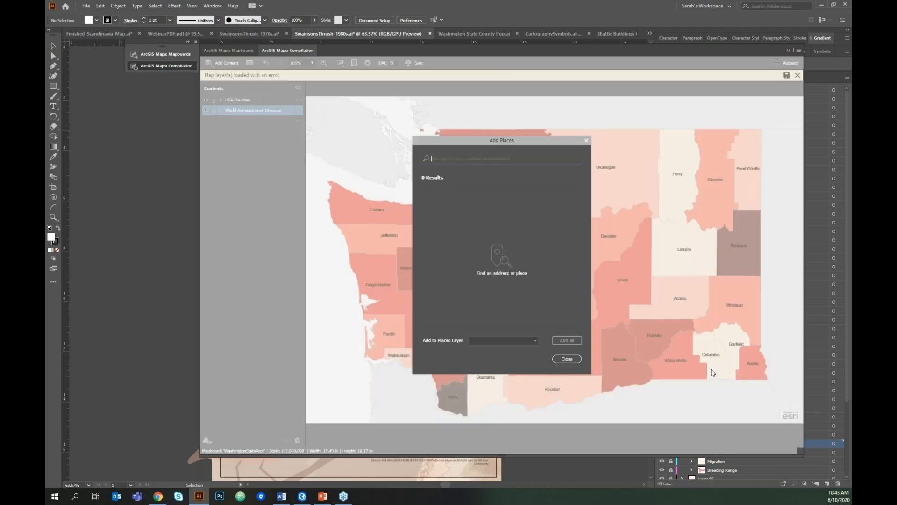
left_click_drag(535, 139, 594, 143)
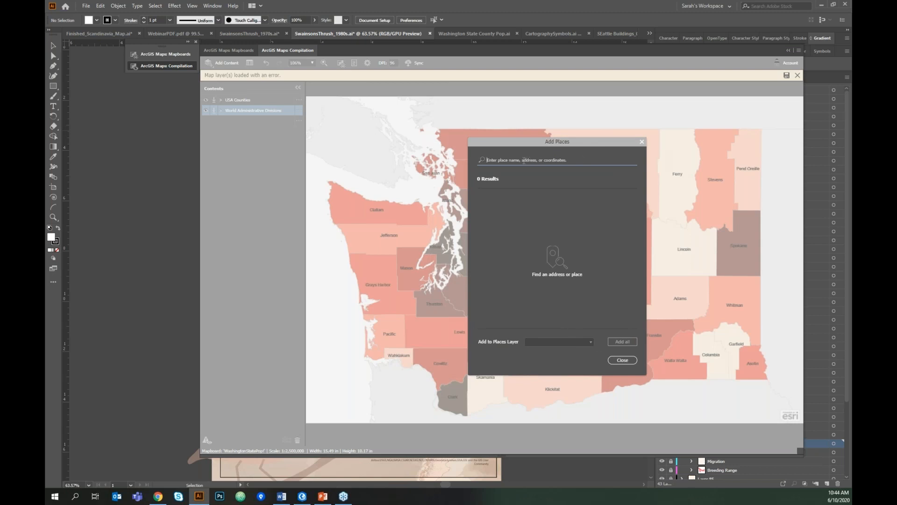
type("un")
type("viers")
key("BackSpace")
key("BackSpace")
type("iversity")
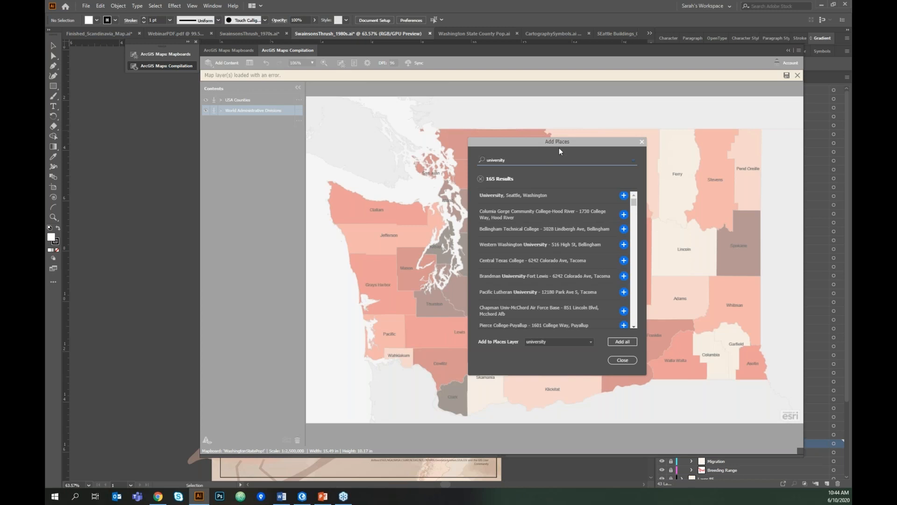
left_click_drag(568, 141, 722, 128)
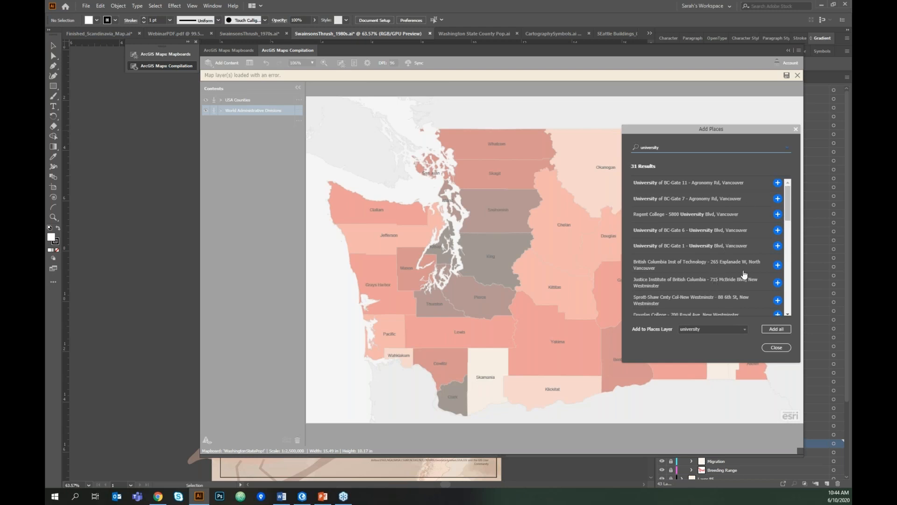
left_click_drag(737, 126, 707, 148)
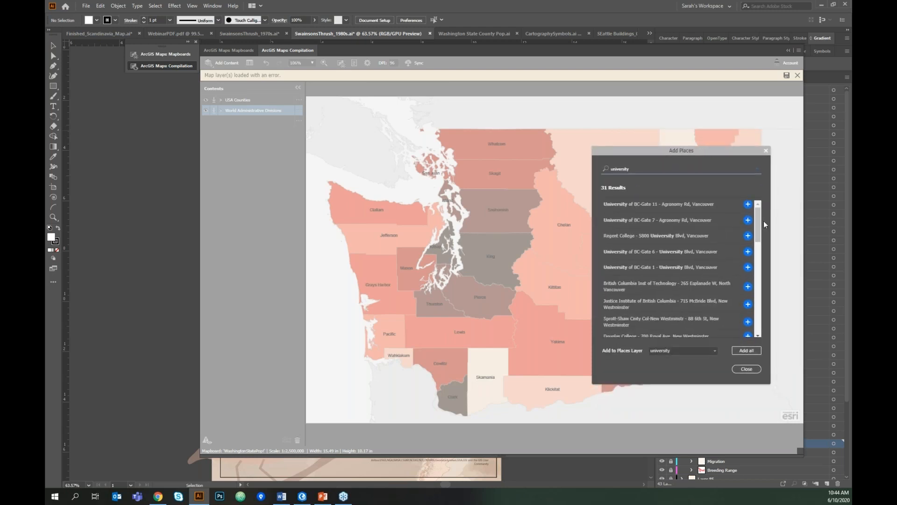
scroll(757, 231, "down", 5)
scroll(692, 214, "up", 5)
left_click_drag(647, 169, 550, 171)
type("univer")
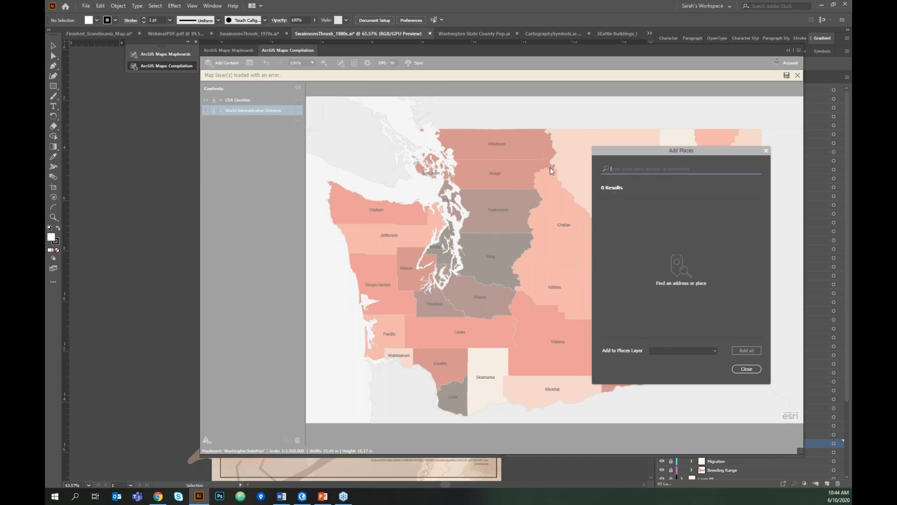
type("sity")
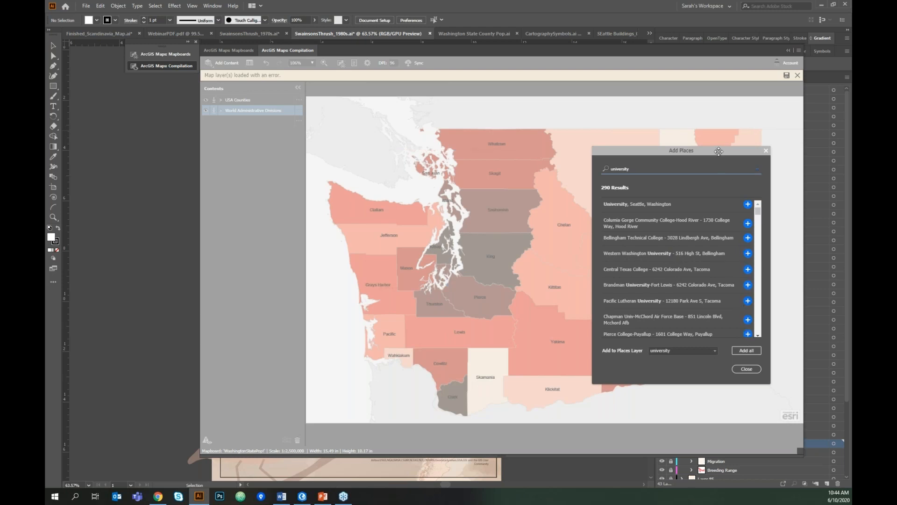
- Add all university results to the map as a new layer and close the dialog
left_click_drag(719, 150, 719, 147)
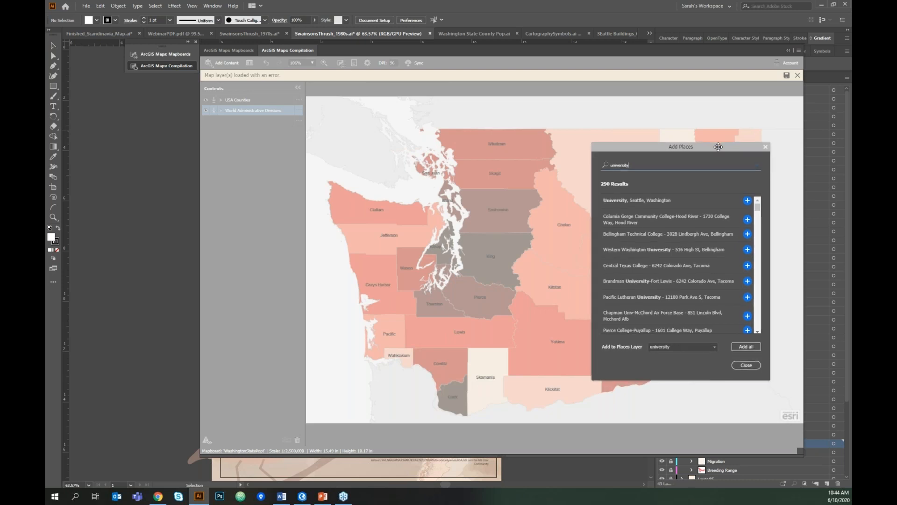
left_click(749, 350)
left_click(749, 349)
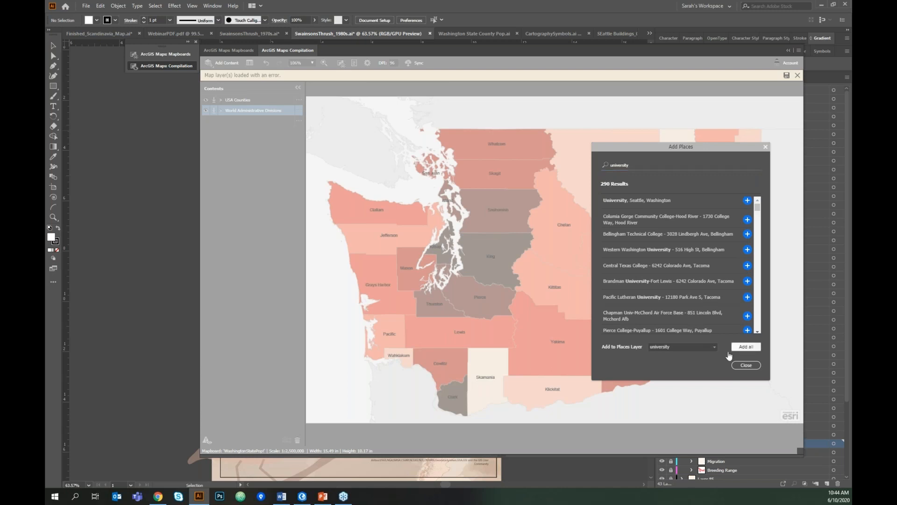
left_click(766, 147)
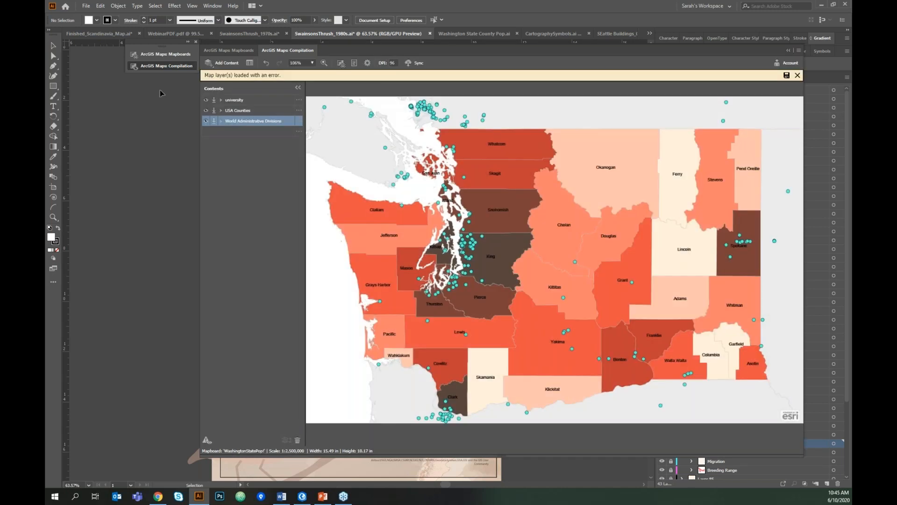
left_click(296, 100)
- Search projections for 'washingt' and apply NAD 1983 StatePlane Washington North FIPS 4601 Feet to the map
left_click(368, 64)
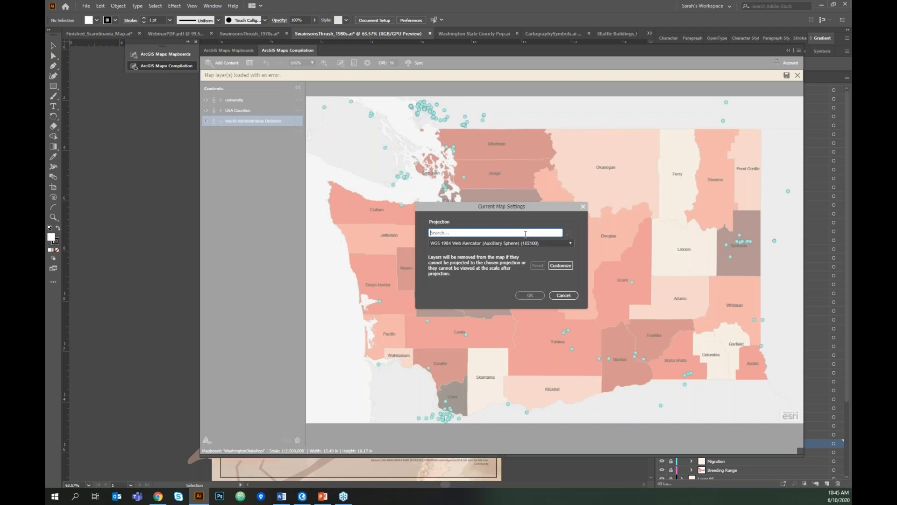
left_click(570, 245)
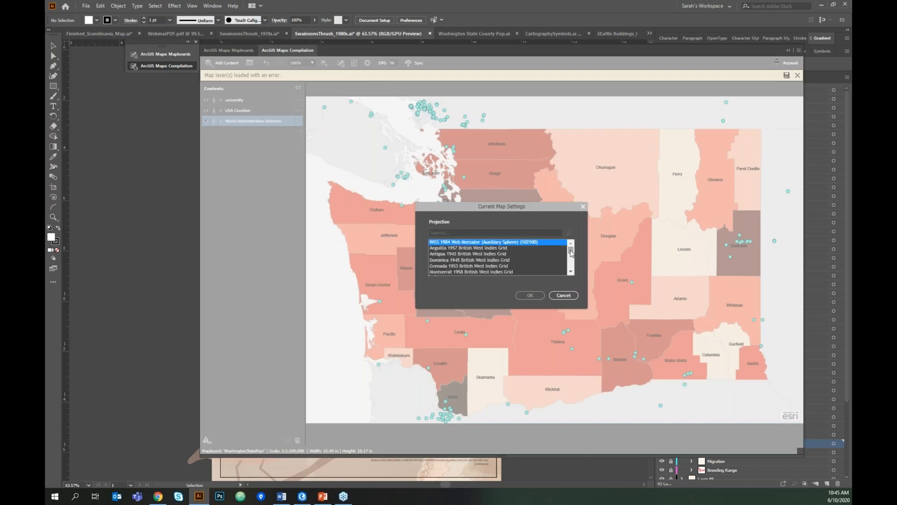
mouse_move(571, 253)
left_mouse_down()
mouse_move(574, 263)
mouse_move(571, 251)
left_mouse_up()
left_click(560, 233)
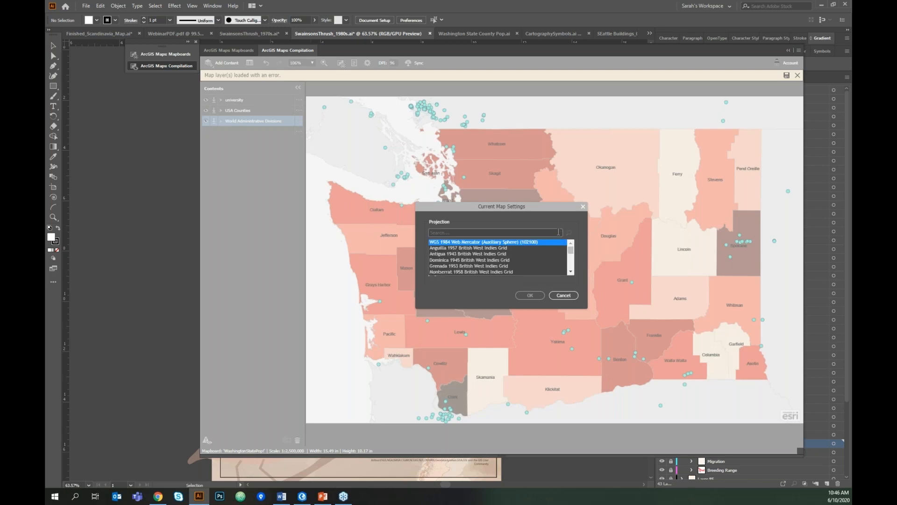
left_click(559, 232)
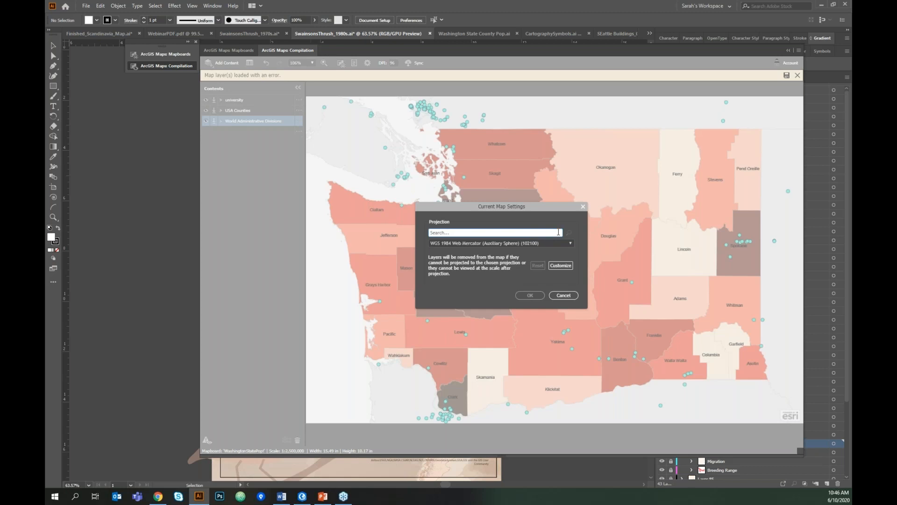
type("washingt")
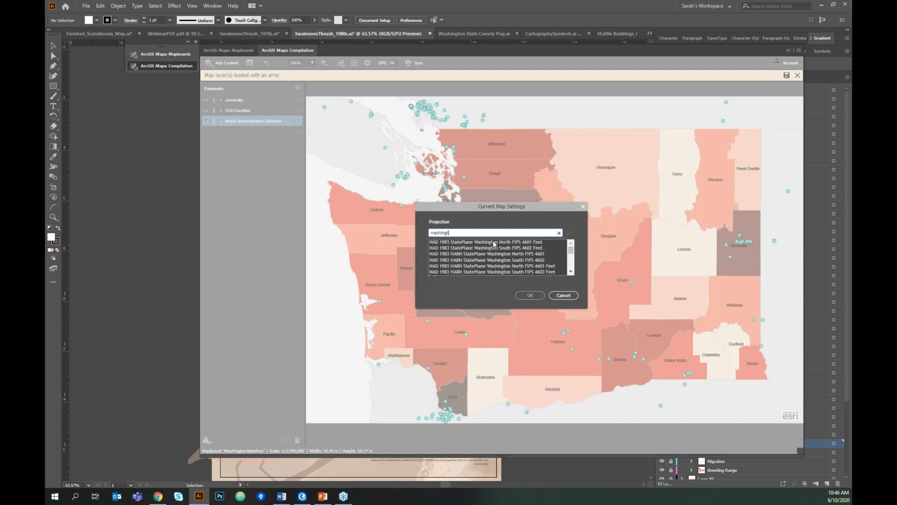
left_click(521, 243)
left_click(521, 243)
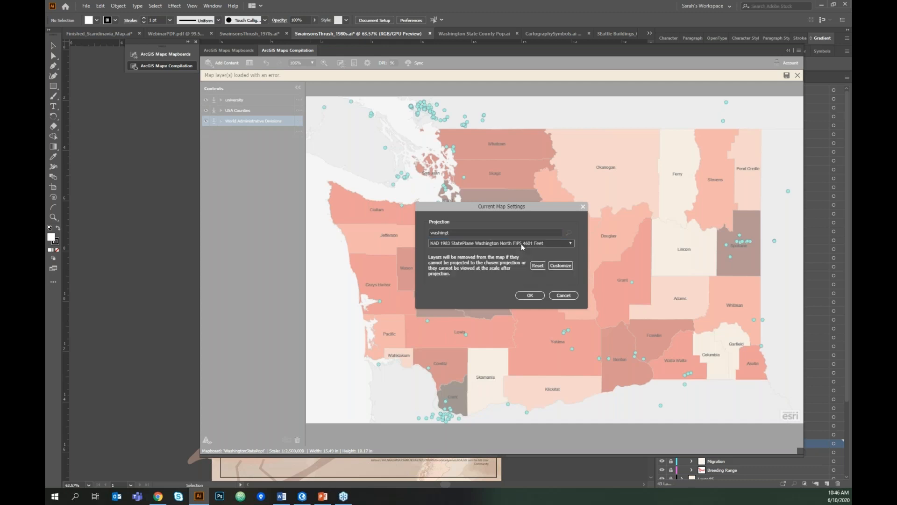
left_click(535, 296)
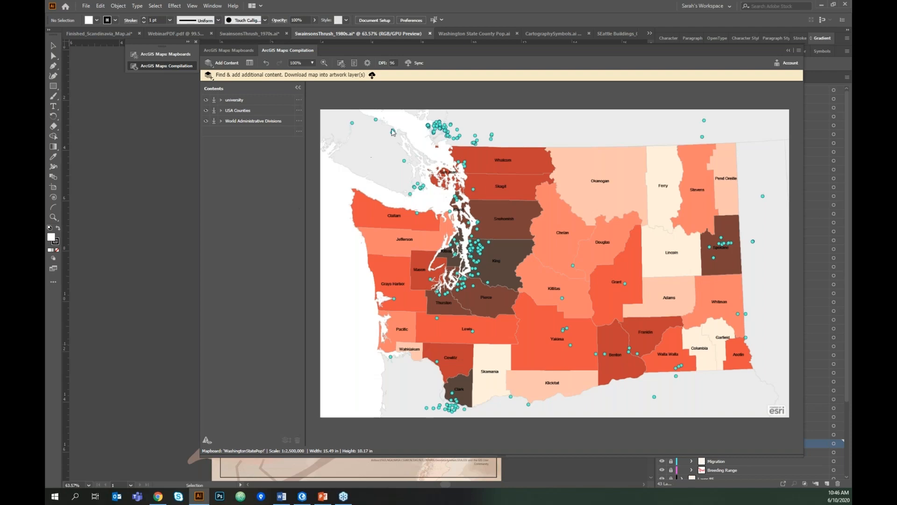
- Sync the map into artwork, dismiss the Embed Map message, and view Washington State County Pop.ai
left_click(415, 64)
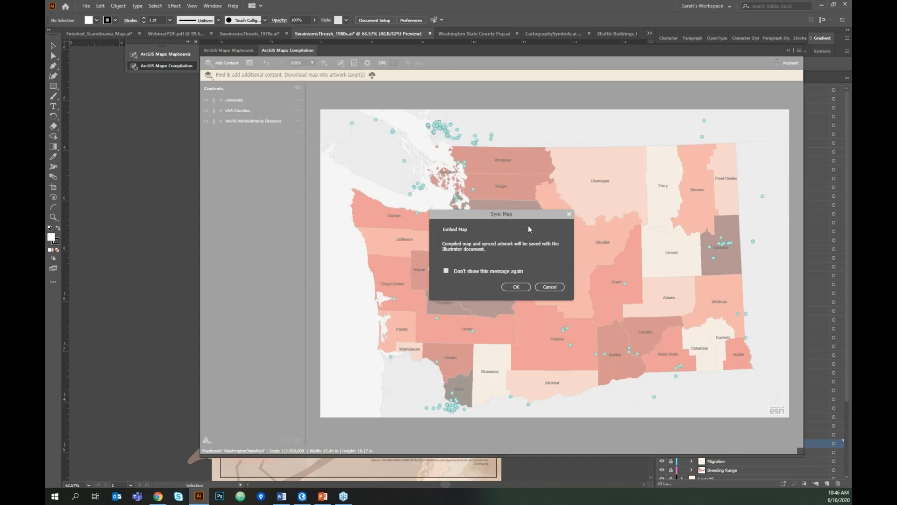
left_click_drag(531, 214, 536, 213)
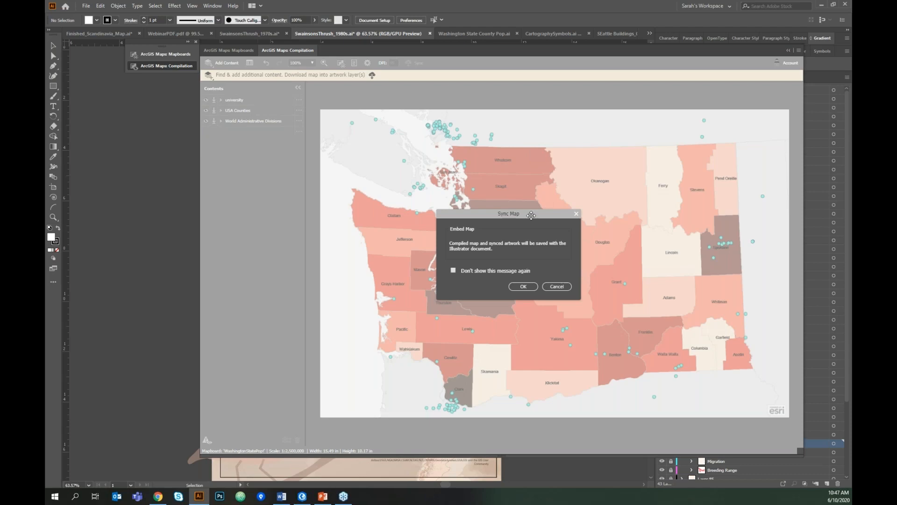
left_click(566, 286)
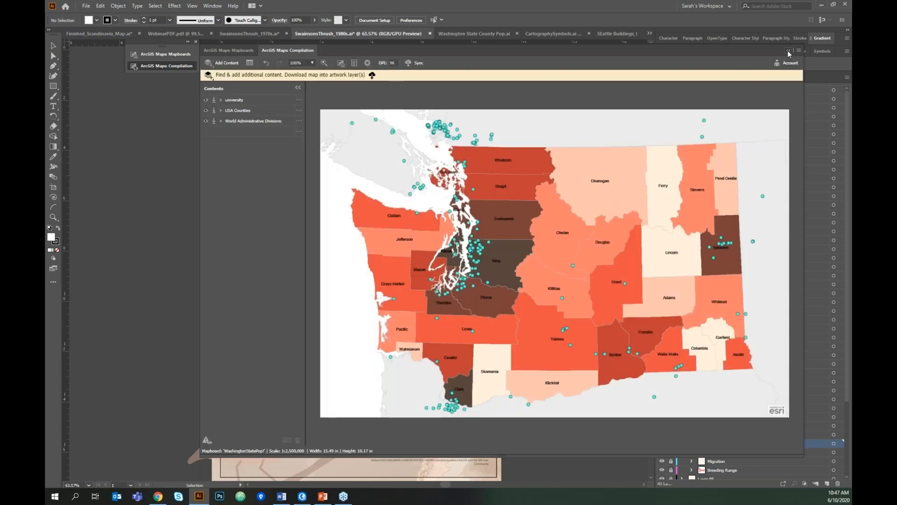
left_click(788, 50)
left_click(481, 33)
left_click_drag(341, 168, 405, 183)
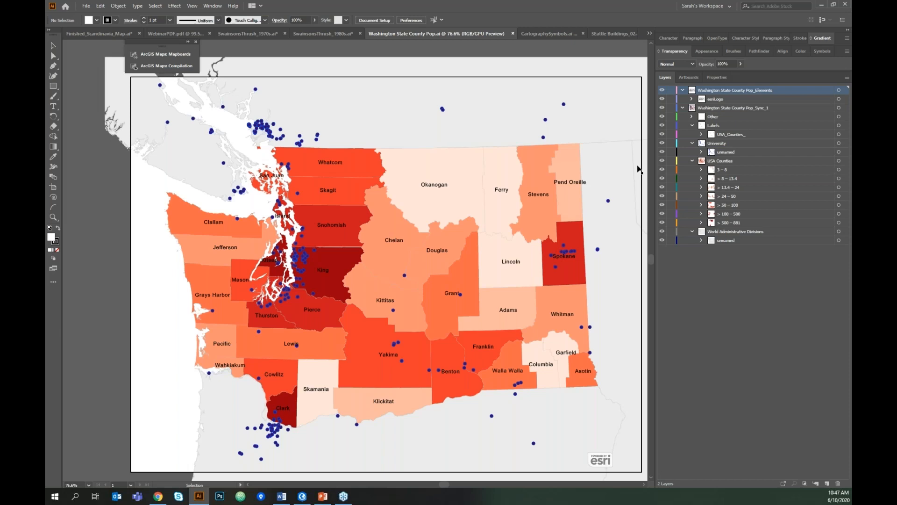
left_click(738, 161)
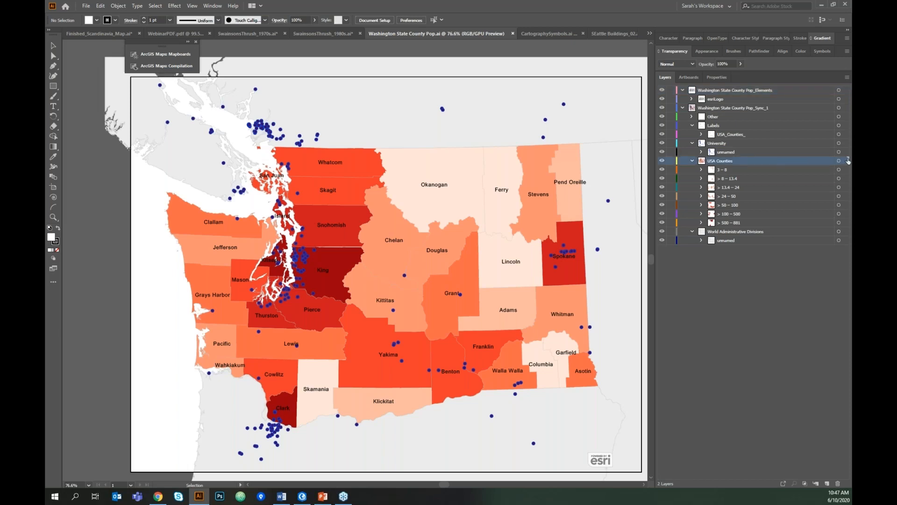
left_click(845, 171)
left_click(844, 171)
left_click(845, 179)
left_click(845, 187)
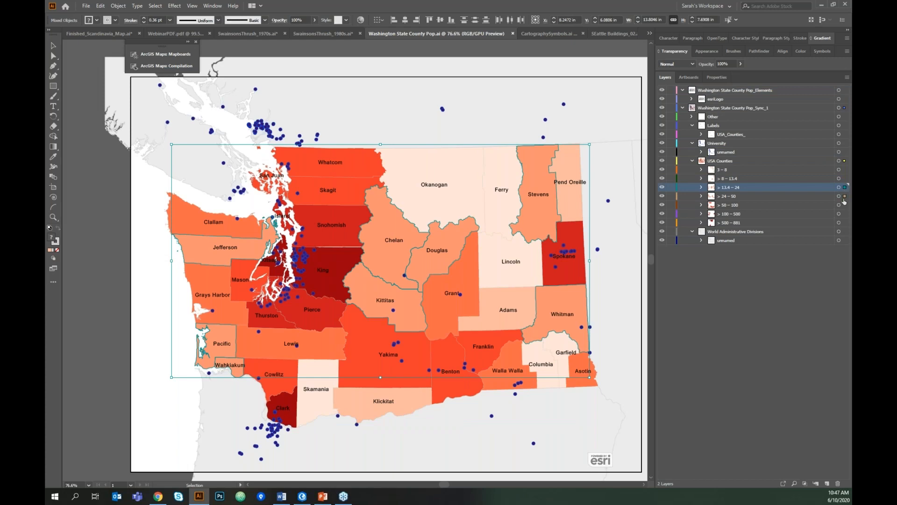
left_click(846, 196)
left_click(845, 205)
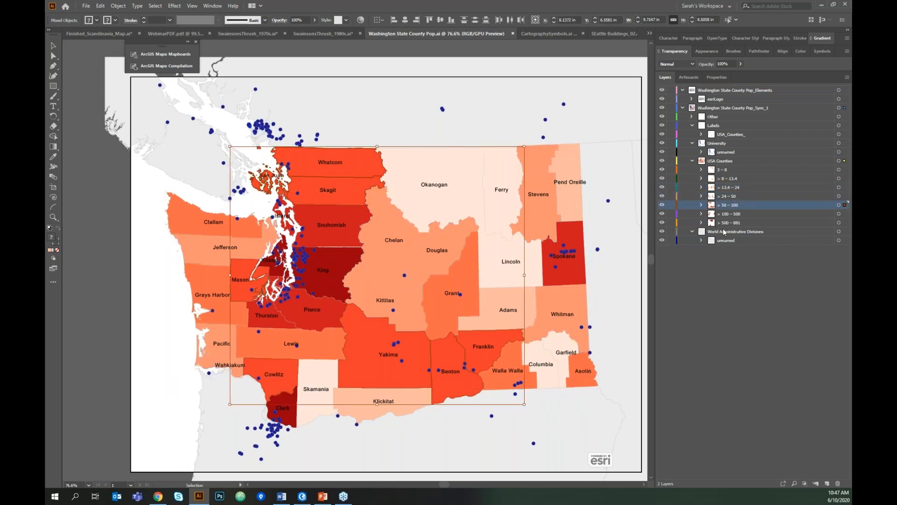
left_click(732, 144)
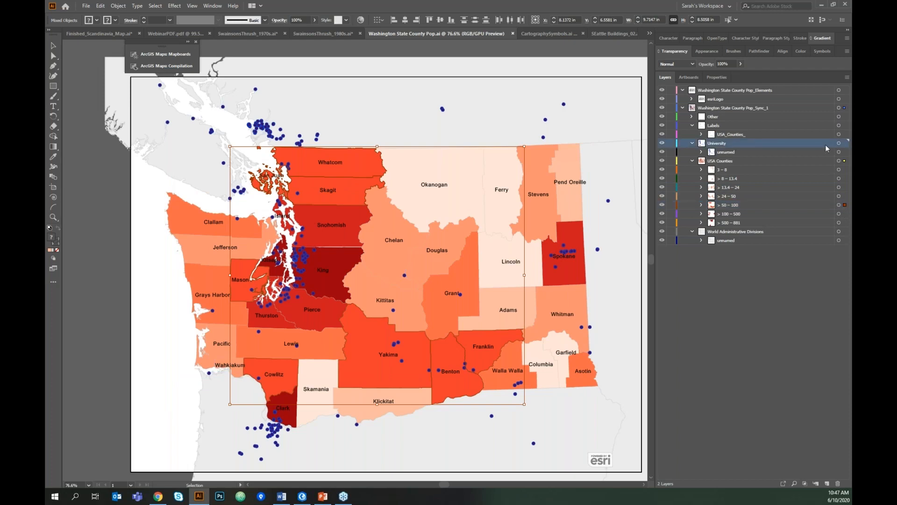
left_click(847, 144)
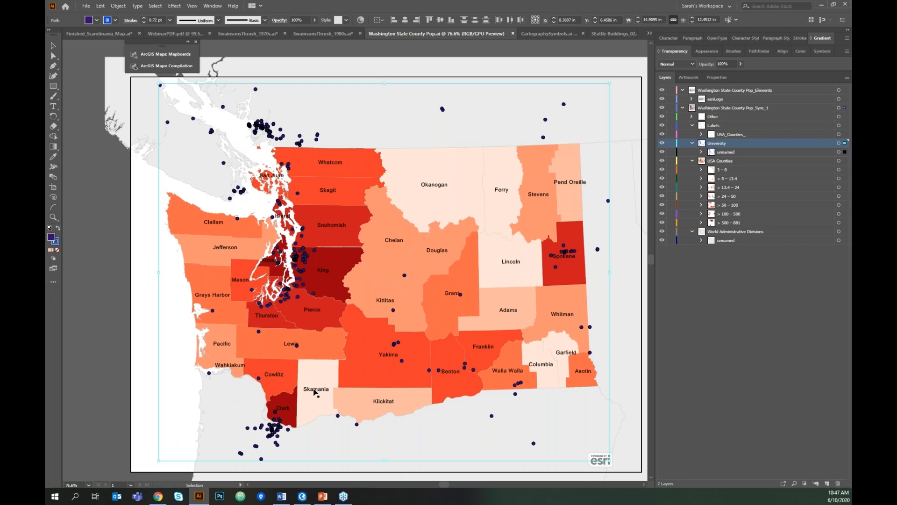
left_click(98, 327)
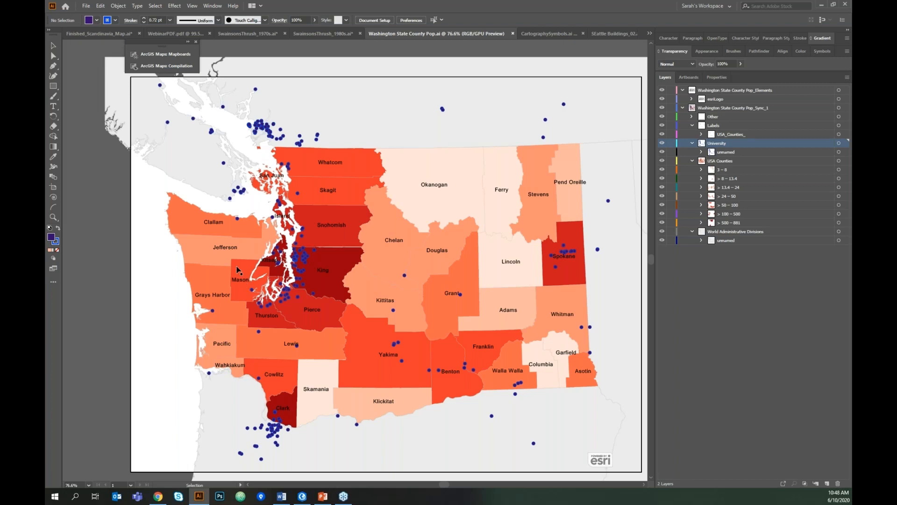
- Reopen the ArcGIS map compilation, open ArcGIS Maps Processes, and show the Custom Symbols page
left_click(172, 67)
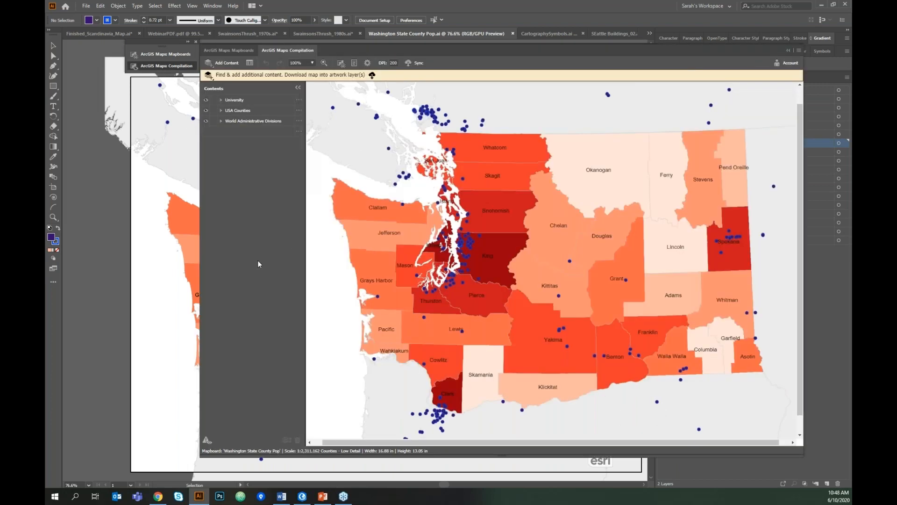
left_click(354, 63)
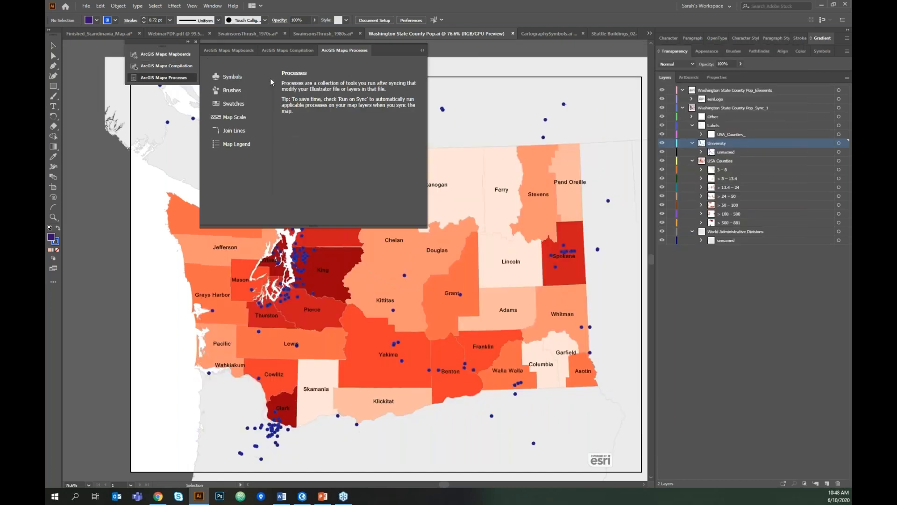
left_click(229, 50)
left_click(239, 76)
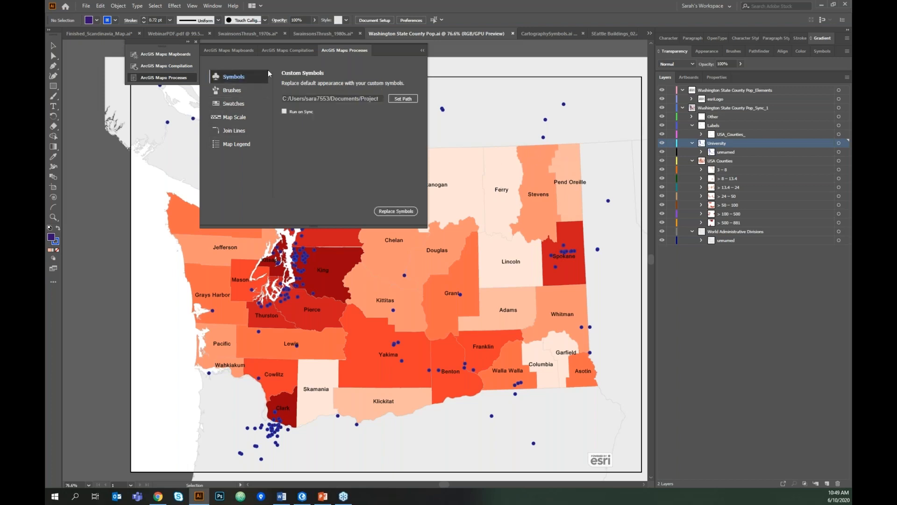
- In CartographySymbols.ai, place two Radio Tower 1 symbols on the artboard, then delete both
left_click(555, 33)
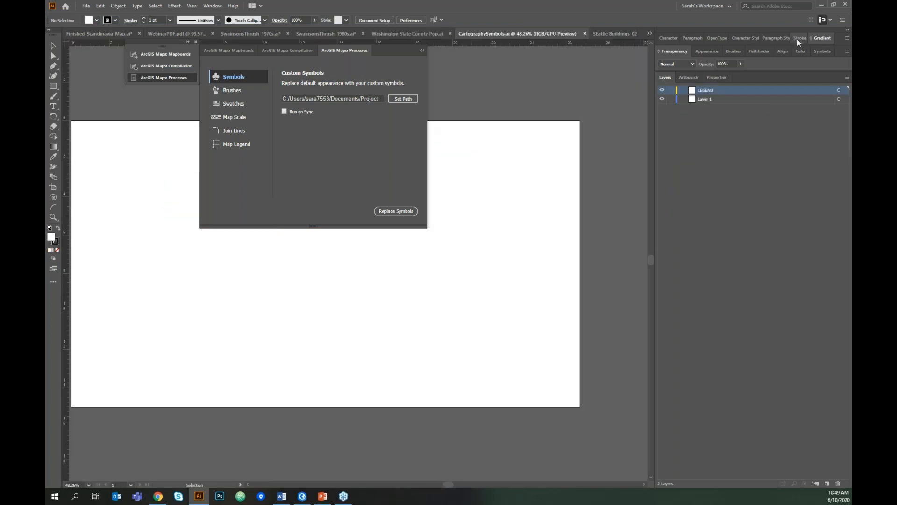
left_click(824, 51)
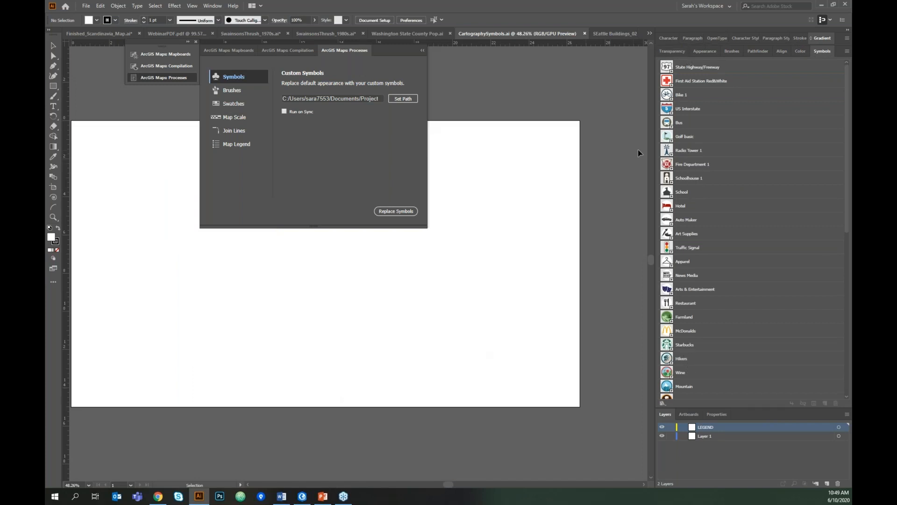
left_click_drag(663, 154, 599, 254)
key("ctrl+space")
left_click(479, 416)
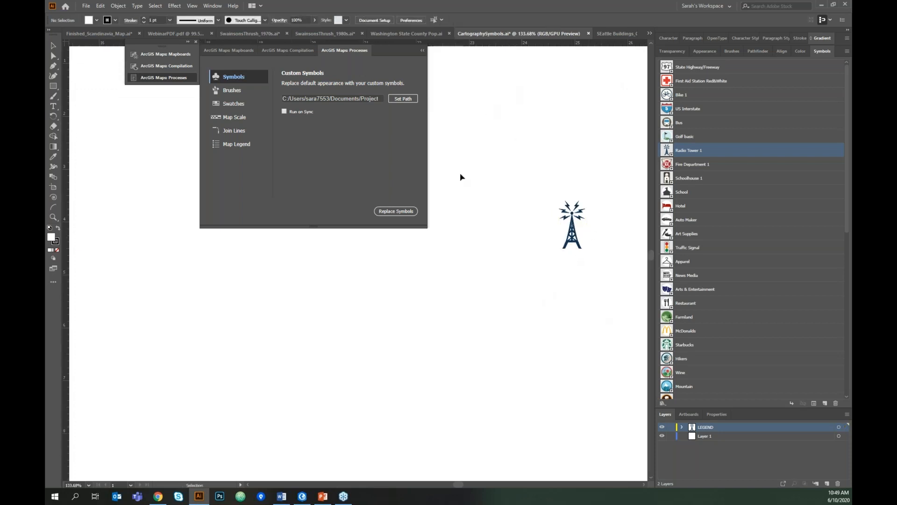
left_click_drag(669, 150, 525, 119)
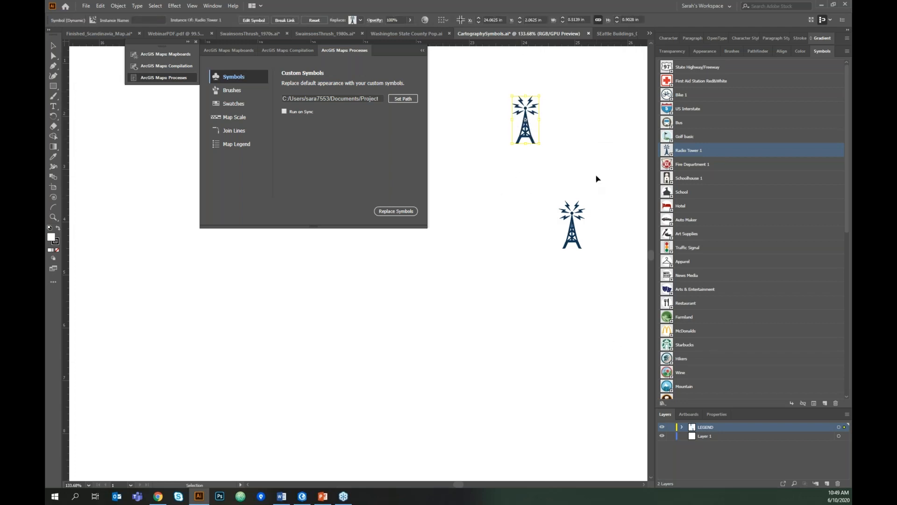
left_click_drag(502, 74, 612, 241)
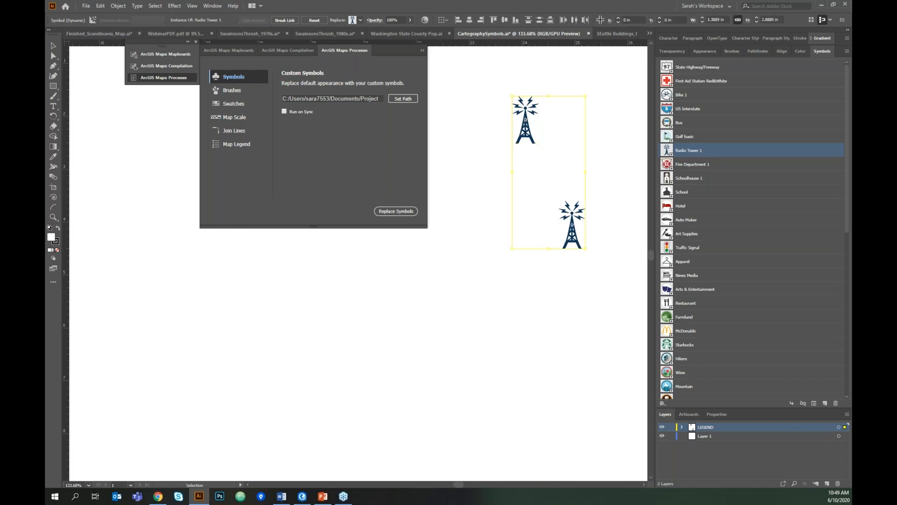
key("Delete")
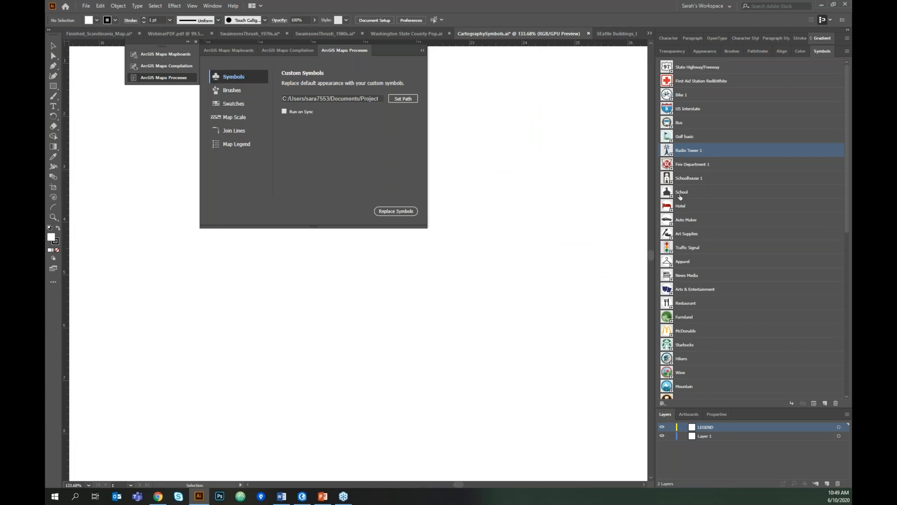
- Rename the school symbol in the Symbols panel to School
left_click(728, 196)
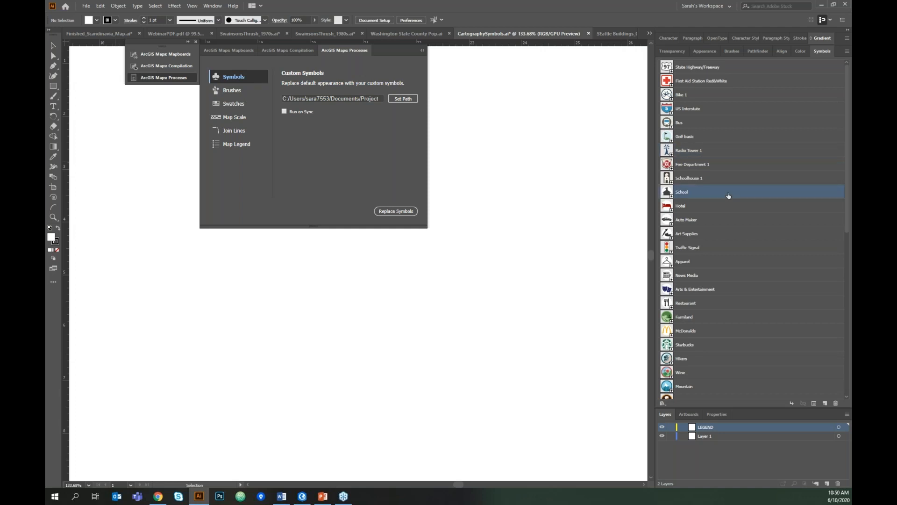
double_click(689, 194)
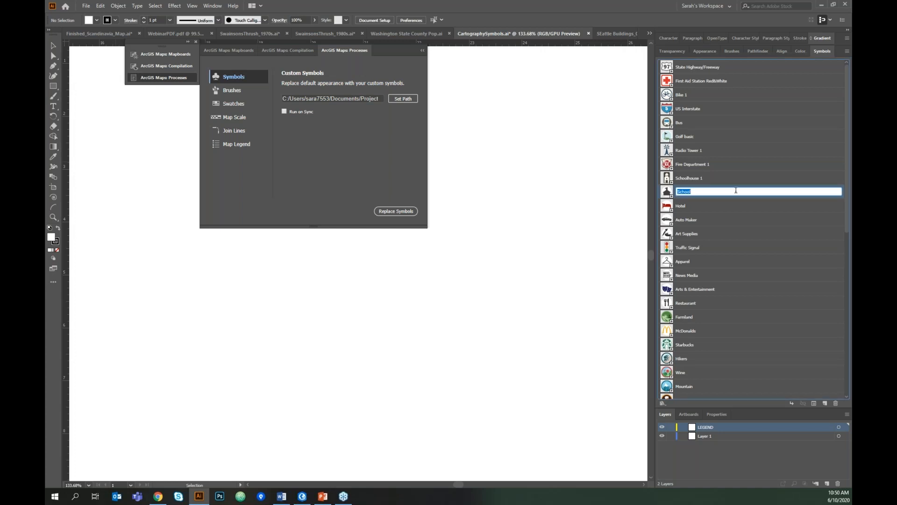
left_click(570, 204)
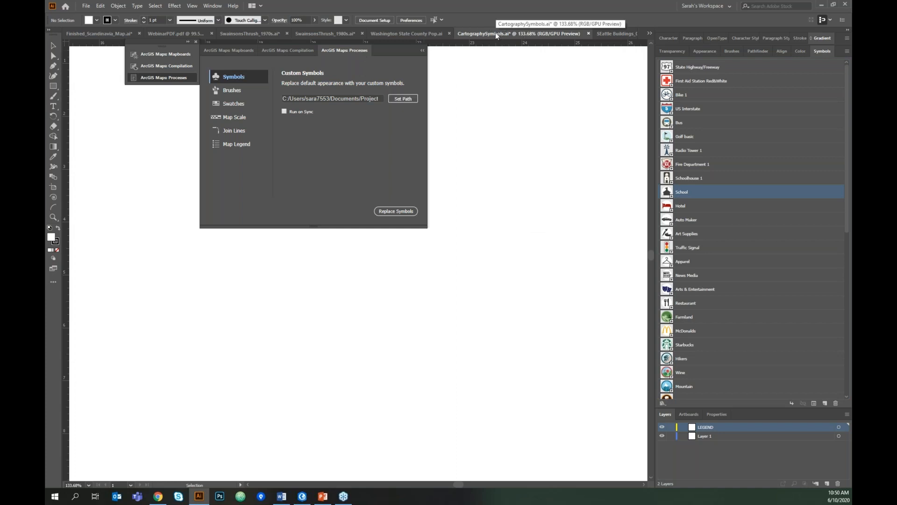
- Set the custom symbols path to the CartographySymbols file
left_click(402, 99)
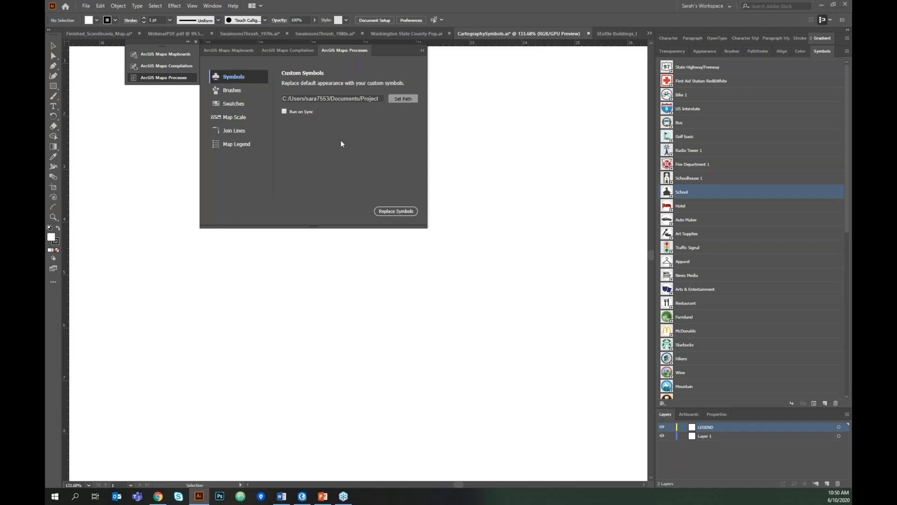
left_click(418, 211)
left_click(403, 99)
left_click(279, 106)
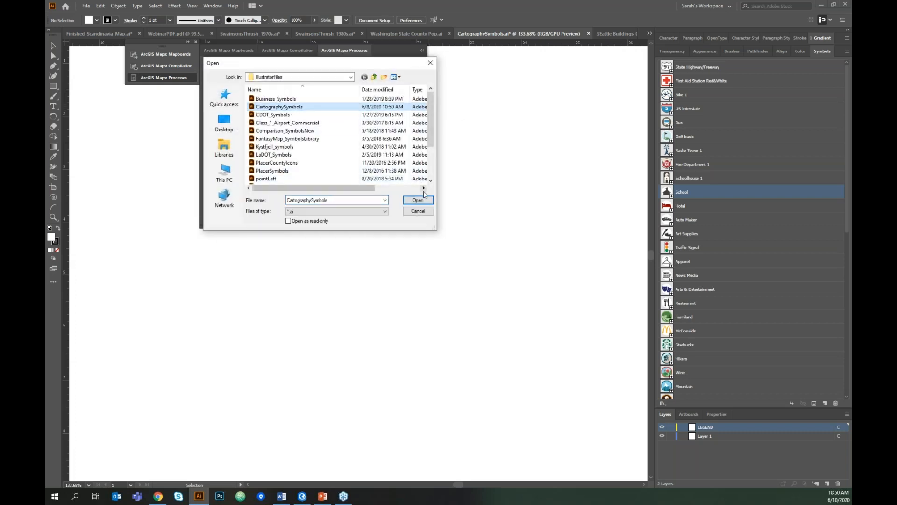
left_click(425, 202)
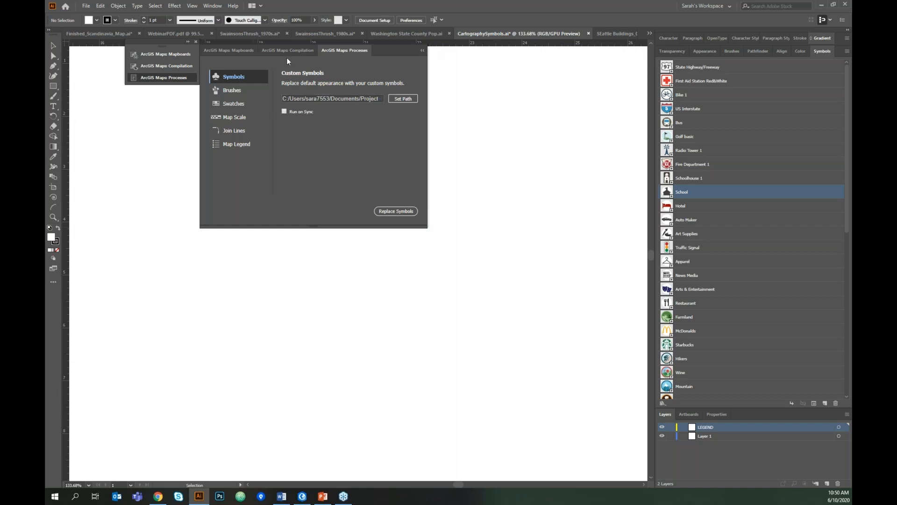
left_click(304, 52)
left_click(347, 50)
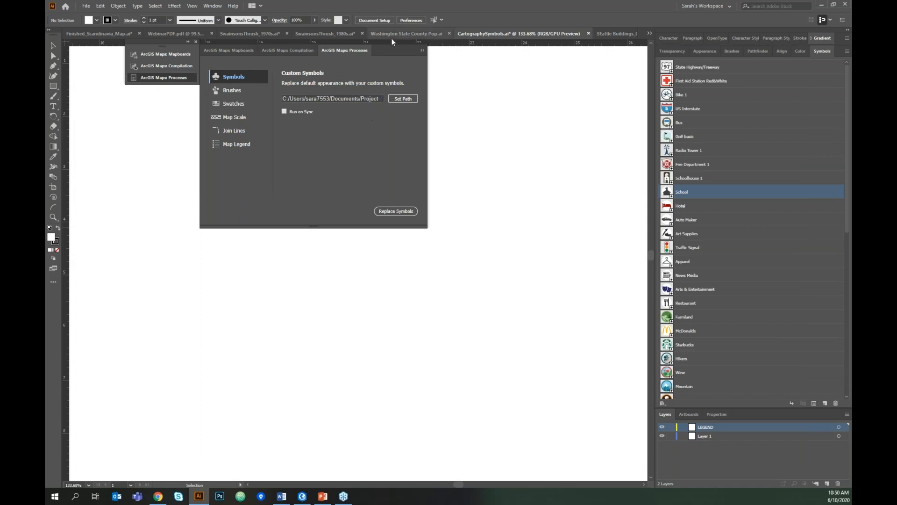
- Rename the University layer in Washington State County Pop.ai to 'Schools'
left_click(427, 34)
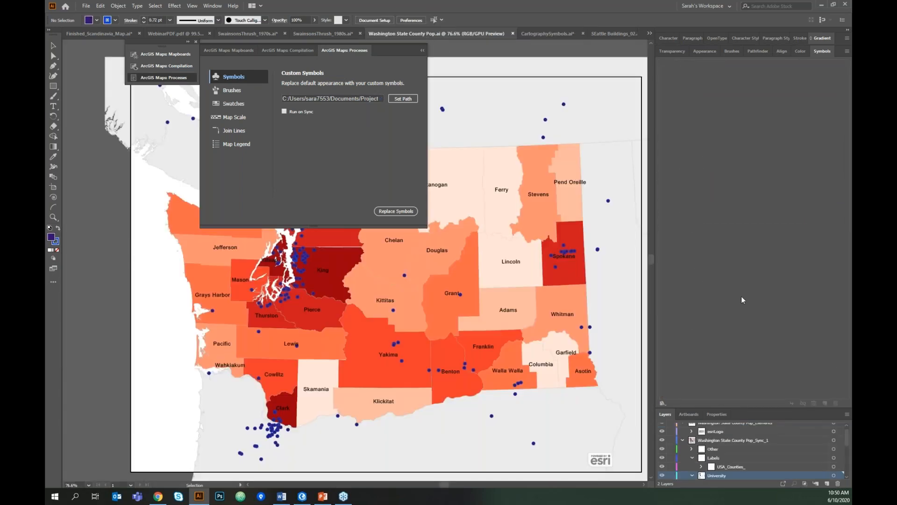
left_click(818, 55)
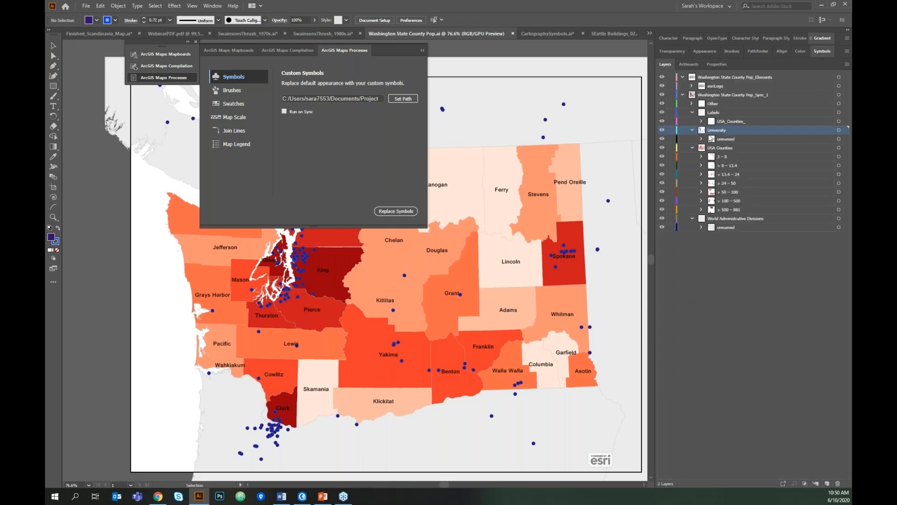
double_click(713, 131)
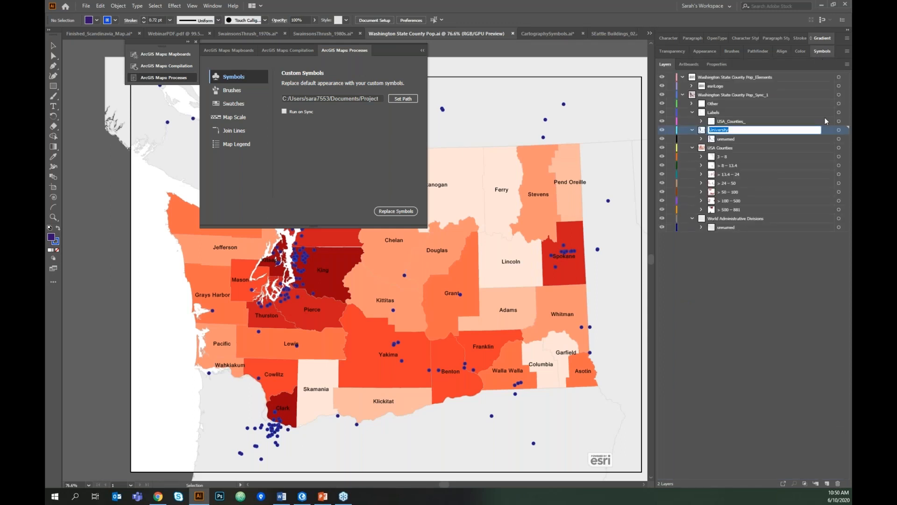
type("Schools")
key("Return")
- Check the School symbol's exact name, then correct the layer name to 'School'
left_click(566, 34)
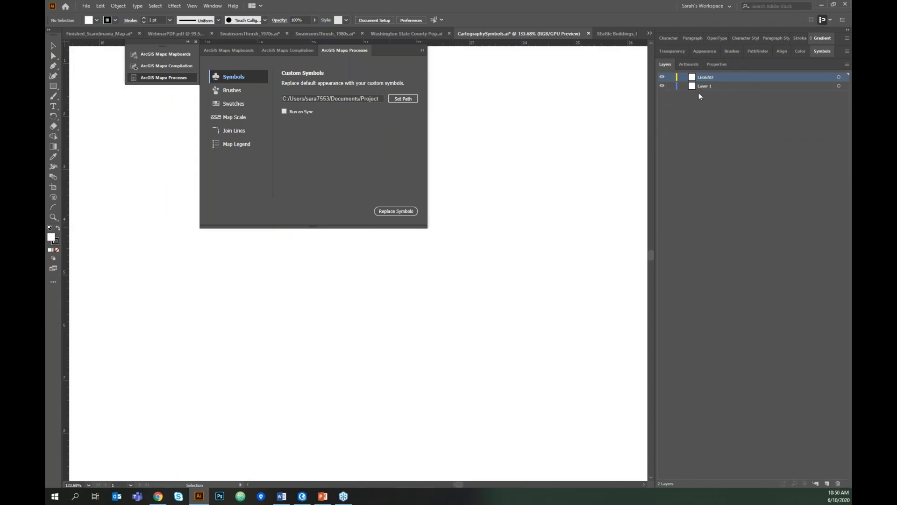
left_click(815, 52)
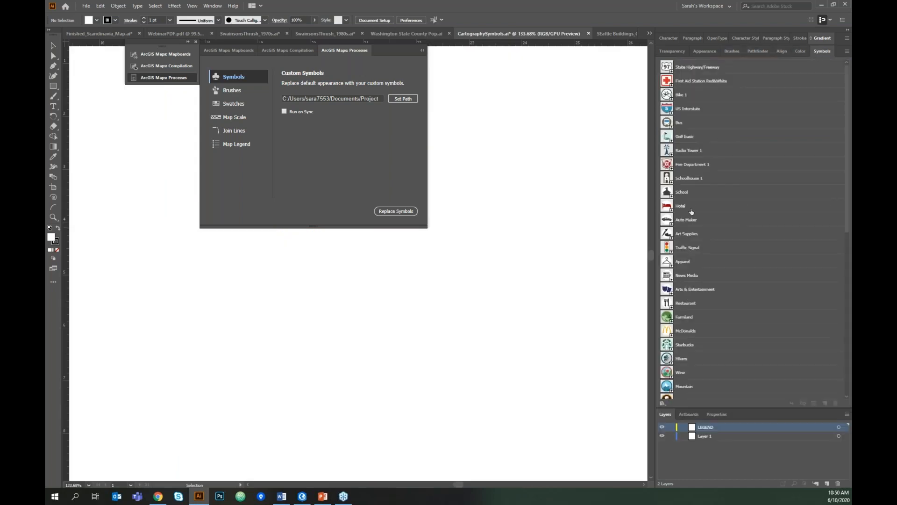
double_click(683, 193)
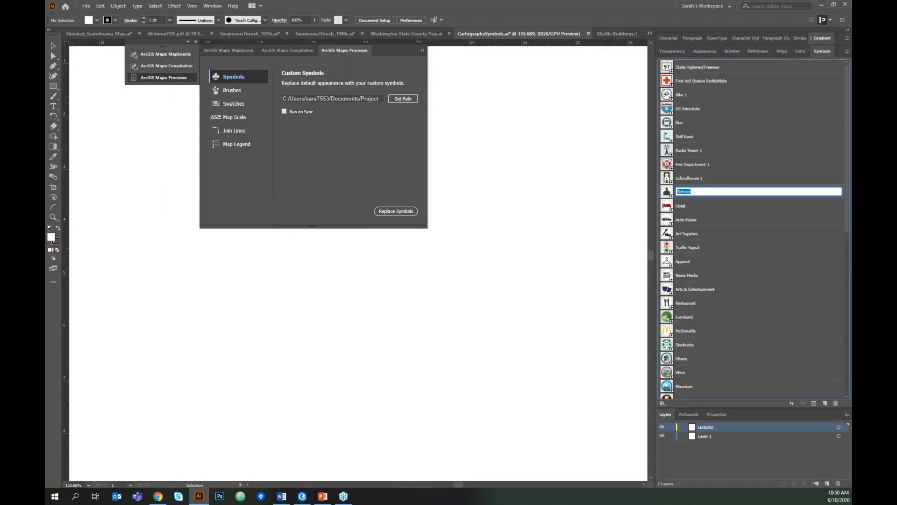
left_click(414, 33)
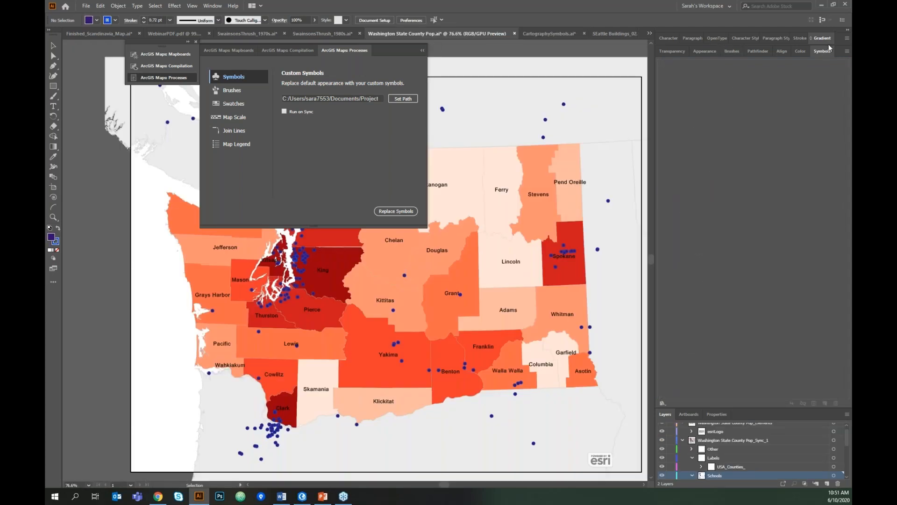
left_click(824, 51)
double_click(717, 129)
type("School")
key("Return")
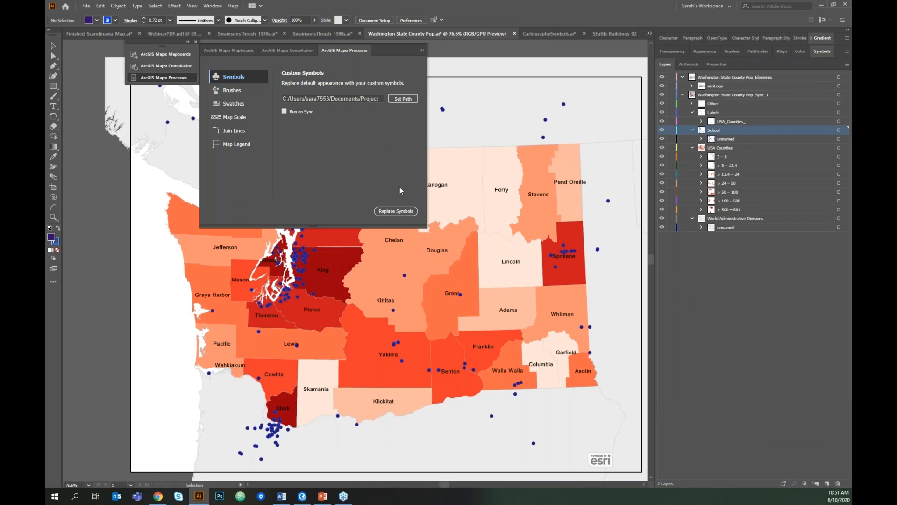
- Replace the school points with the custom School symbol and pan the counties to check
left_click(396, 211)
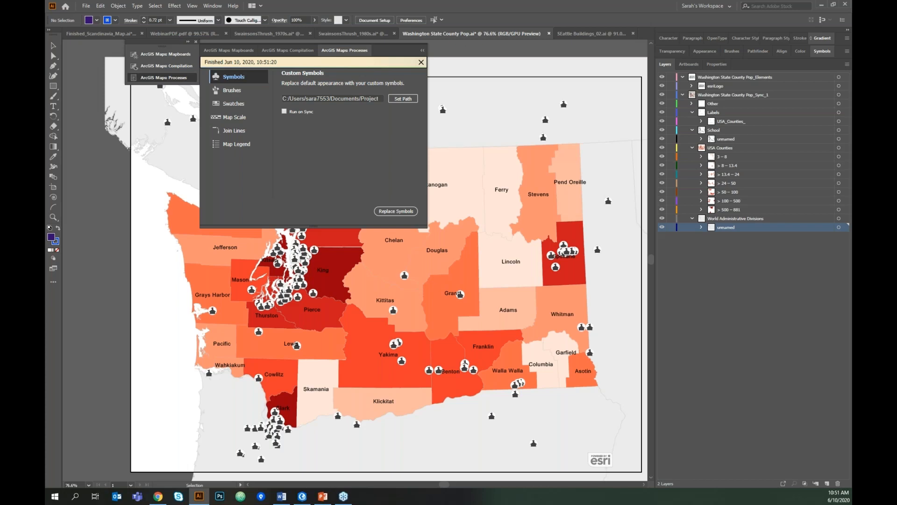
left_click(423, 50)
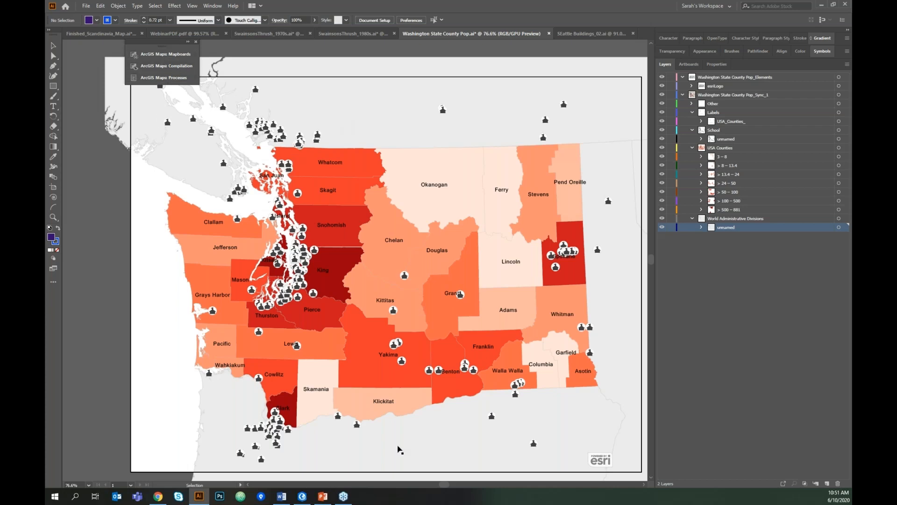
left_click(179, 78)
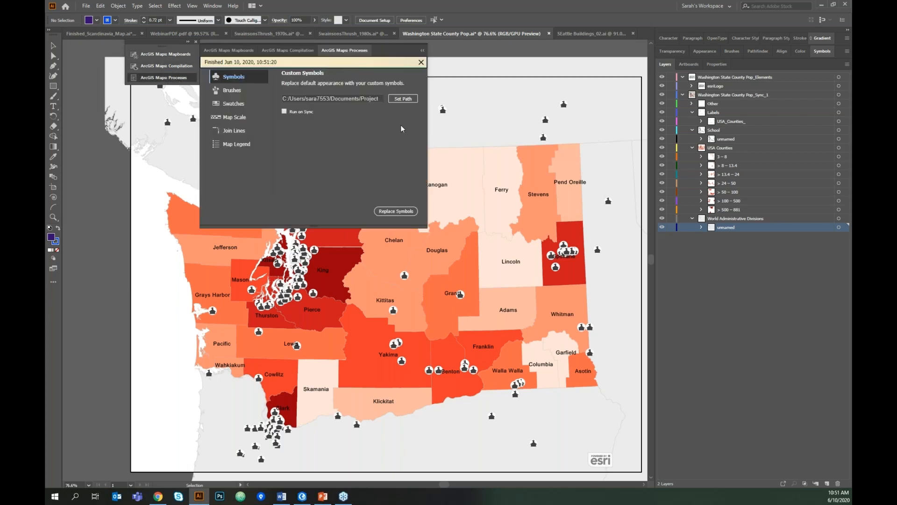
key("space")
left_click_drag(507, 306, 631, 182)
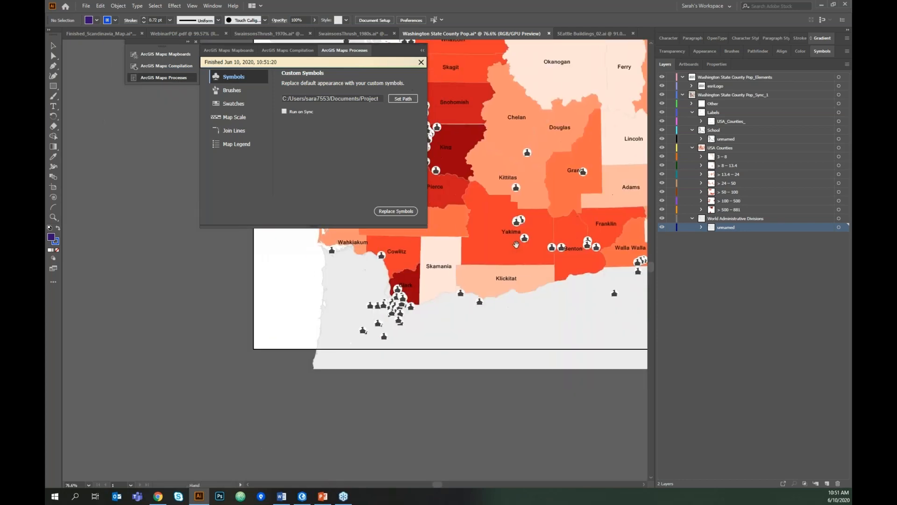
left_click_drag(518, 245, 657, 182)
left_click_drag(567, 198, 533, 239)
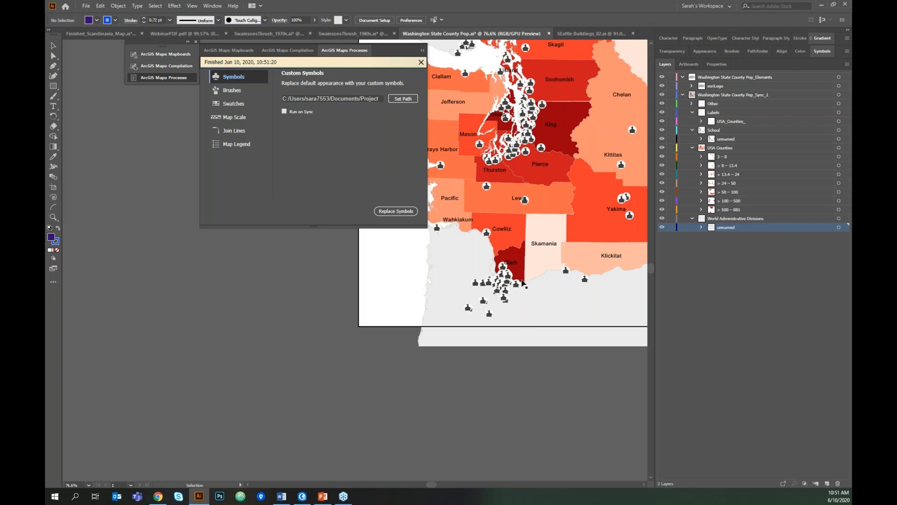
left_click_drag(517, 266, 498, 220)
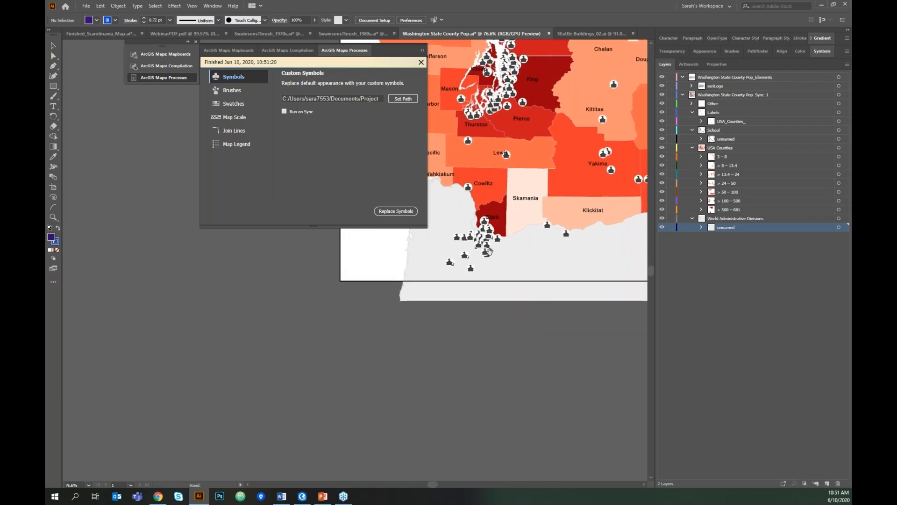
- Generate a Map Legend with only the School and USA Counties layers visible
left_click(243, 144)
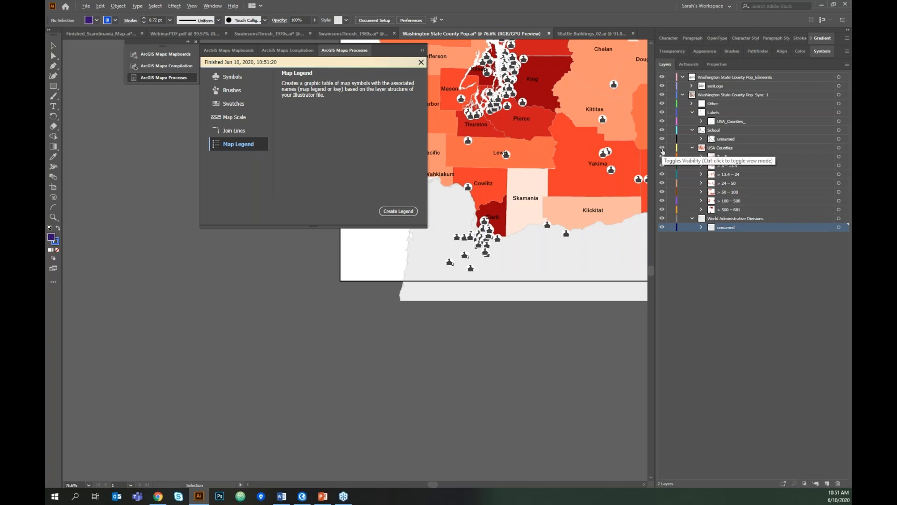
left_click(662, 147, "alt")
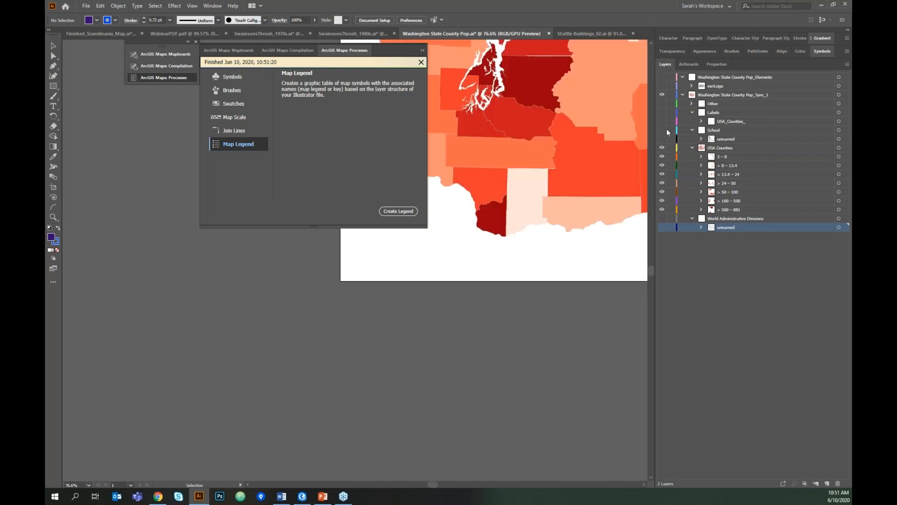
left_click(662, 130)
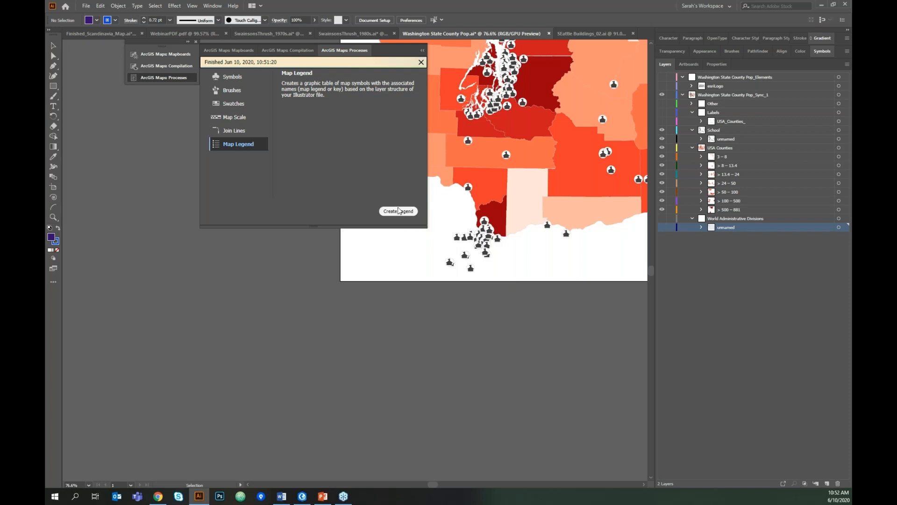
left_click(398, 211)
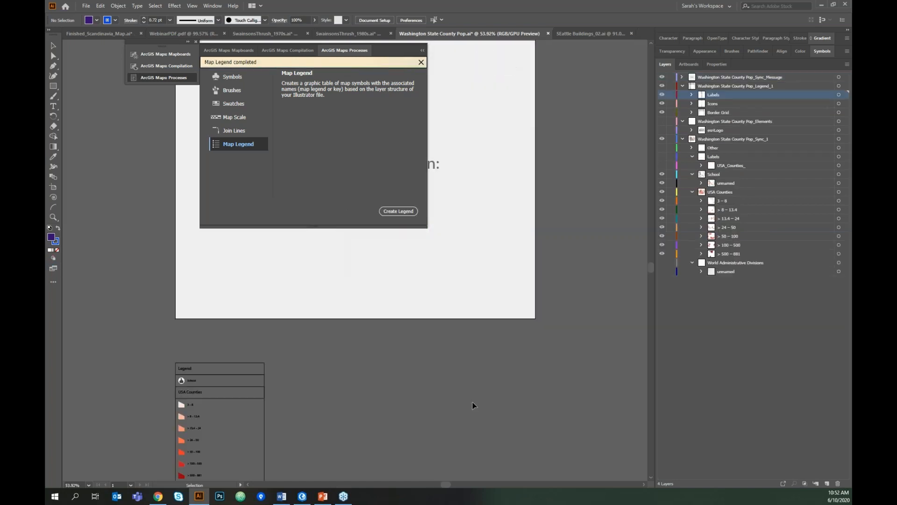
- Inspect the new legend table and select its School icon
left_click_drag(362, 377, 605, 265)
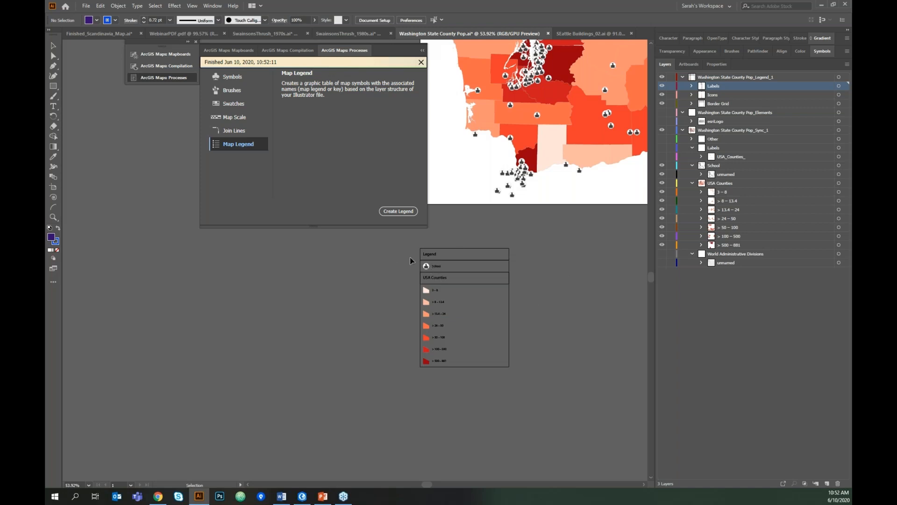
scroll(428, 257, "up", 2)
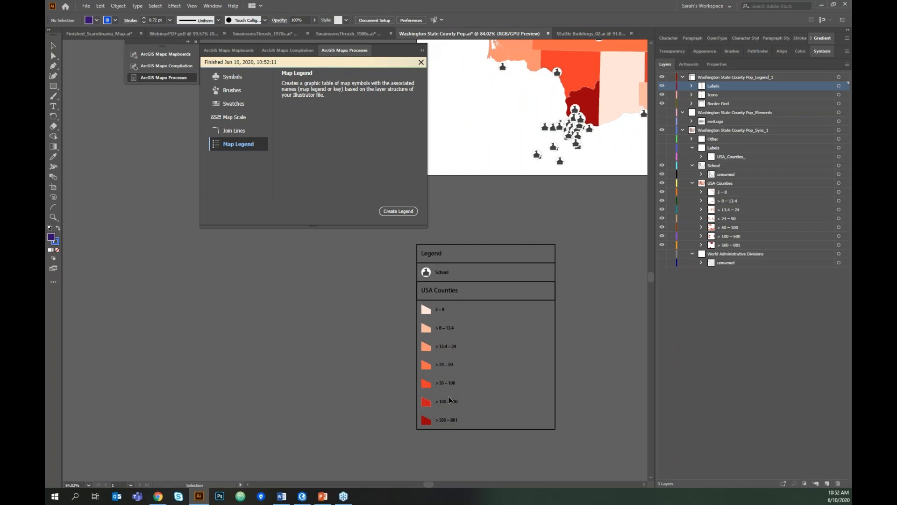
left_click(428, 274)
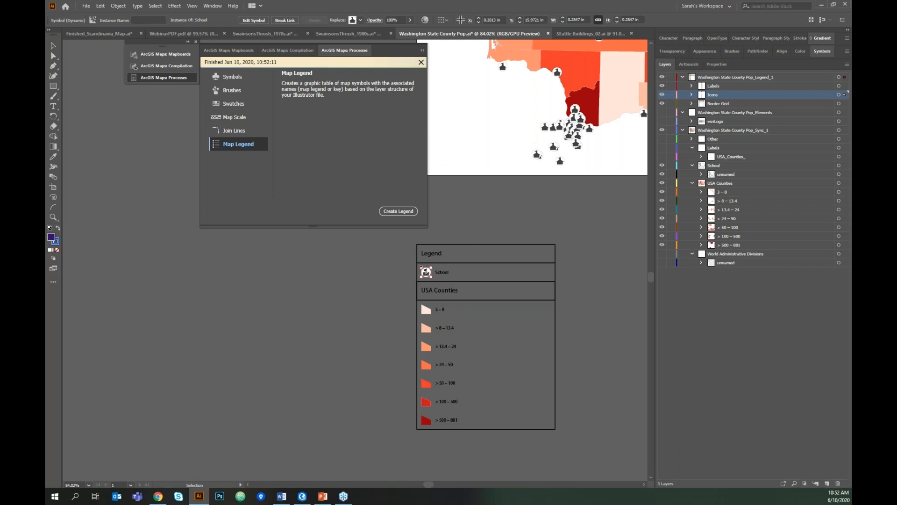
left_click_drag(493, 142, 335, 395)
left_click_drag(521, 254, 440, 292)
- Fit the artboard, close the processes panel, centre map and legend, then switch to PowerPoint
key("ctrl+0")
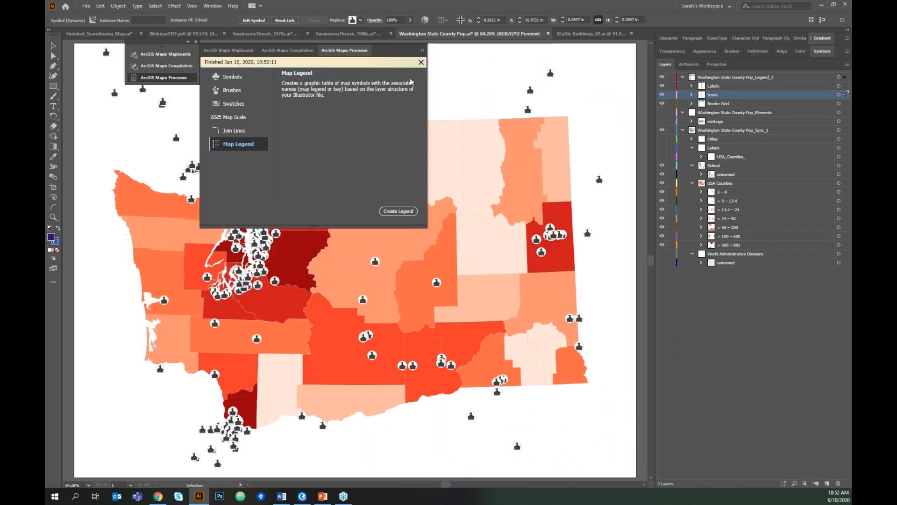
left_click(422, 50)
scroll(367, 150, "down", 2)
left_click_drag(362, 86, 388, 110)
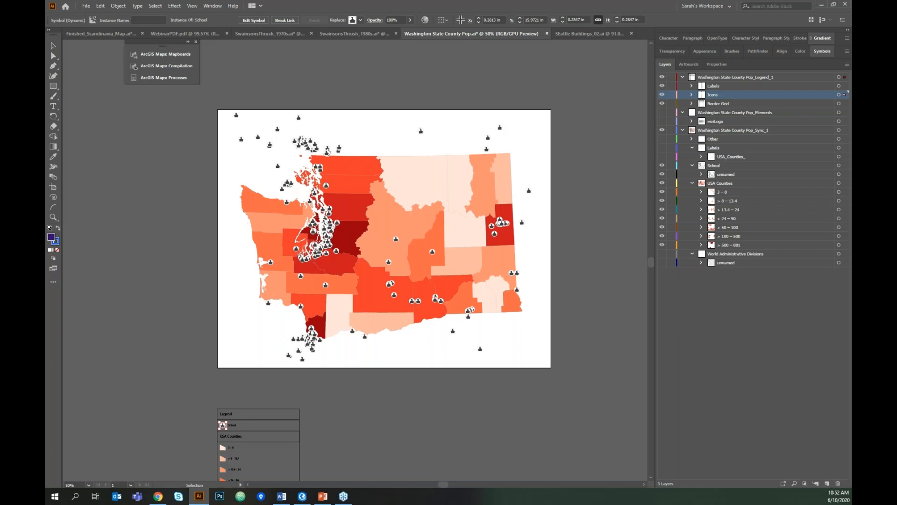
key("alt+Tab")
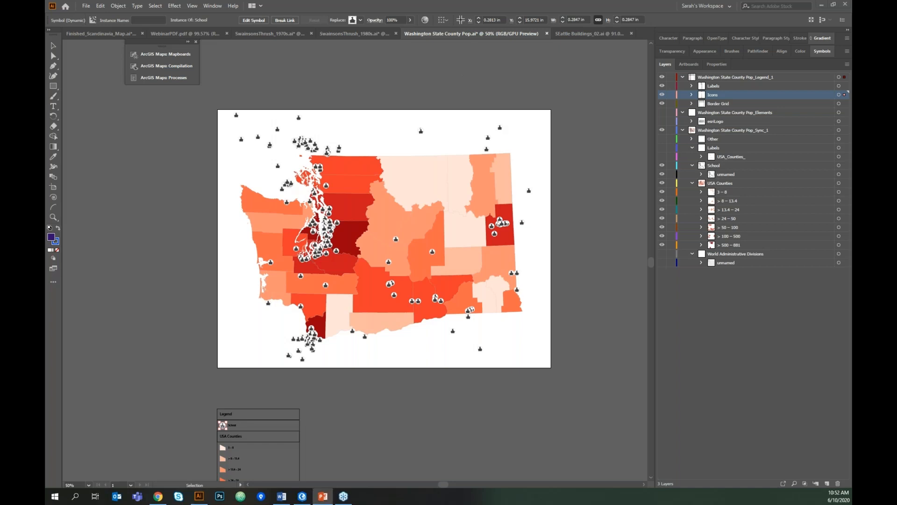
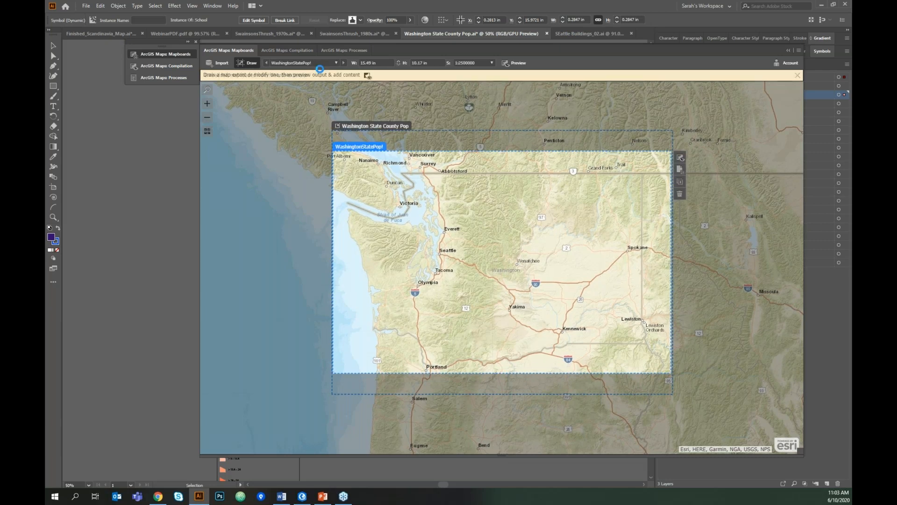
left_click(681, 171)
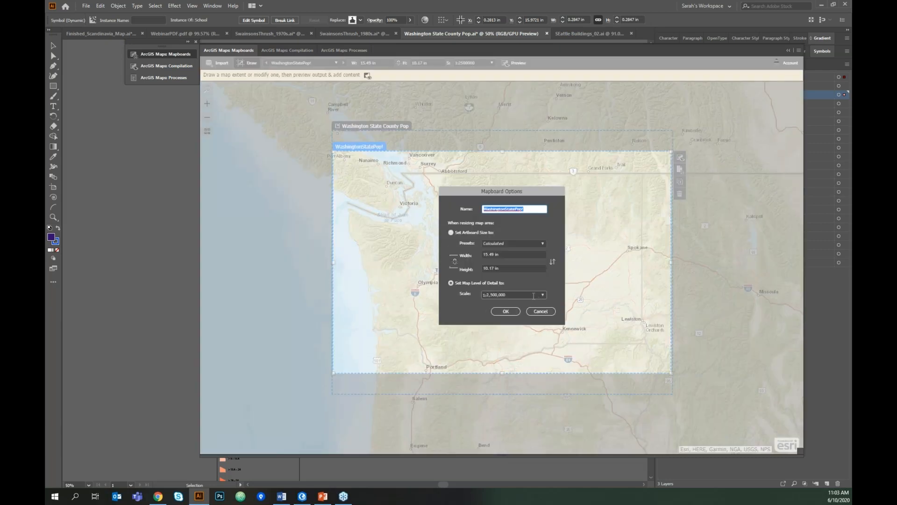
left_click(544, 296)
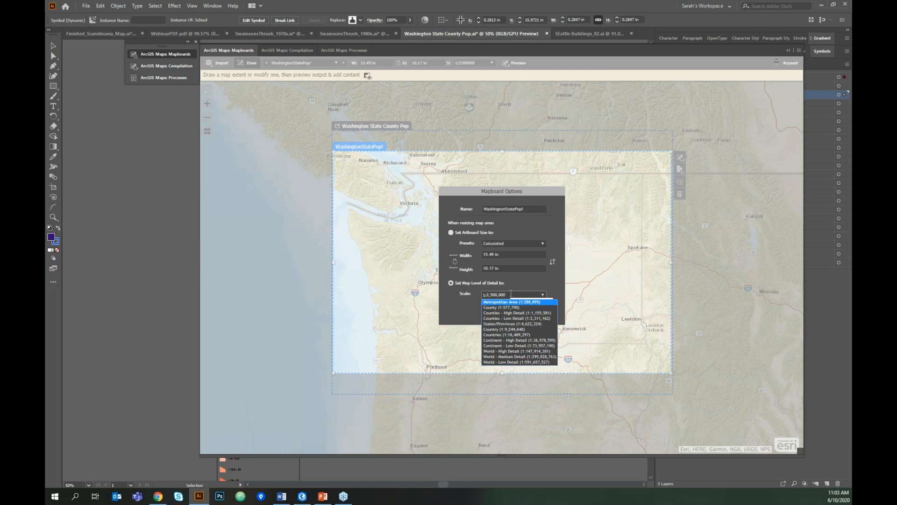
left_click(524, 277)
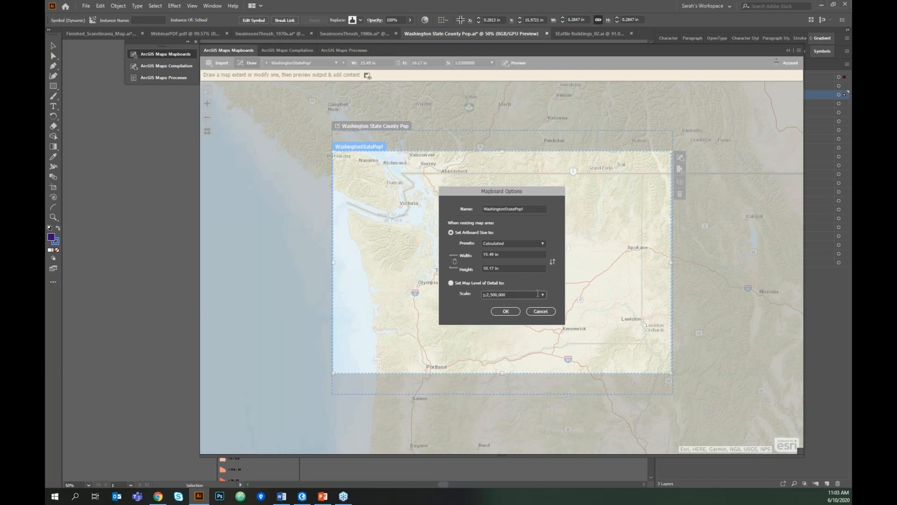
left_click(451, 283)
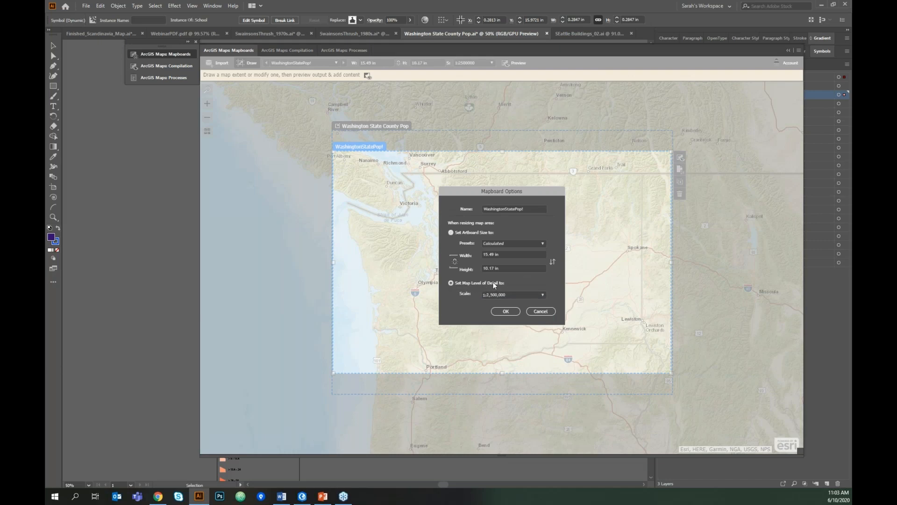
left_click(543, 295)
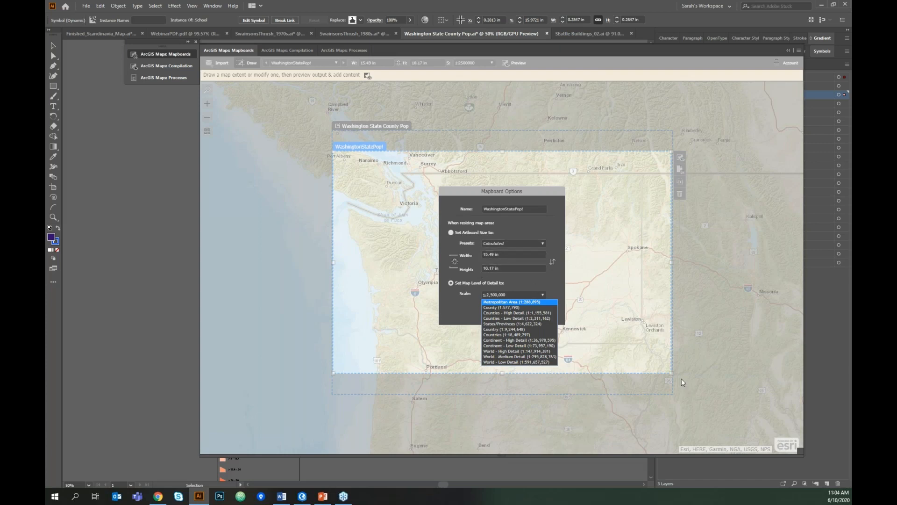
left_click(544, 281)
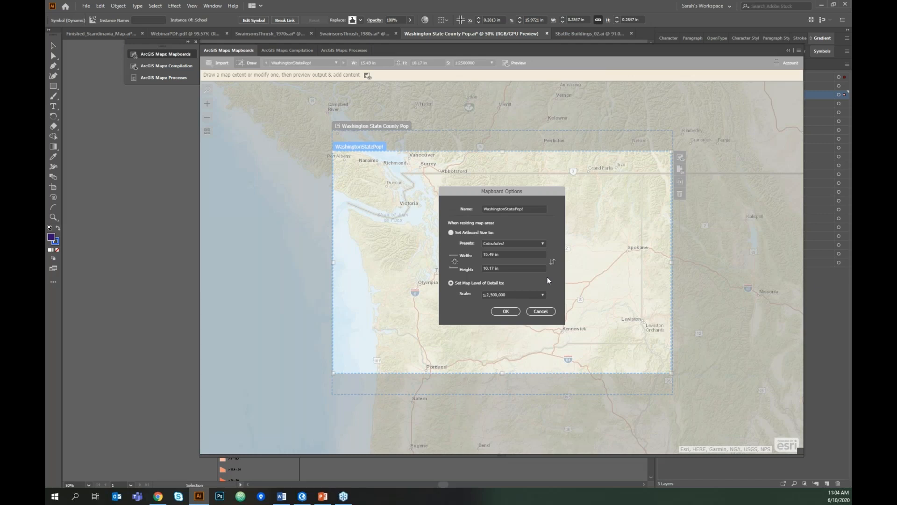
left_click(543, 295)
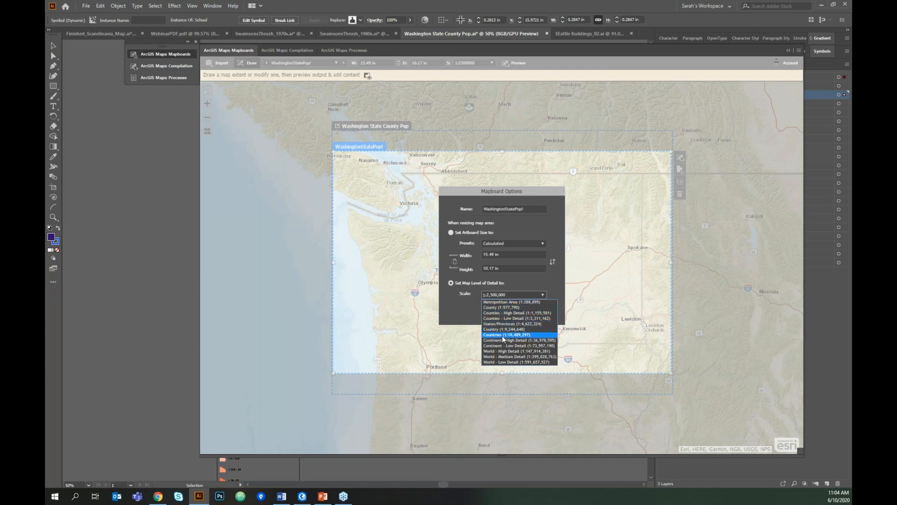
left_click(488, 295)
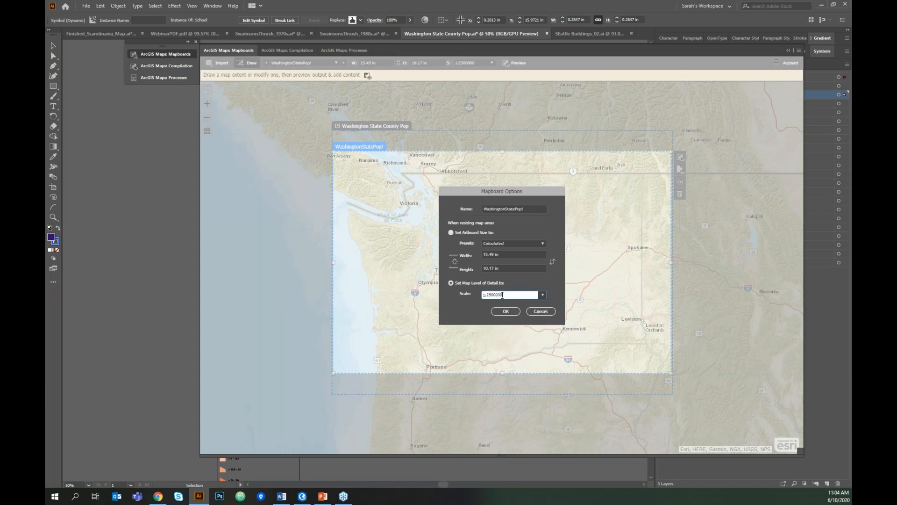
left_click_drag(488, 294, 515, 294)
type("2500000")
left_click(551, 312)
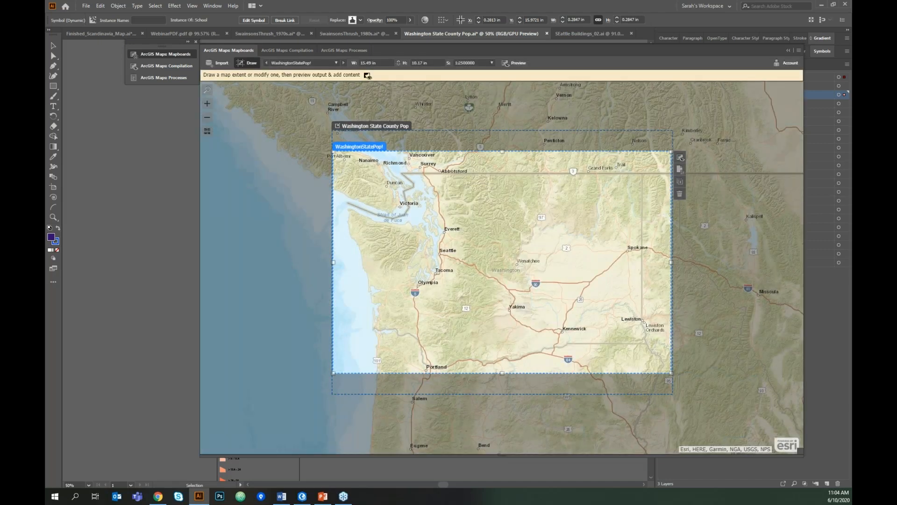
- Run the PowerPoint slideshow, then show the ArcGIS Maps Compilation choropleth and switch to Chrome
key("alt+Tab")
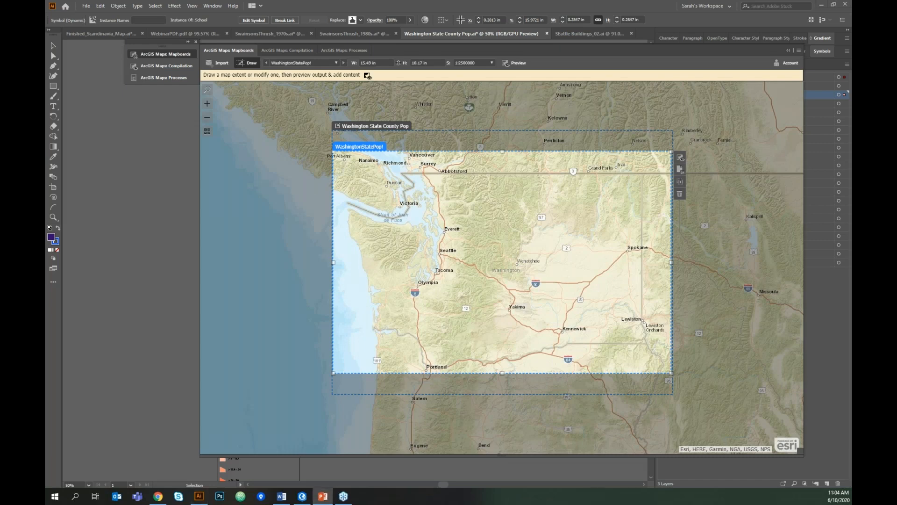
key("F5")
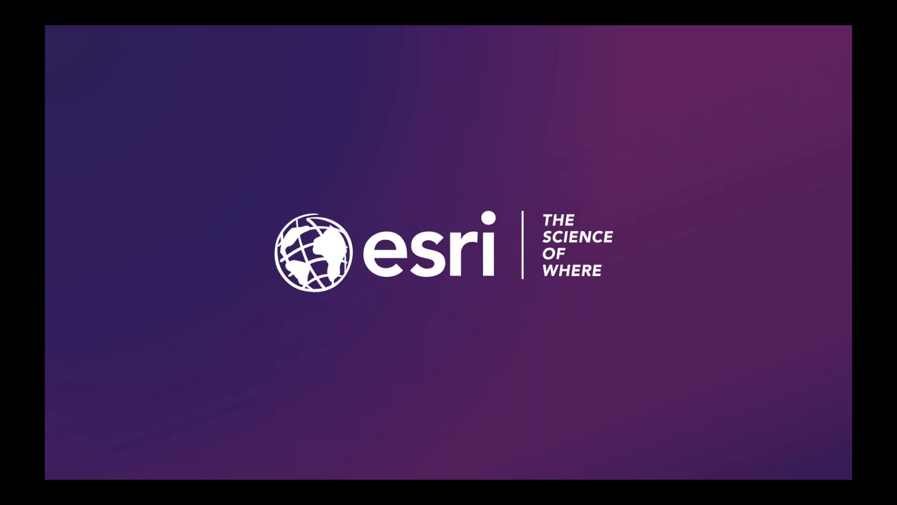
key("alt+Tab")
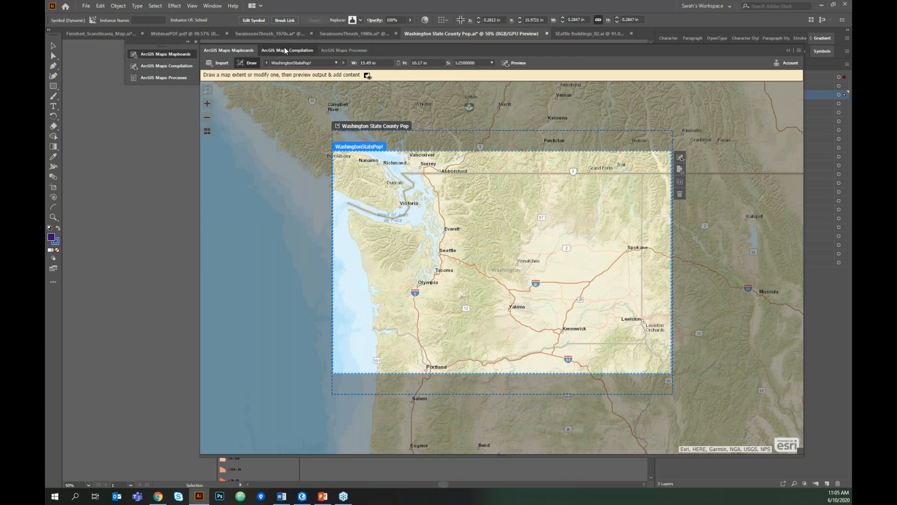
left_click(287, 47)
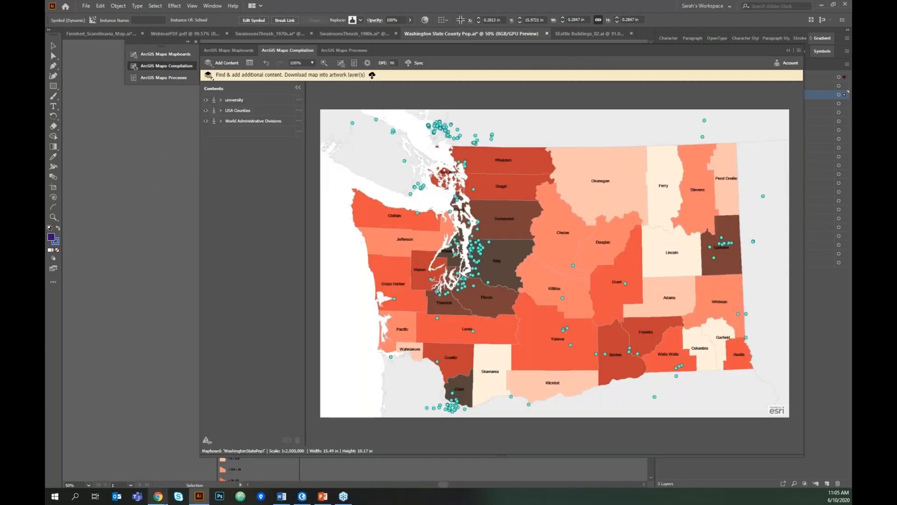
left_click(158, 496)
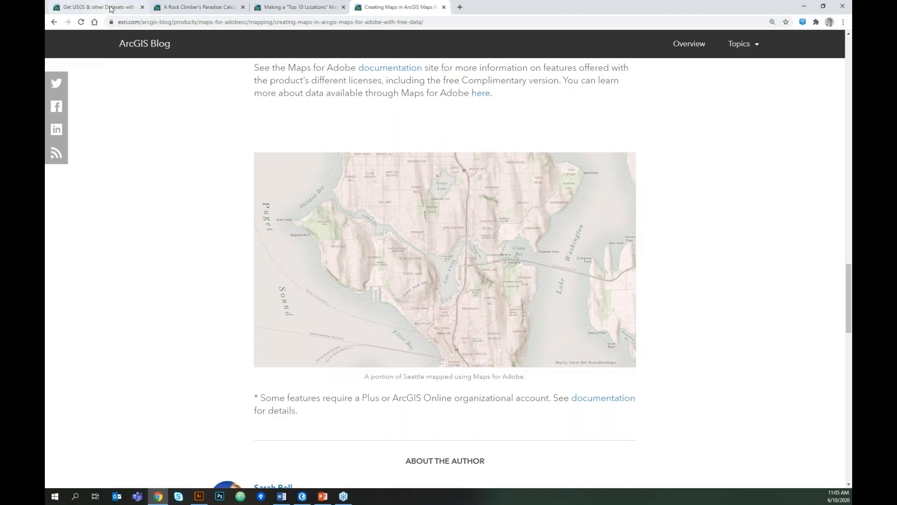
- Browse the ArcGIS Blog climbing and Seattle map articles, then open the university layer's options in Illustrator
left_click(212, 7)
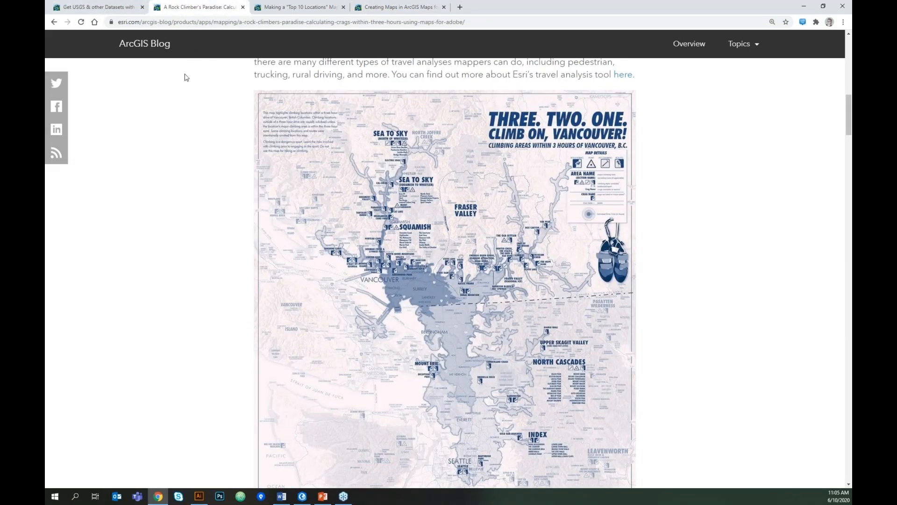
left_click(376, 7)
left_click(306, 7)
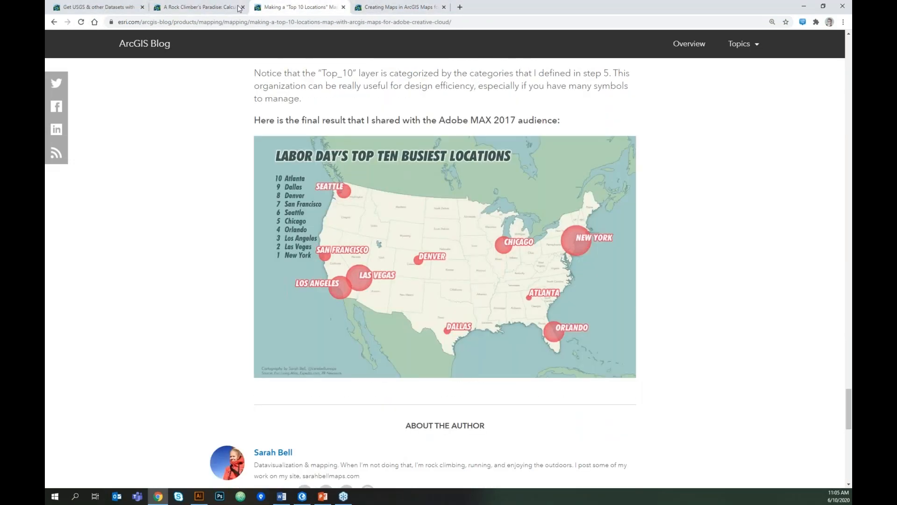
left_click(210, 8)
mouse_move(849, 133)
left_mouse_down()
mouse_move(850, 75)
mouse_move(851, 129)
left_mouse_up()
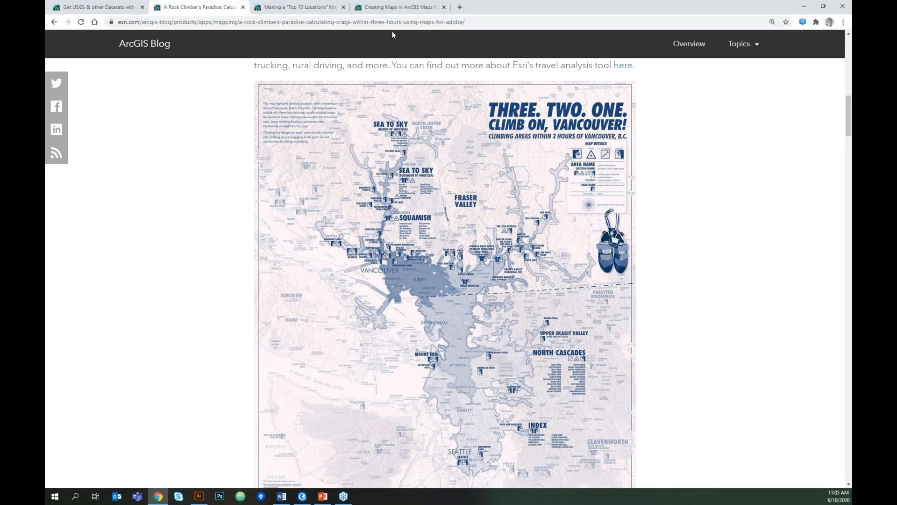
left_click(399, 9)
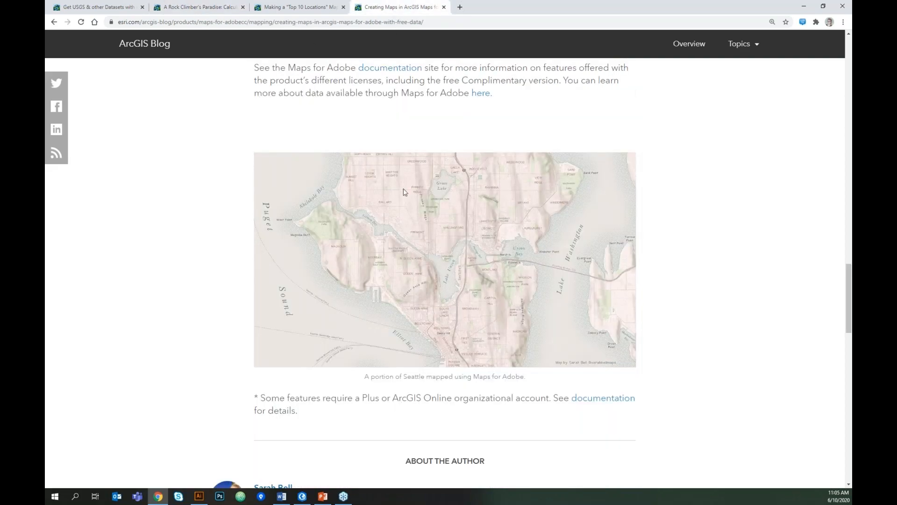
left_click(209, 8)
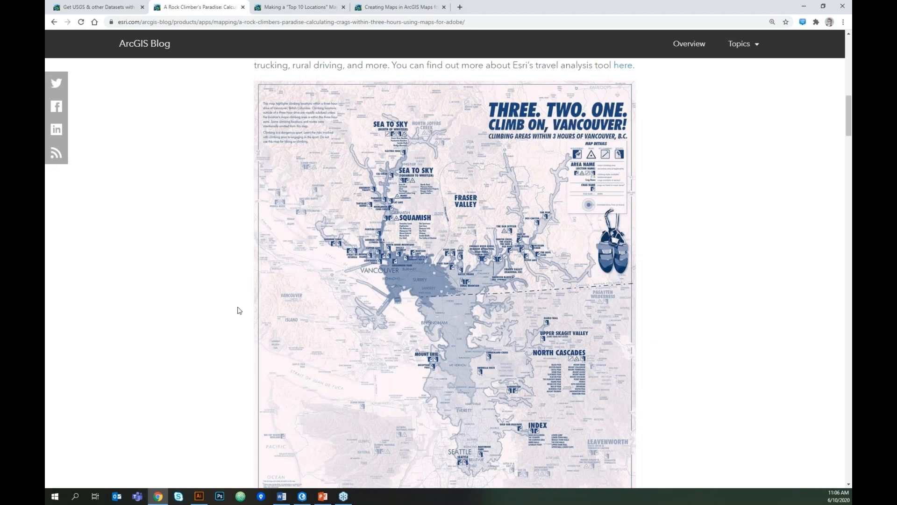
scroll(400, 398, "down", 1)
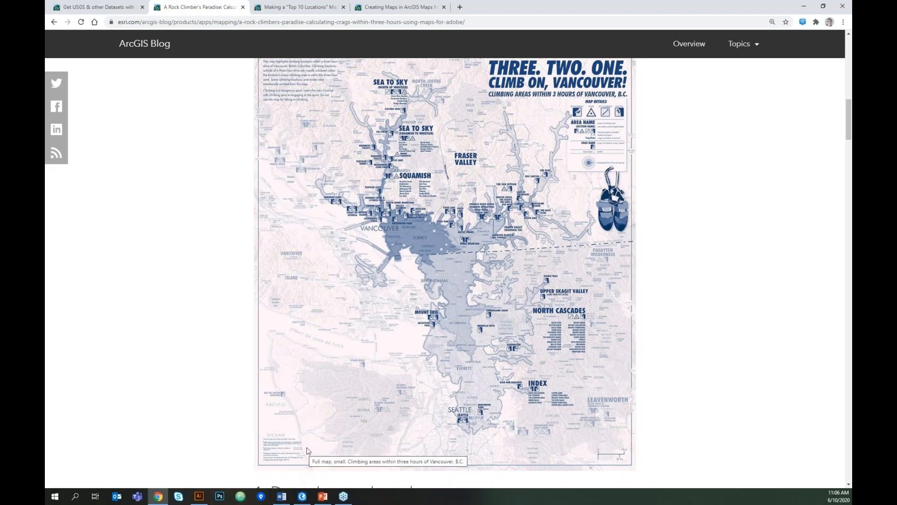
left_click(199, 496)
left_click(299, 100)
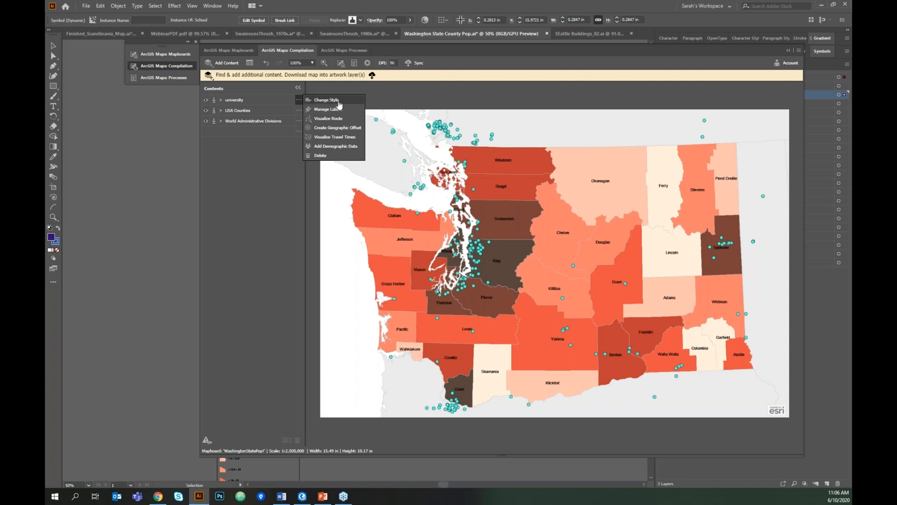
- Open the university layer's style settings and close them without changes
left_click(299, 100)
left_click(322, 101)
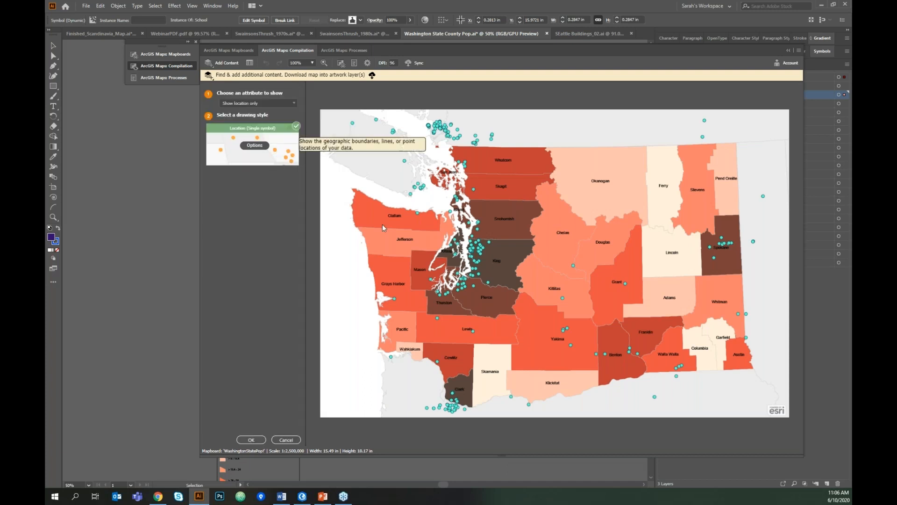
left_click(286, 440)
- Review the USA Counties classification and colour ramp choices, leaving the style unchanged
left_click(299, 110)
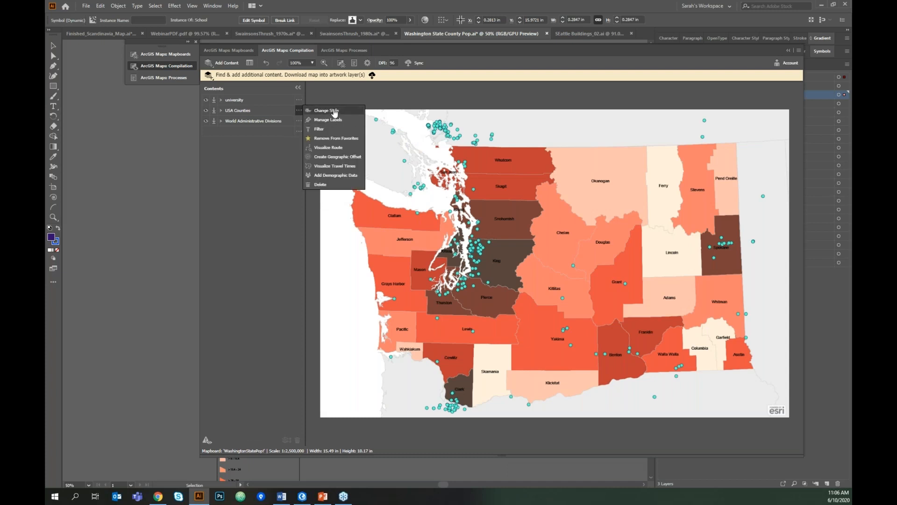
left_click(335, 111)
left_click(255, 151)
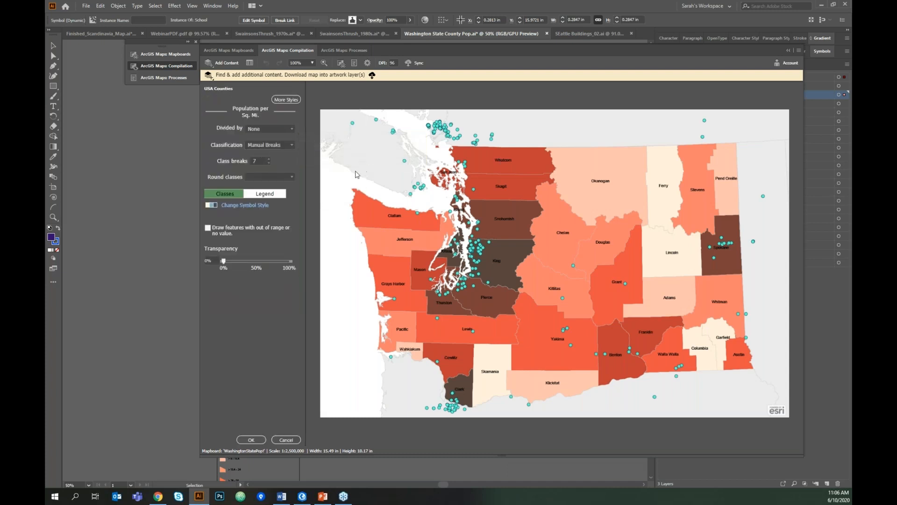
left_click(247, 205)
left_click_drag(535, 119, 534, 177)
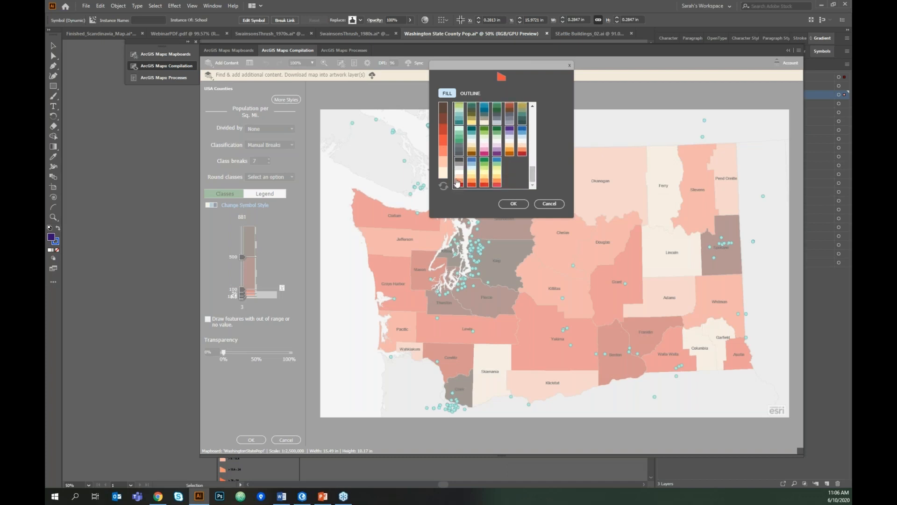
left_click_drag(534, 177, 536, 111)
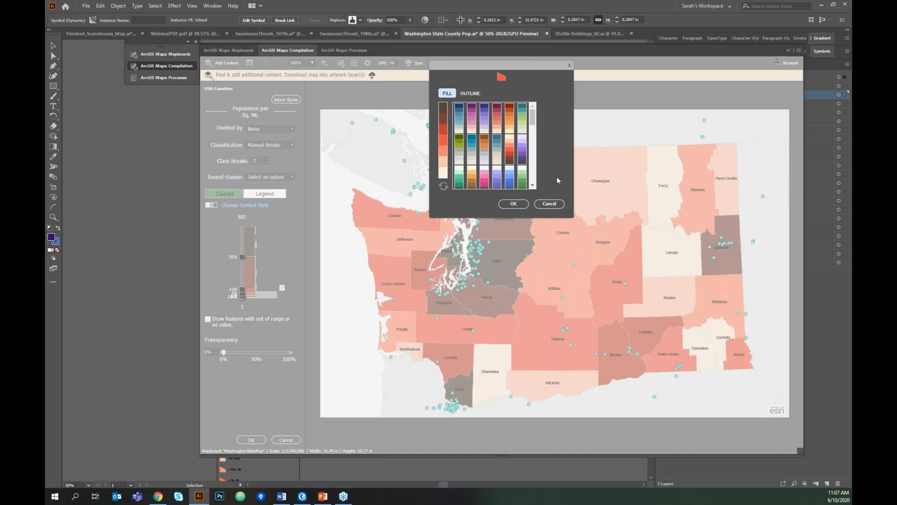
left_click(559, 204)
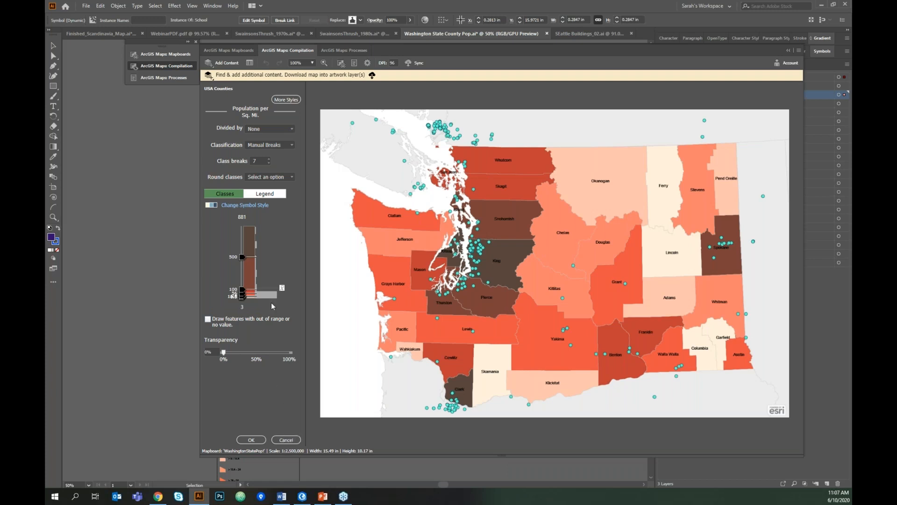
left_click(287, 441)
left_click(298, 110)
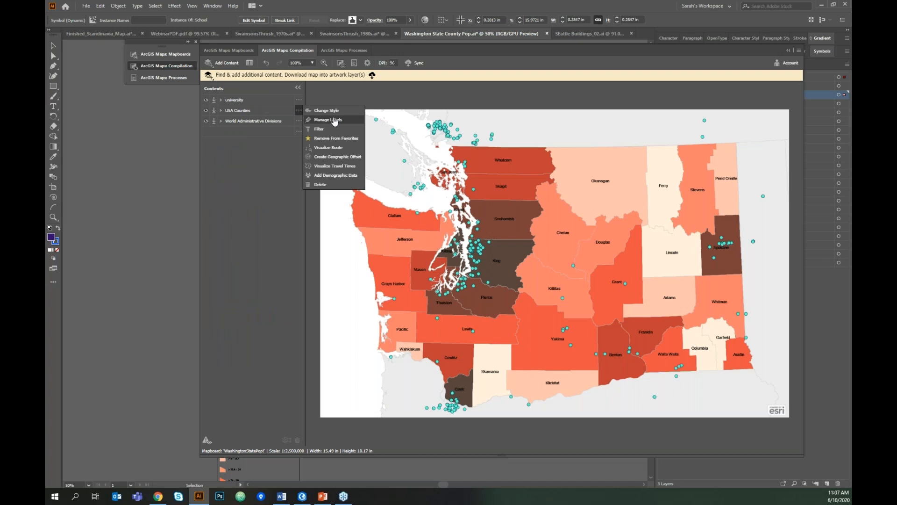
- Switch USA Counties to the Counts and Amounts (Size) style with circles from 5 to 100 px
left_click(328, 111)
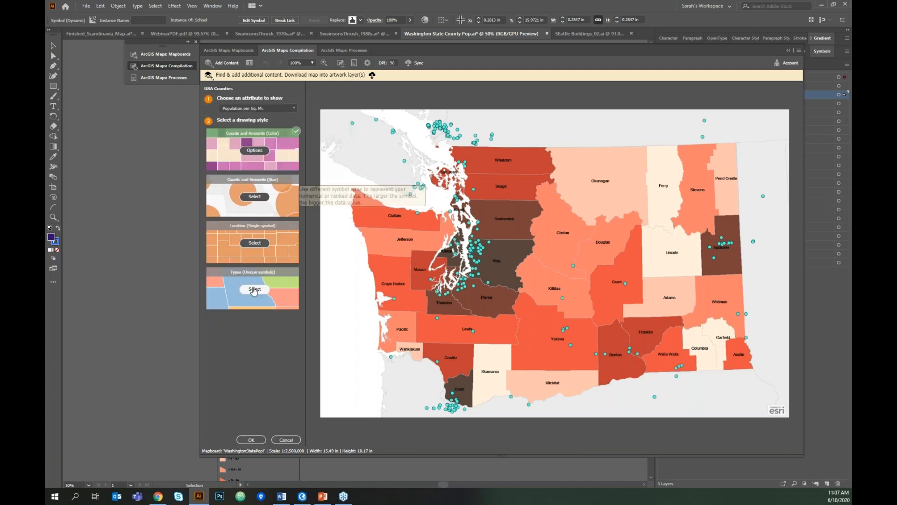
left_click(254, 197)
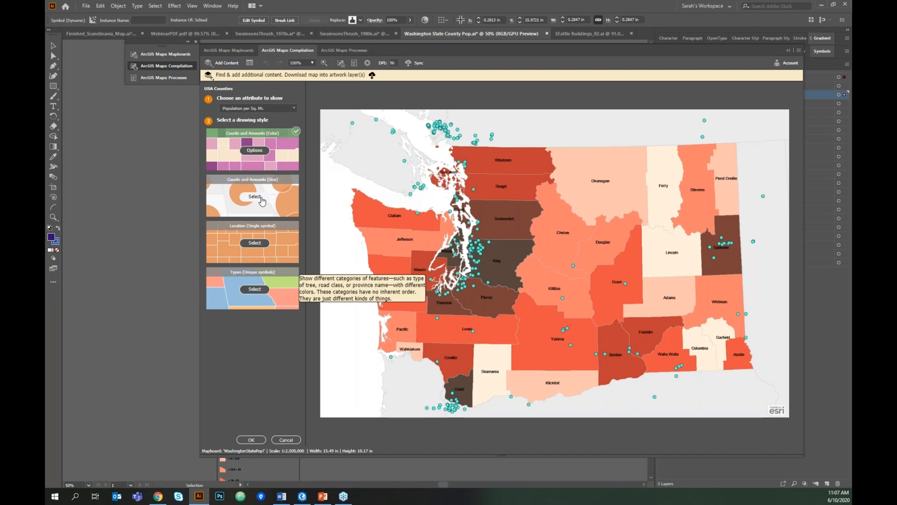
left_click(262, 198)
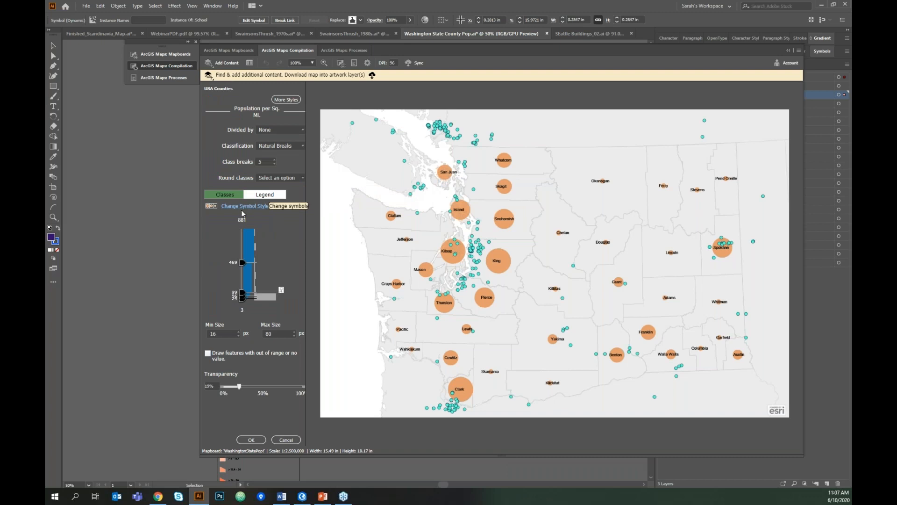
left_click(263, 334)
type("100")
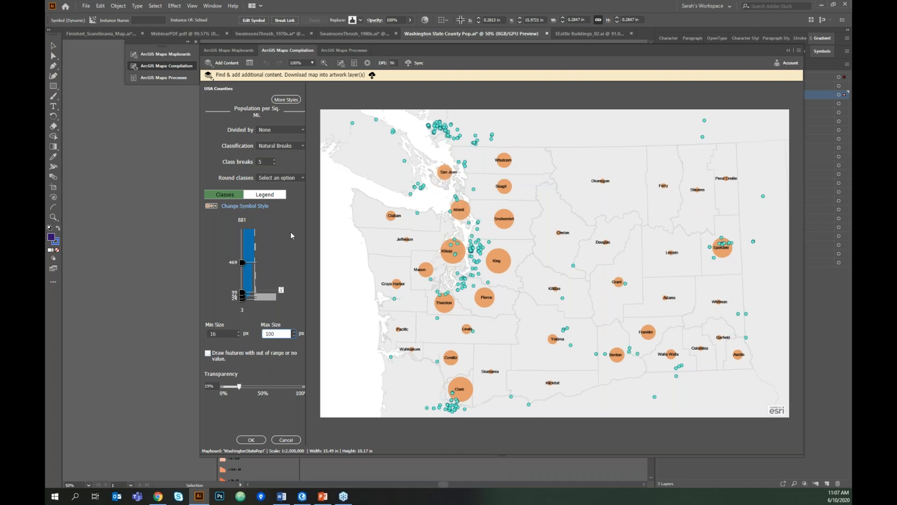
left_click_drag(277, 334, 264, 333)
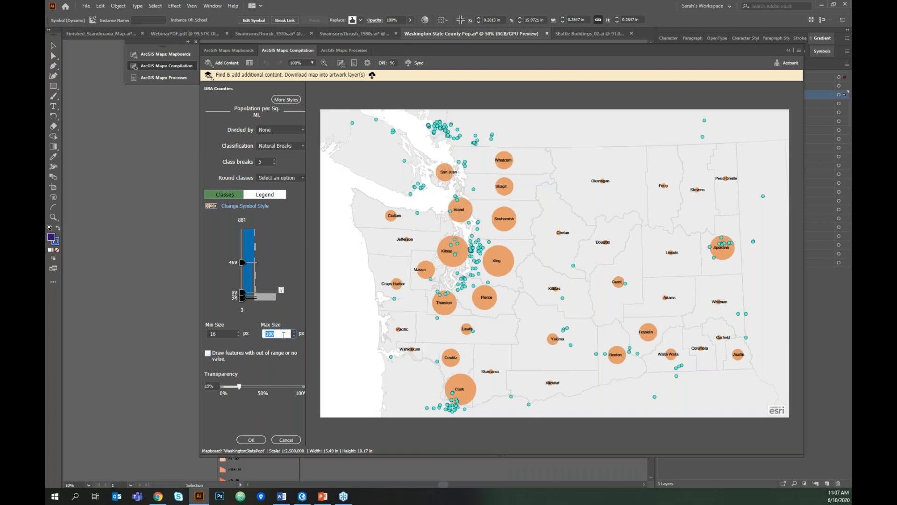
key("shift+Tab")
type("5")
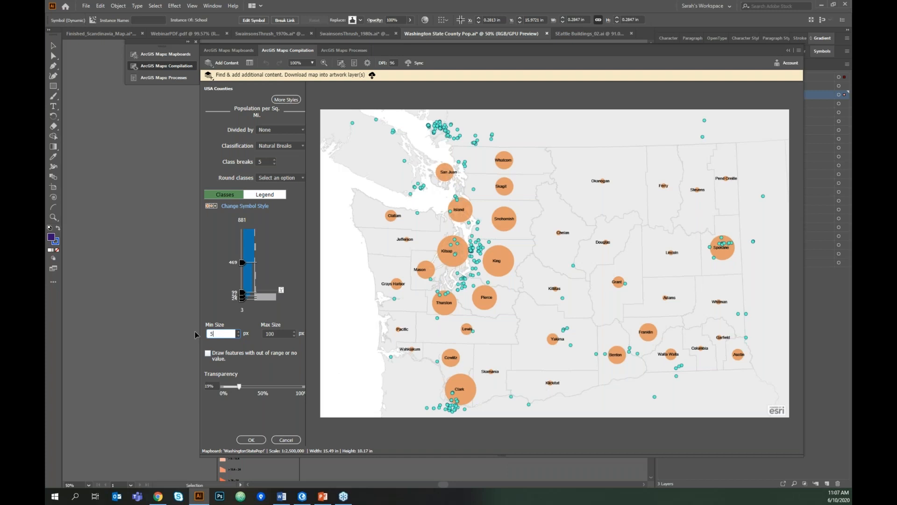
key("Return")
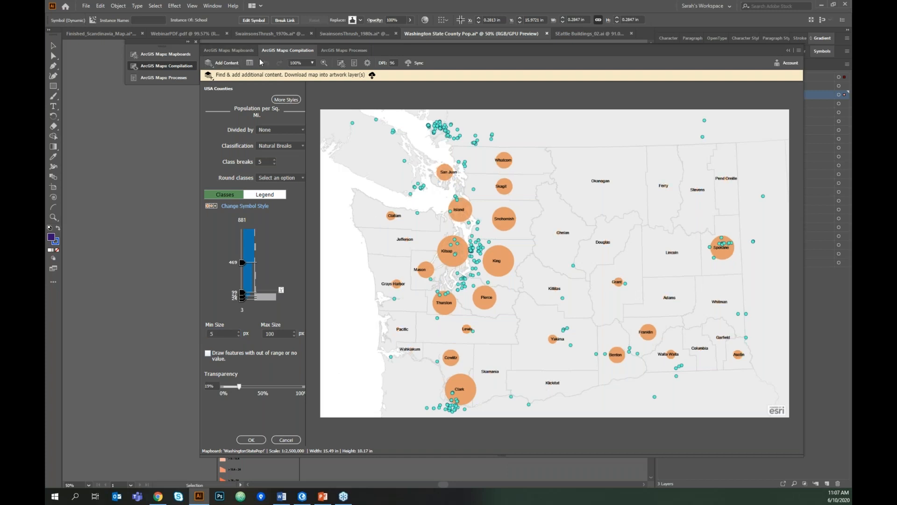
- Check the Add Content options, collapse the ArcGIS Maps Compilation panel, and switch to PowerPoint
left_click(227, 67)
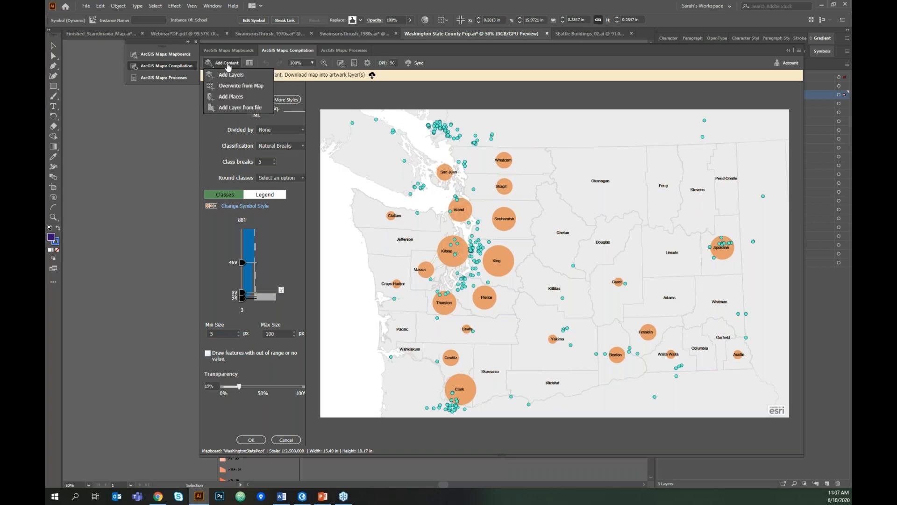
left_click(294, 52)
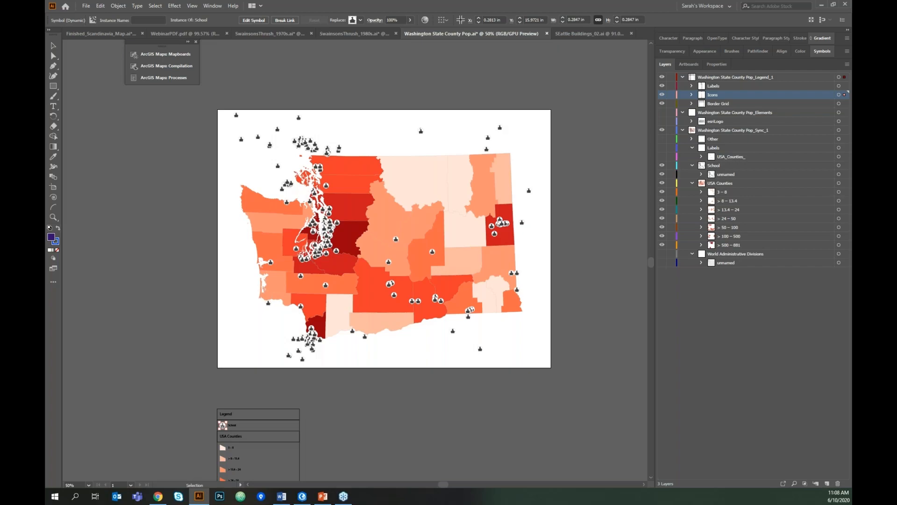
key("alt+Tab")
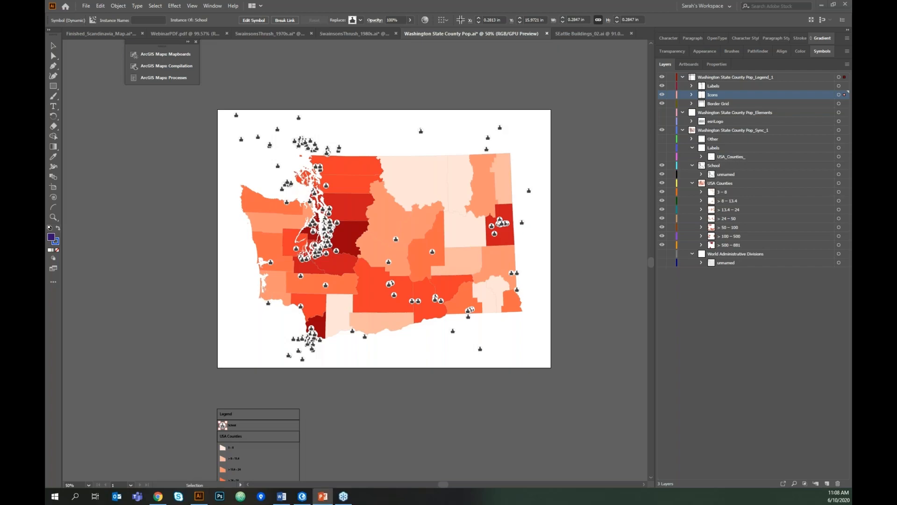